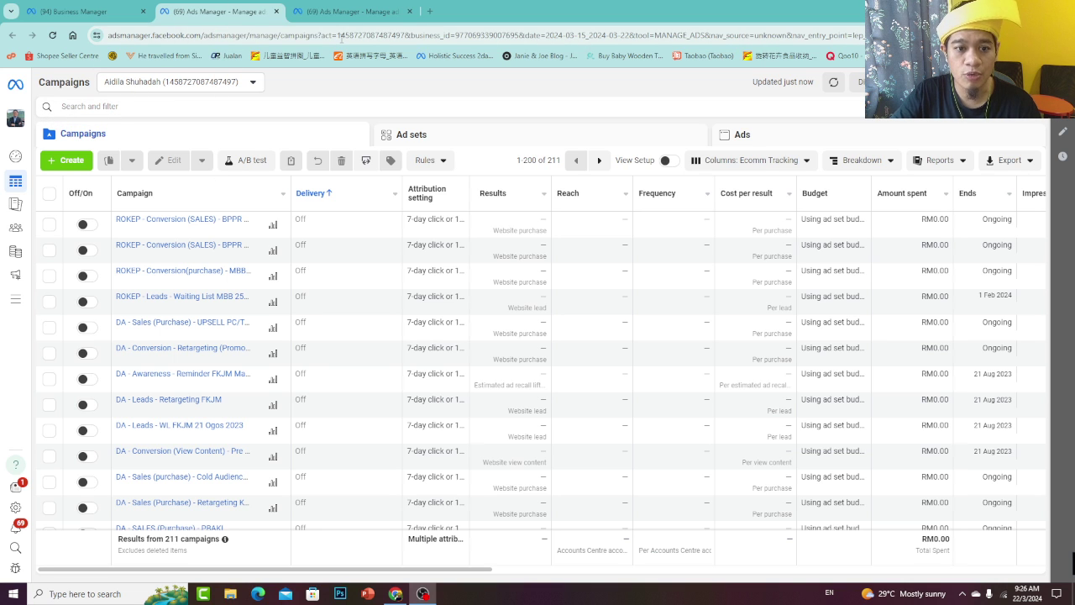
Open Google in a new browser tab and search for "facebook business manager"
click(429, 11)
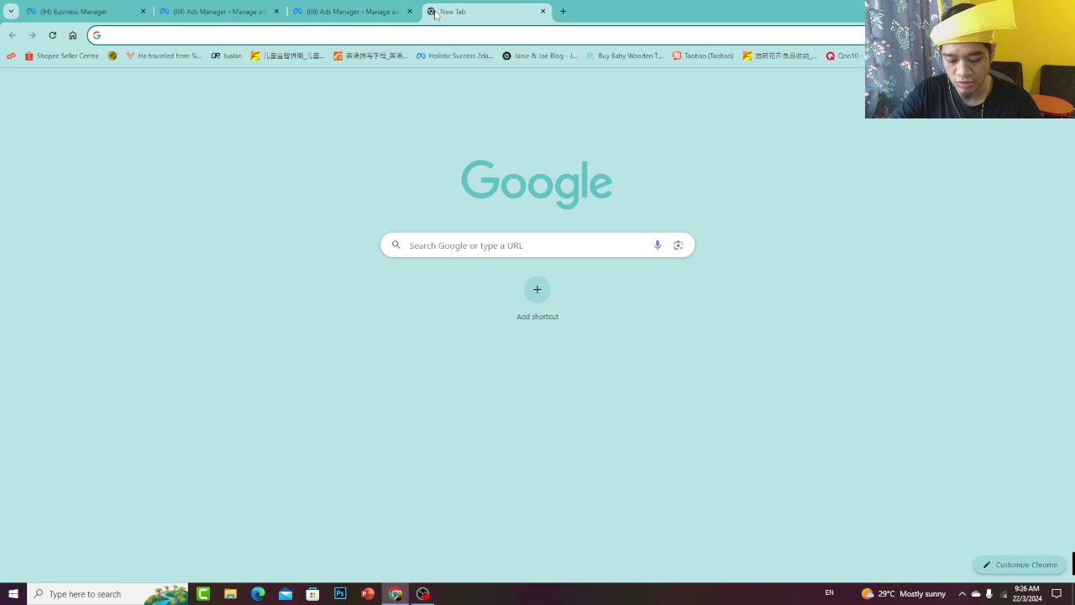
text(google)
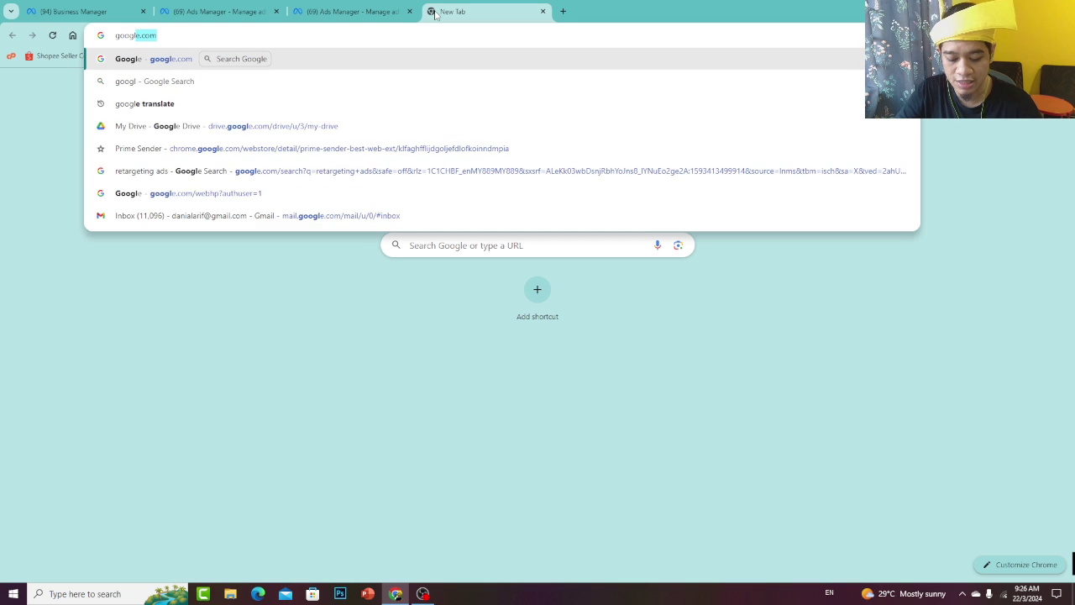
key(Return)
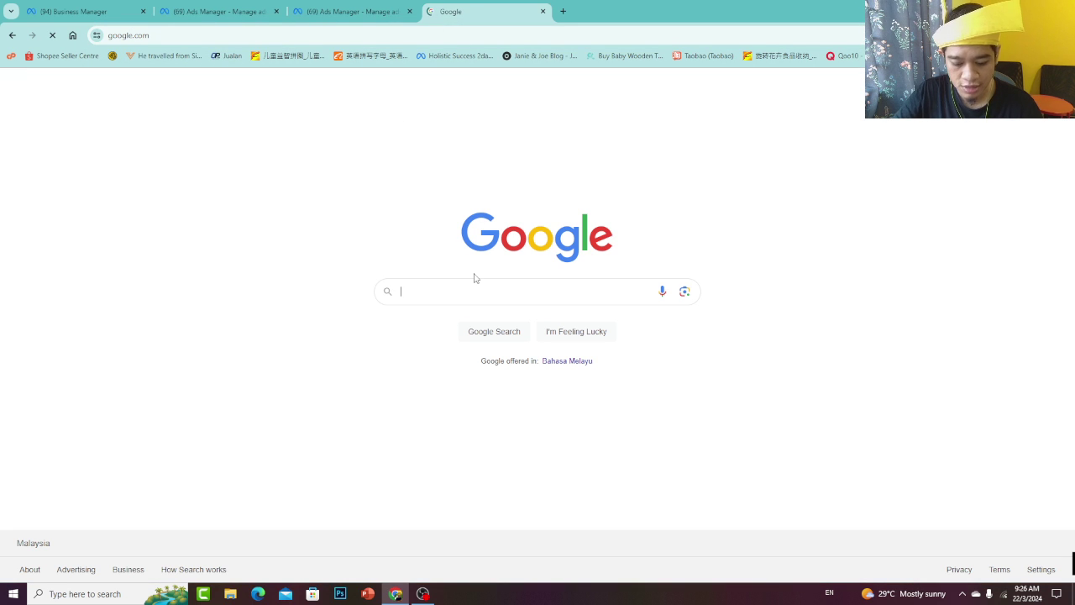
text(busi)
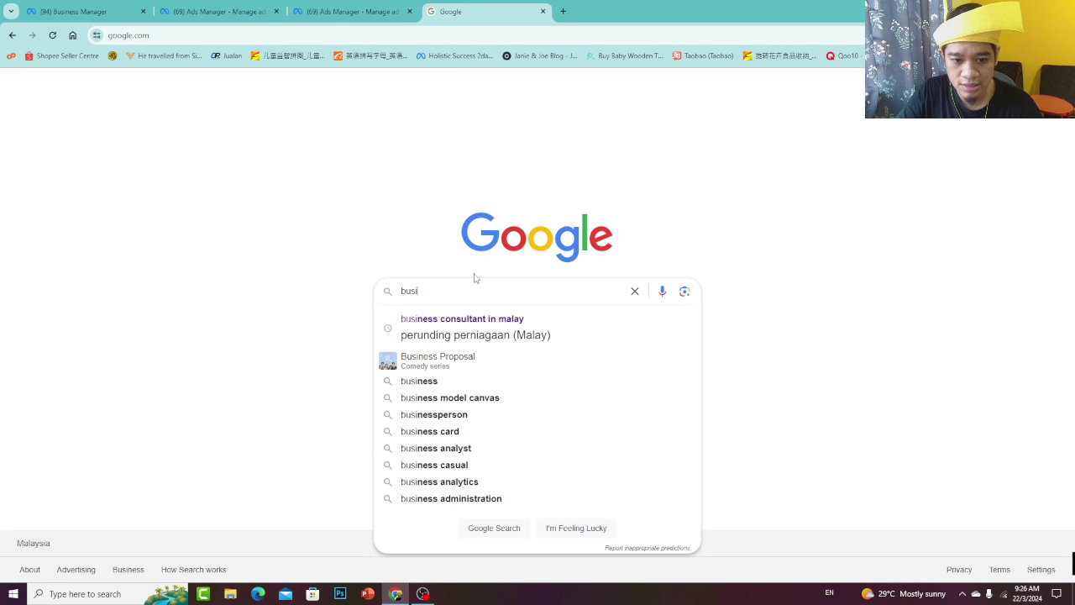
key(BackSpace)
key(BackSpace)
key(BackSpace)
key(BackSpace)
text(fa)
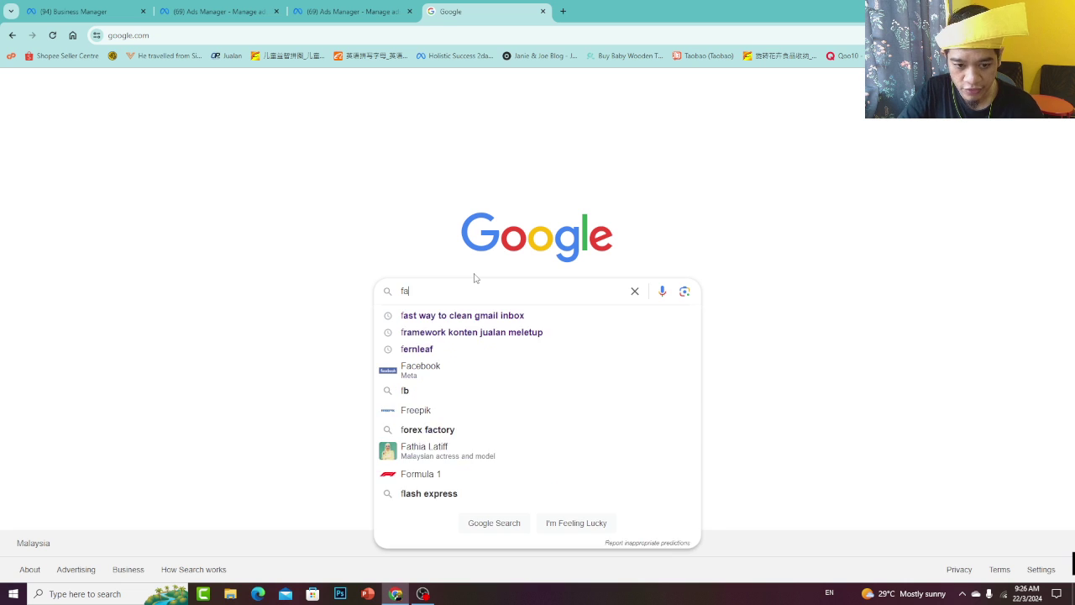
text(cebook)
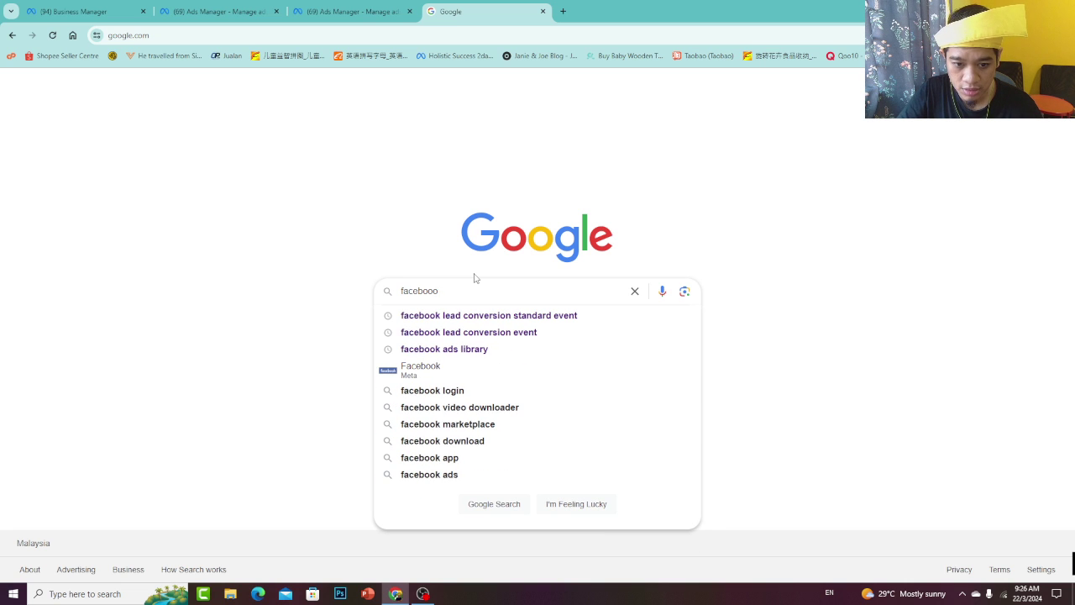
text( bus)
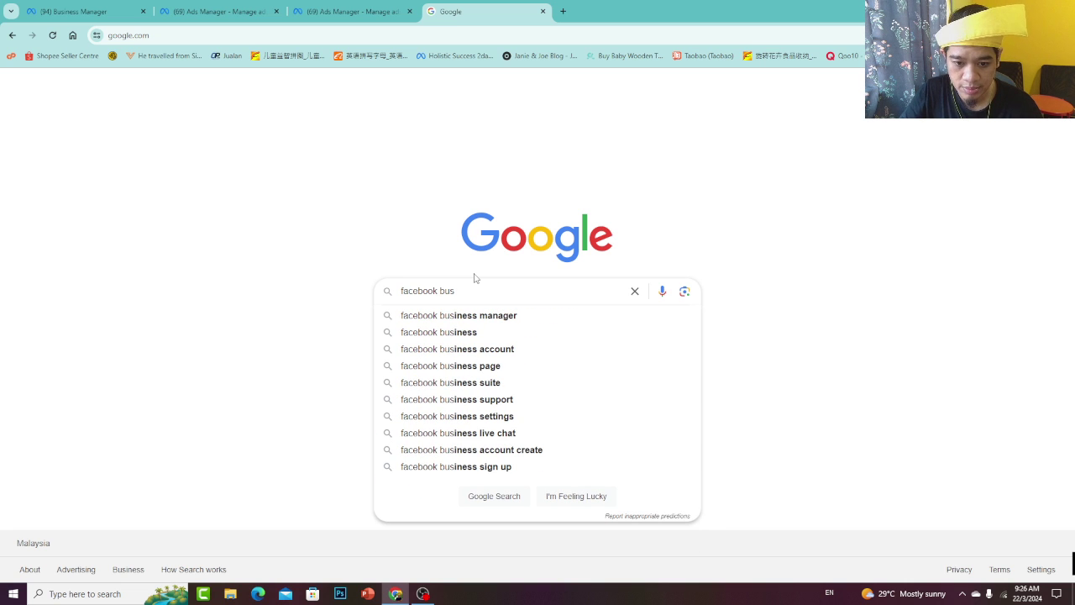
click(486, 316)
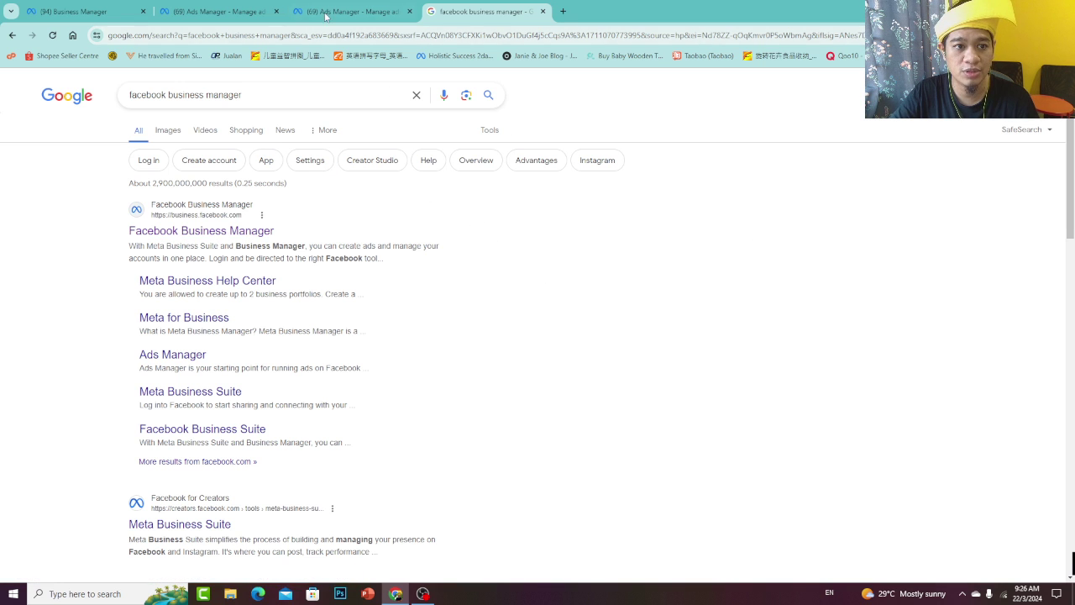
Switch to the open Business Manager home page and review its ad account performance and Pages lists
click(186, 11)
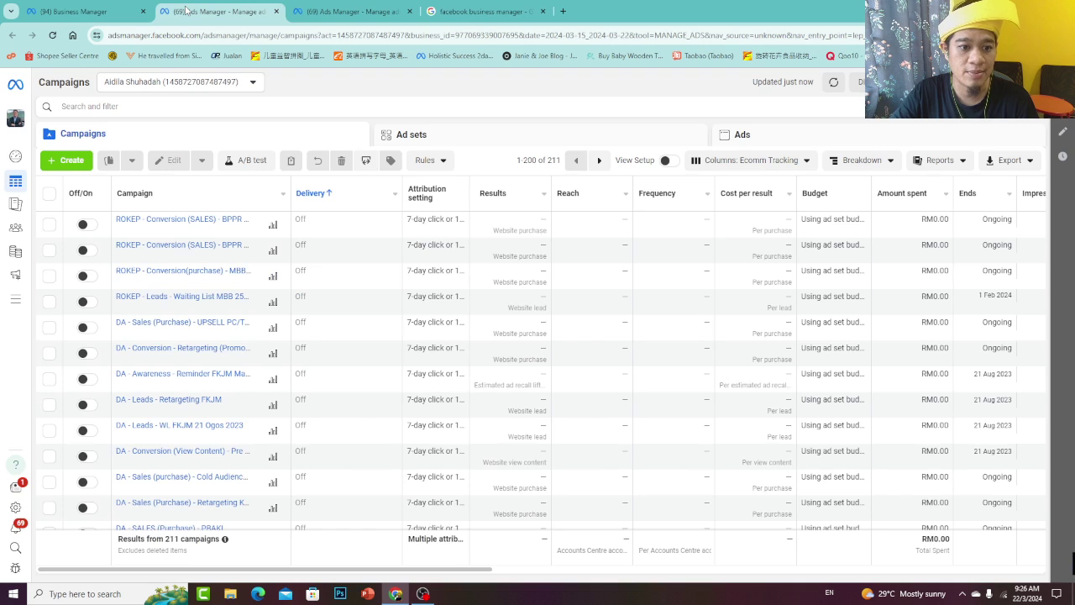
click(110, 11)
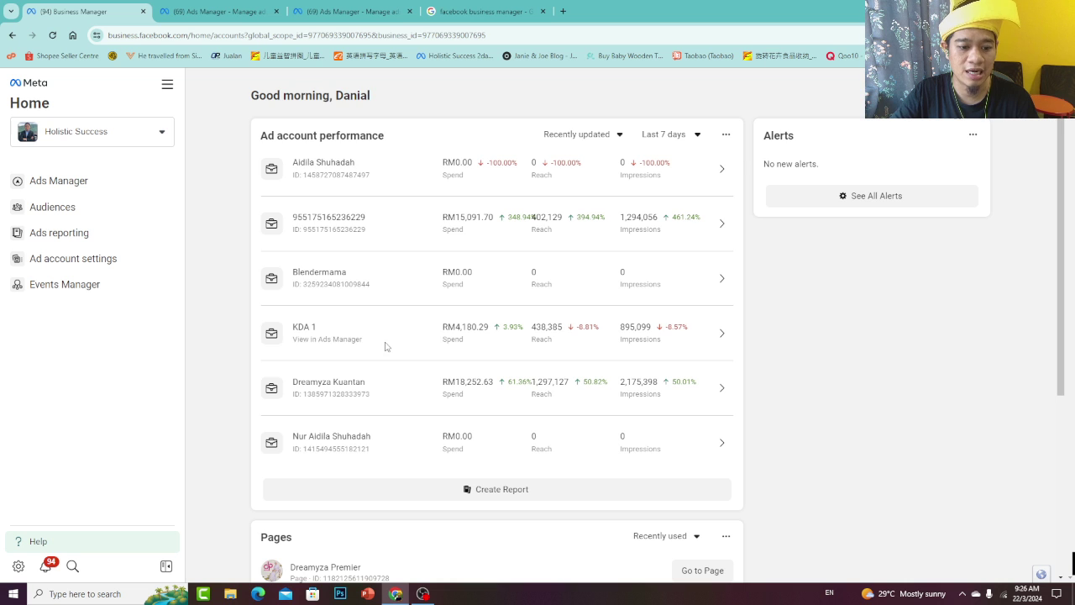
scroll(384, 343, down, 1)
scroll(336, 269, up, 1)
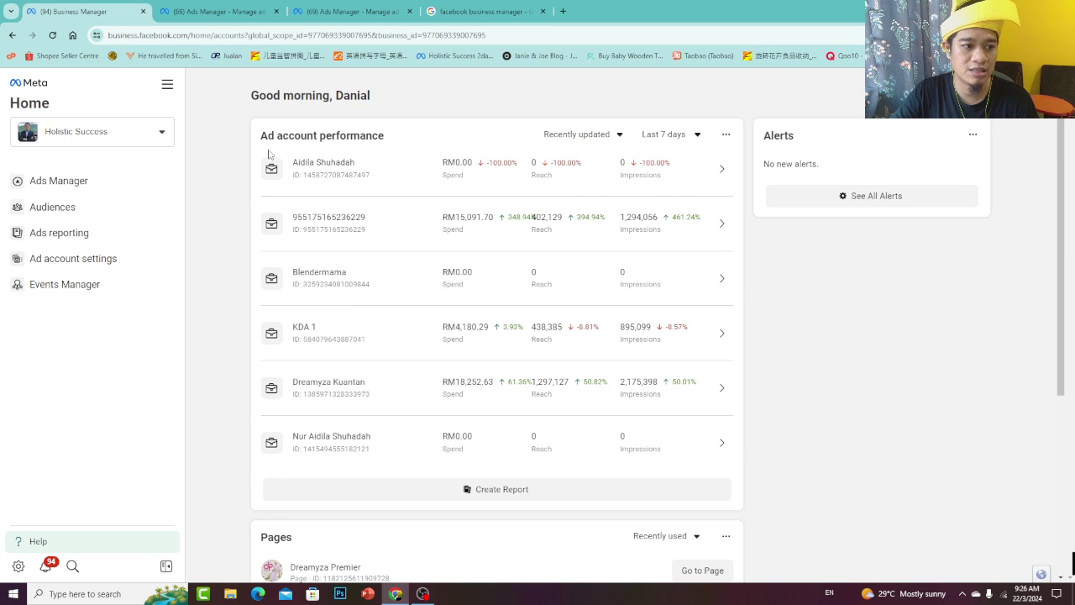
scroll(381, 138, down, 2)
scroll(518, 290, down, 1)
scroll(403, 260, up, 3)
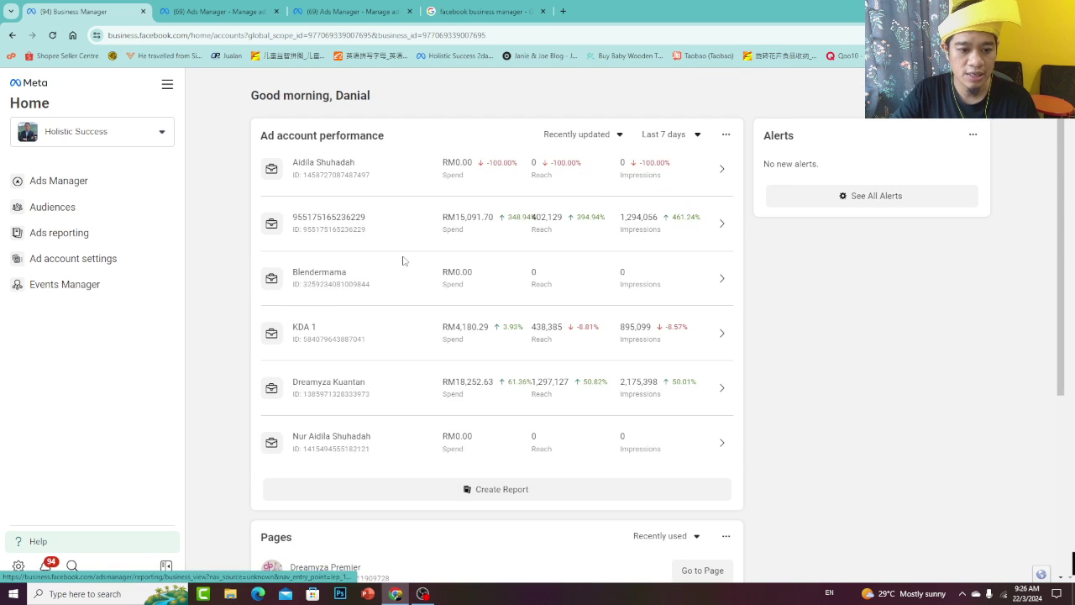
scroll(307, 247, down, 3)
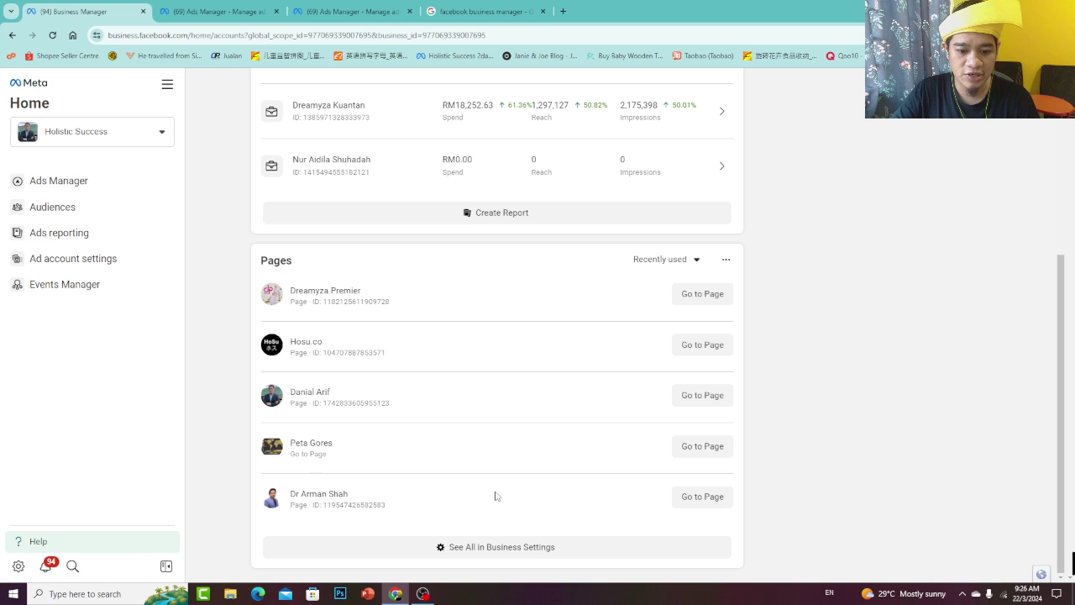
scroll(366, 319, up, 3)
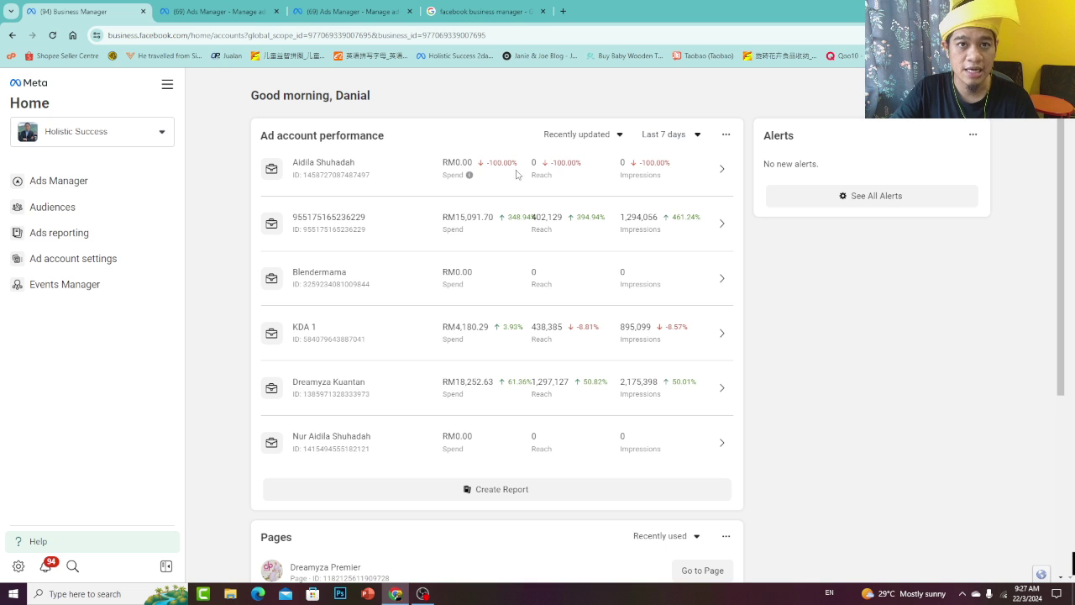
Create a new campaign in Ads Manager with the Engagement objective and the manual engagement campaign setup
click(223, 11)
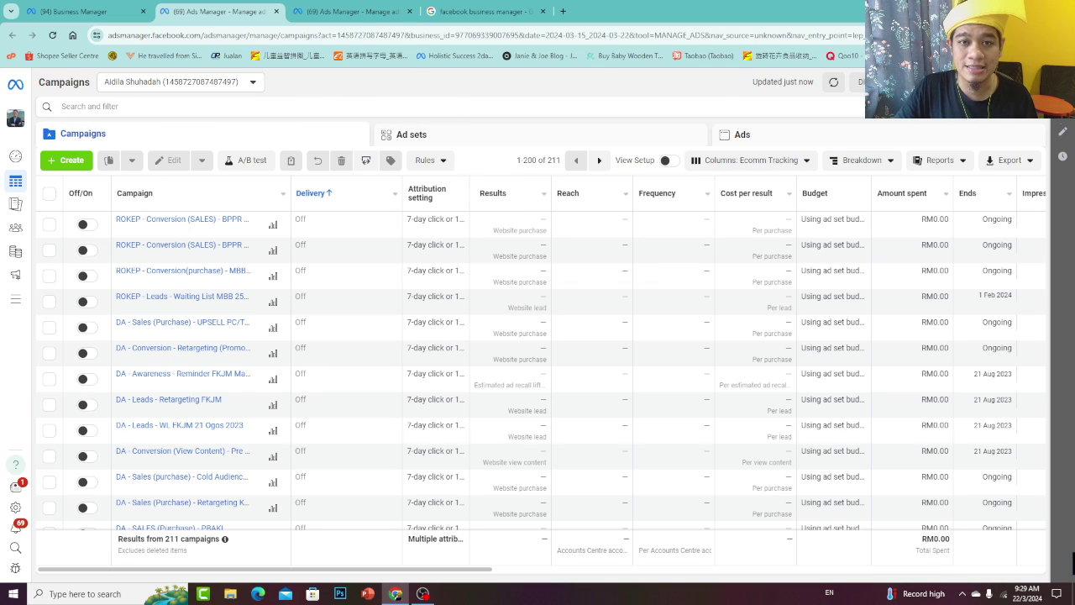
click(68, 163)
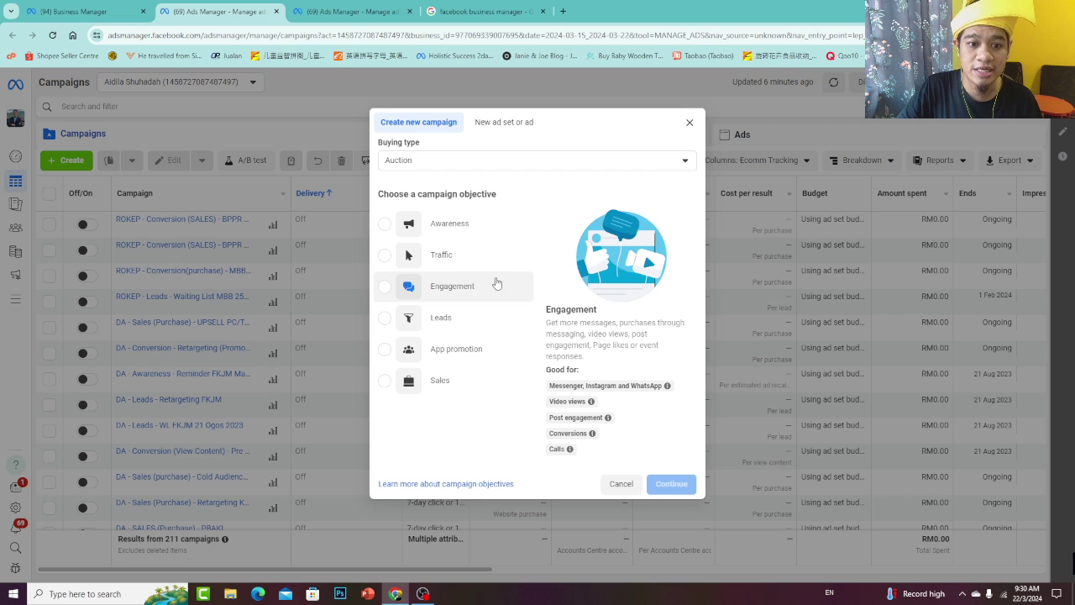
click(385, 286)
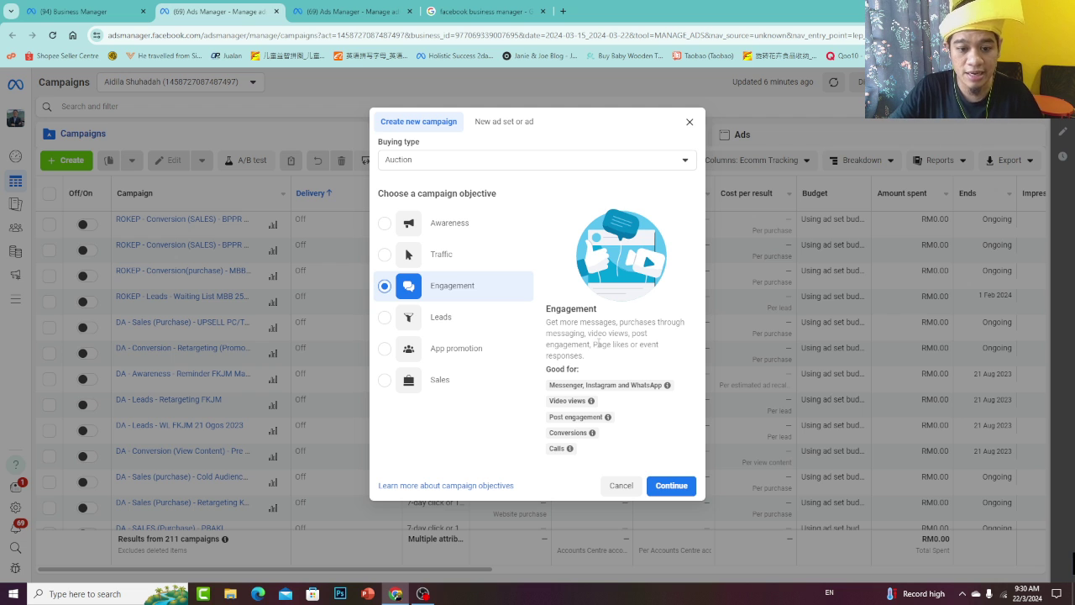
click(385, 383)
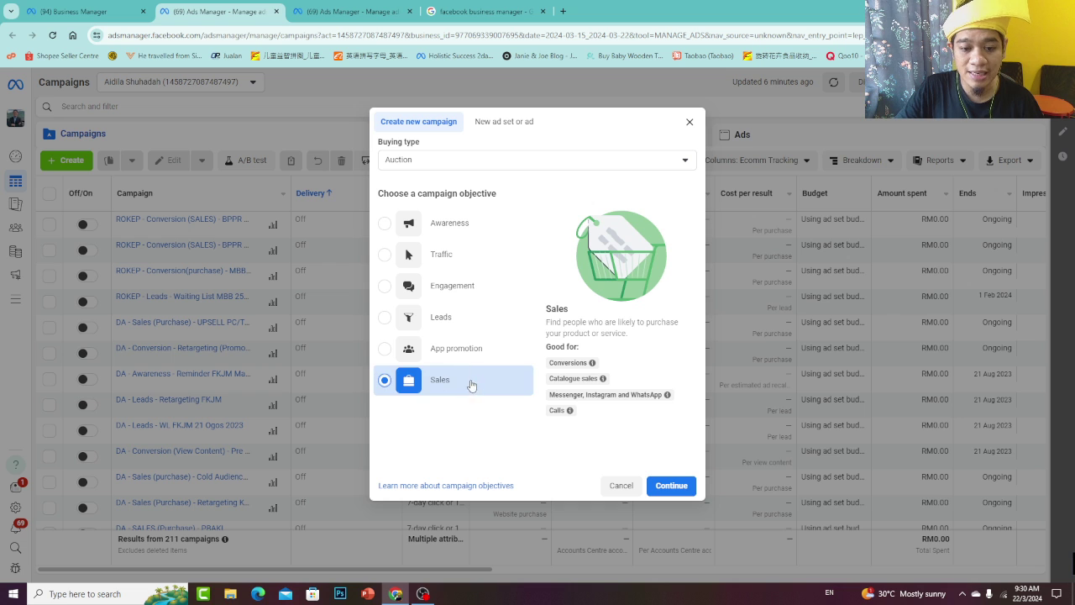
mouse_move(591, 363)
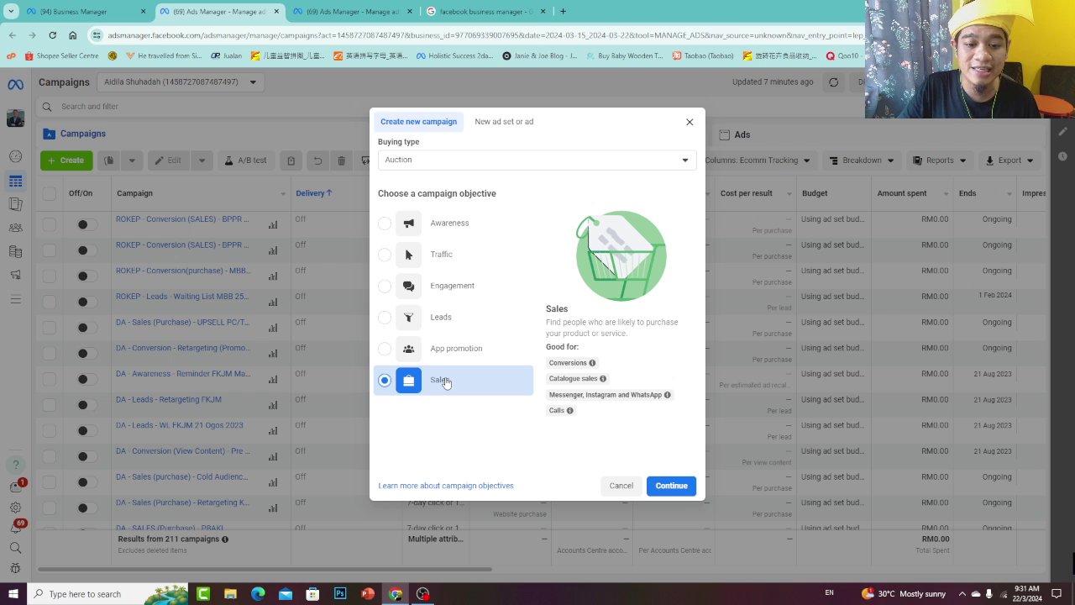
click(435, 293)
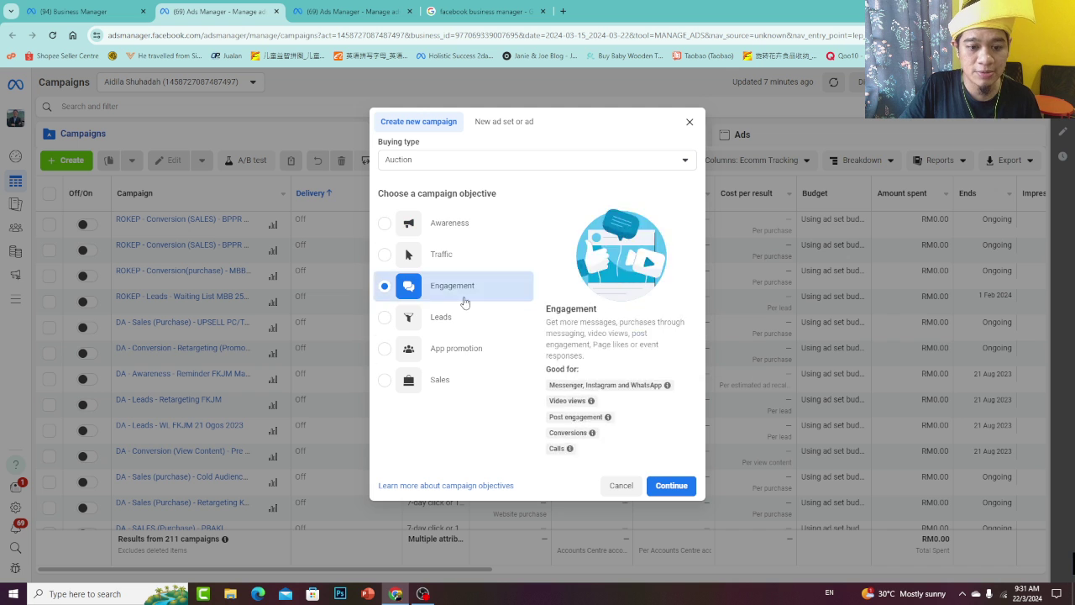
click(672, 485)
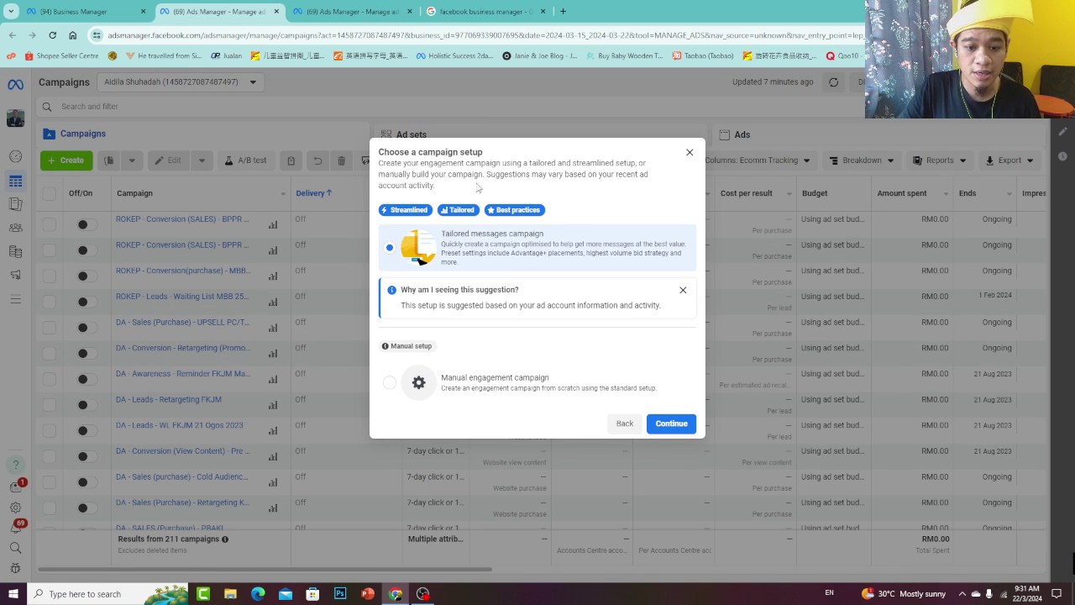
click(390, 384)
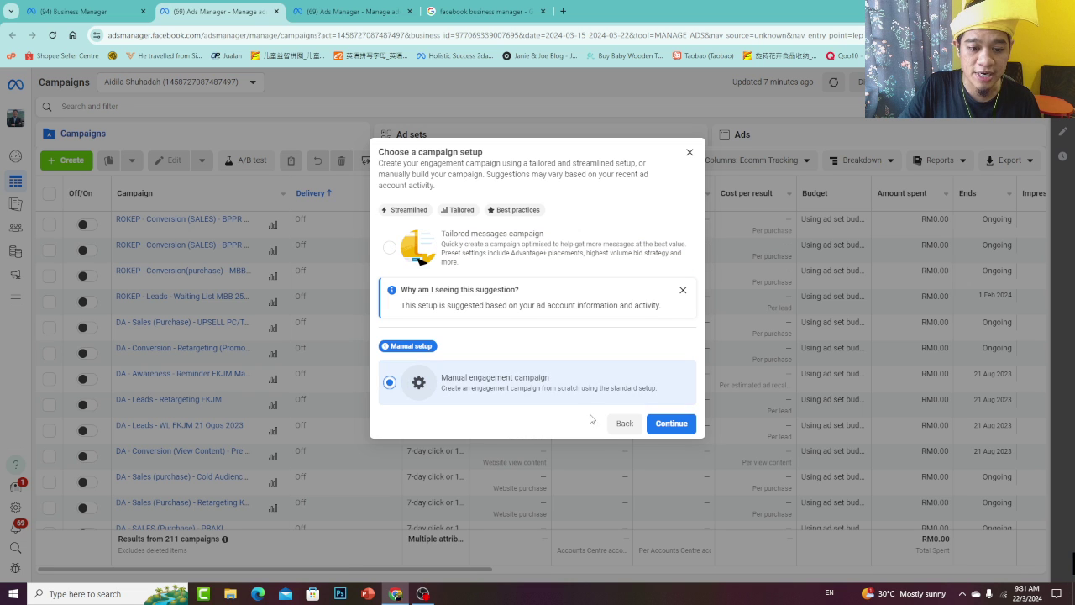
click(671, 423)
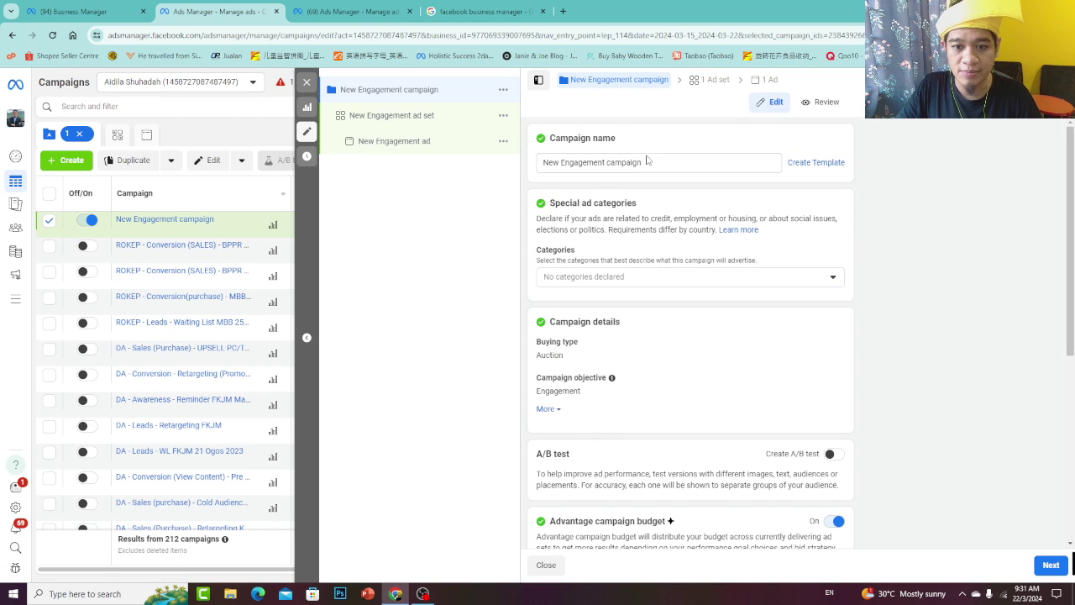
Replace the default campaign name with "SUpplement"
triple_click(567, 166)
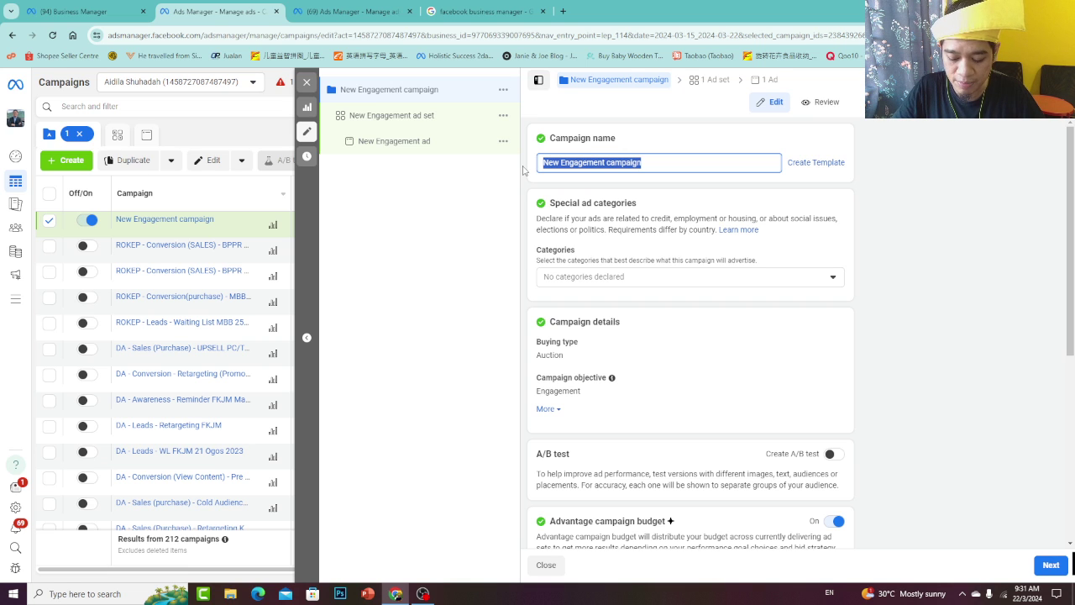
text(BK)
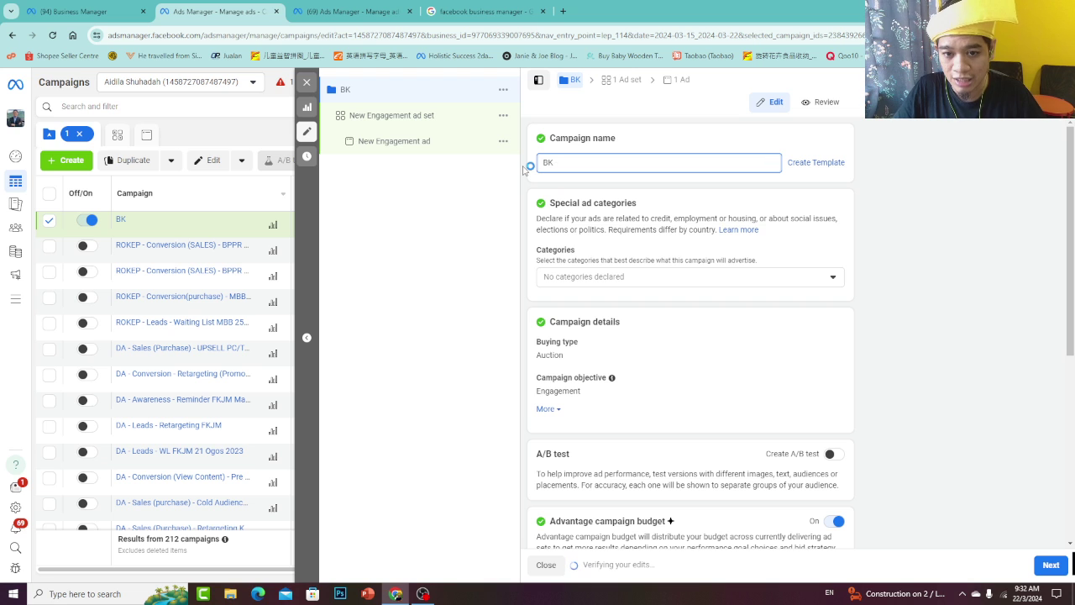
key(BackSpace)
key(BackSpace)
text(SU)
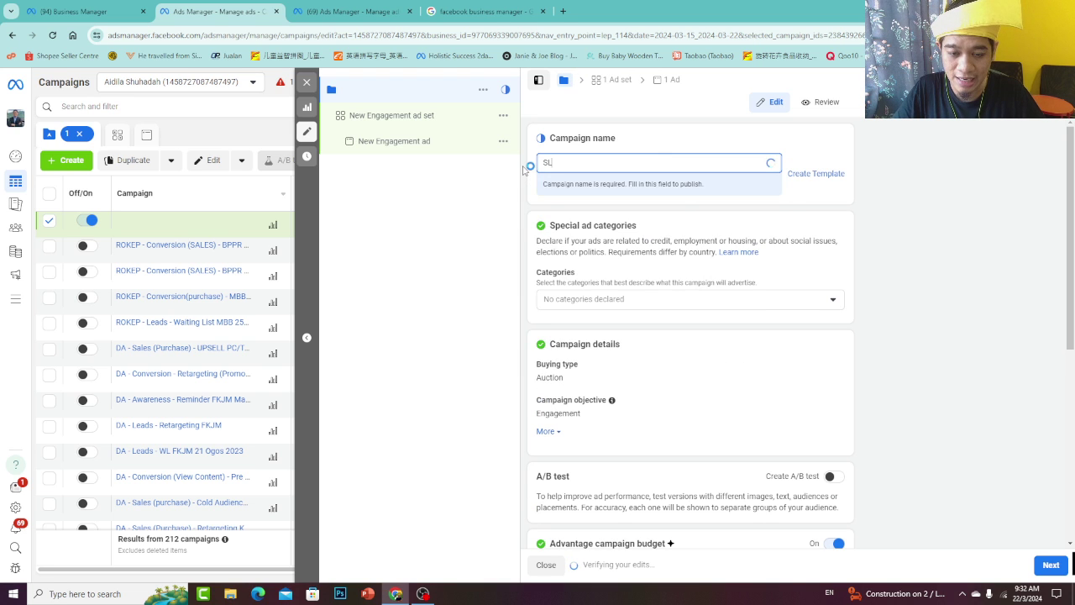
text(p)
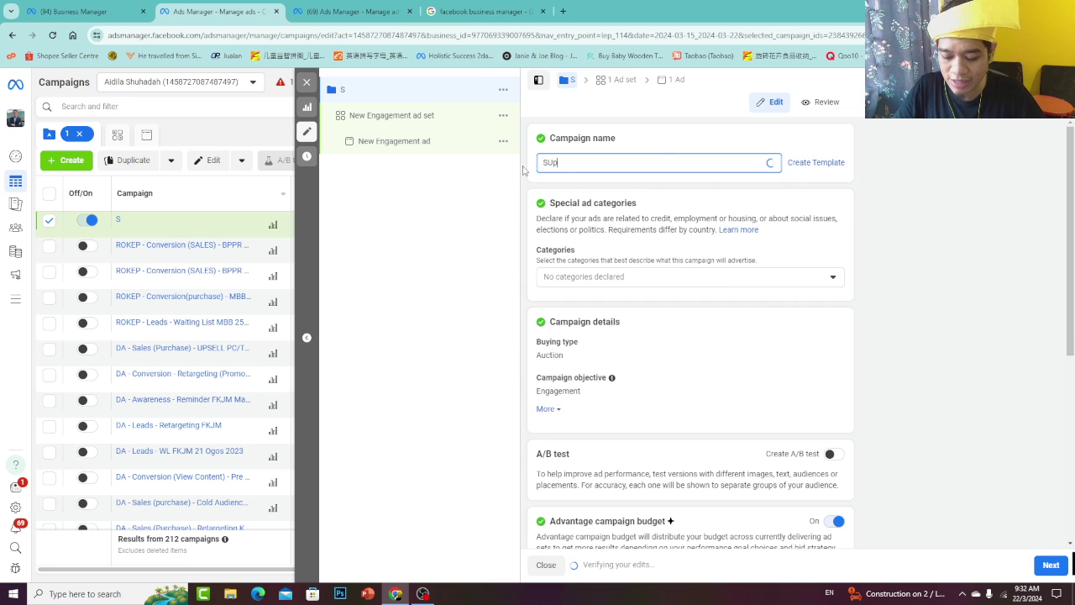
text(plement)
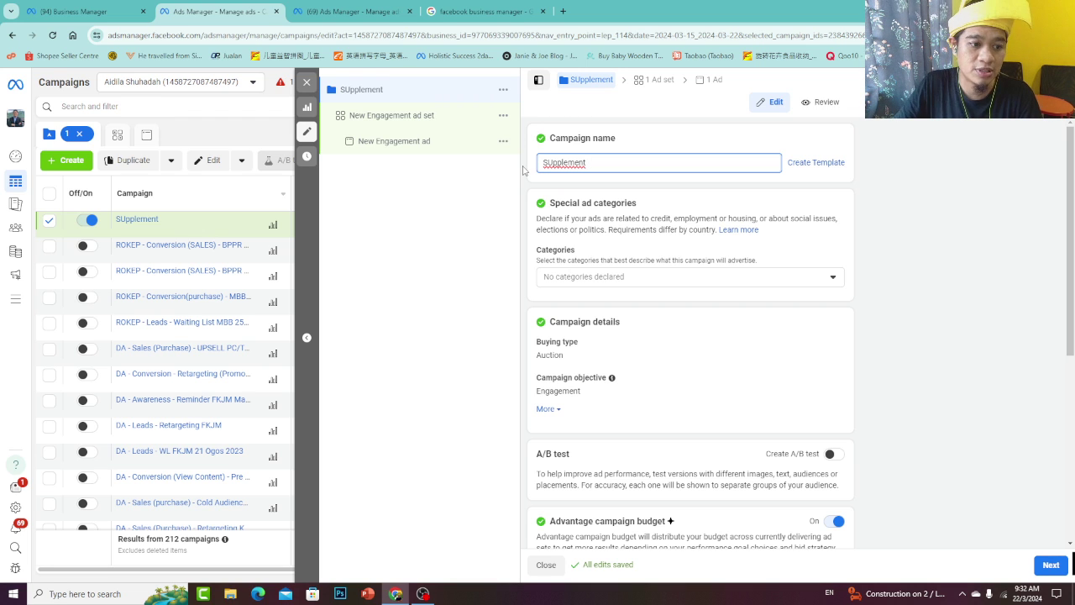
Extend the campaign name to "SUpplement Lutut - Engagement - 22032024"
click(366, 7)
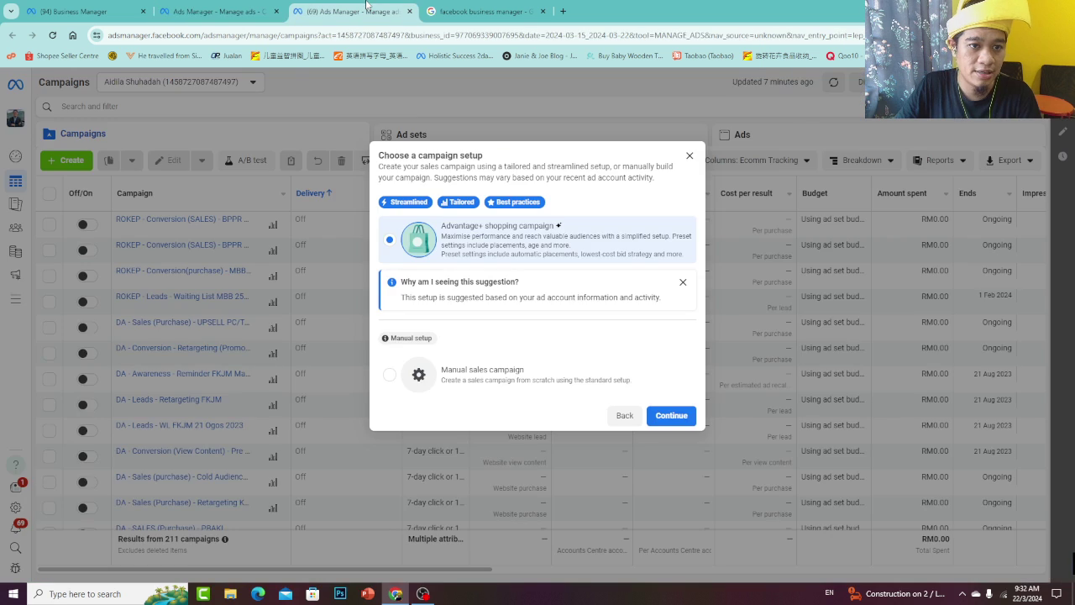
click(220, 11)
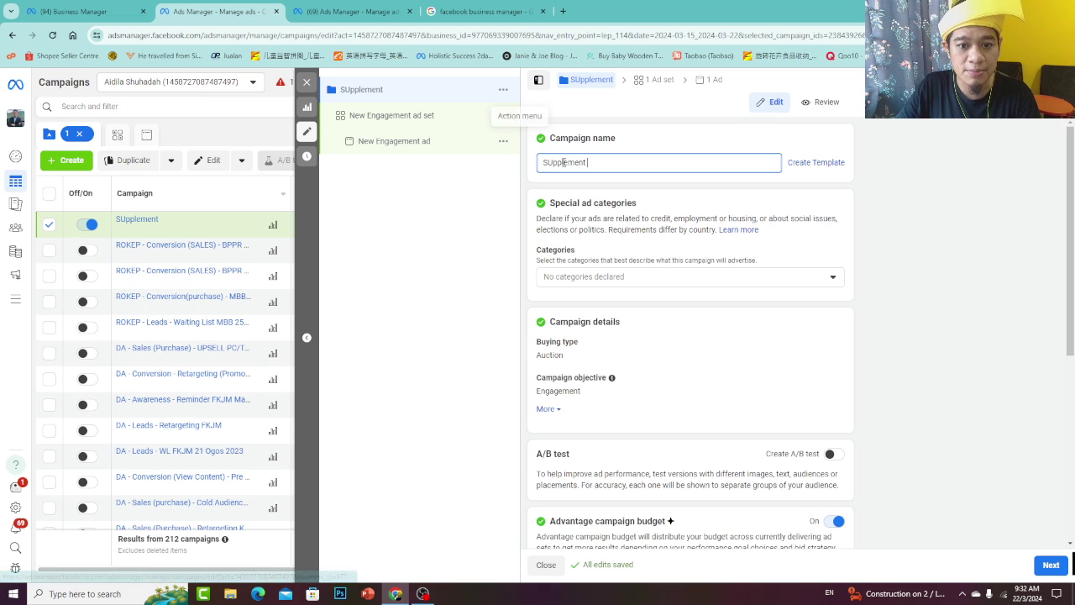
click(603, 166)
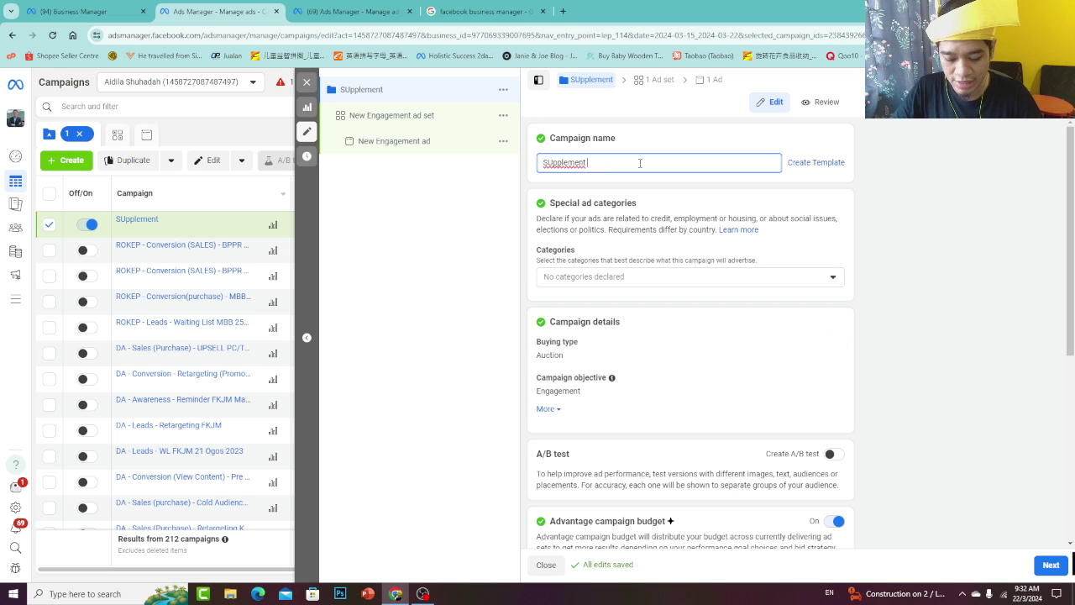
text(Lutu)
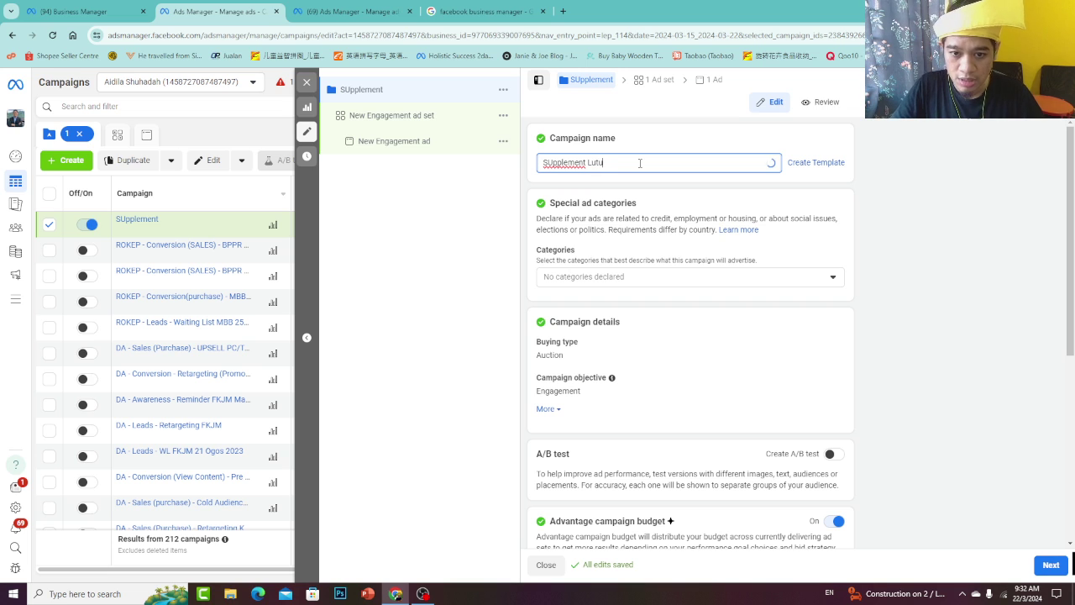
text(t -)
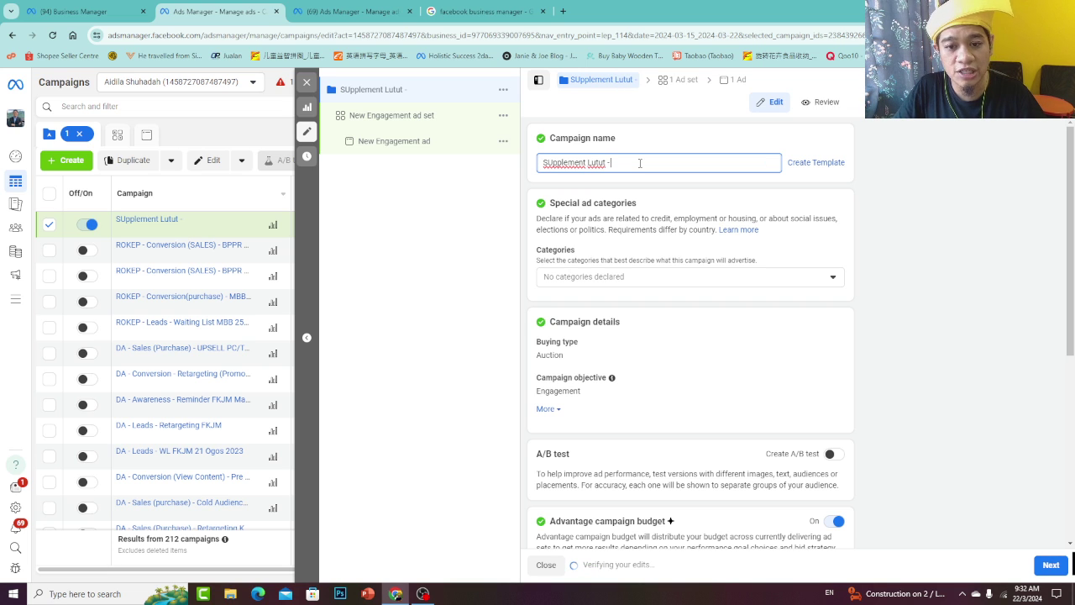
text( Enga)
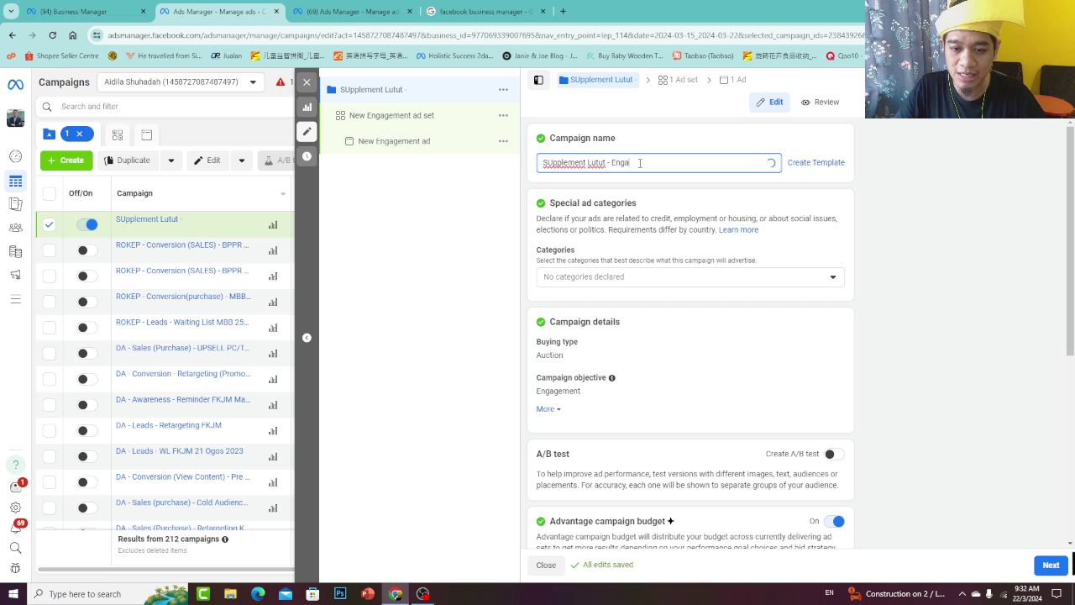
text(gement -)
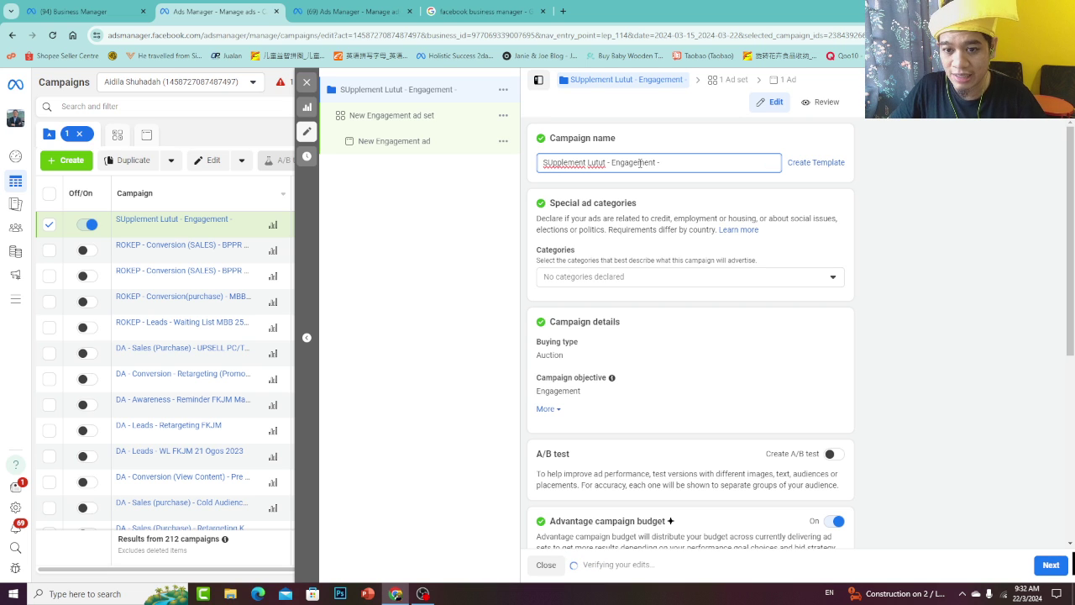
text(2203)
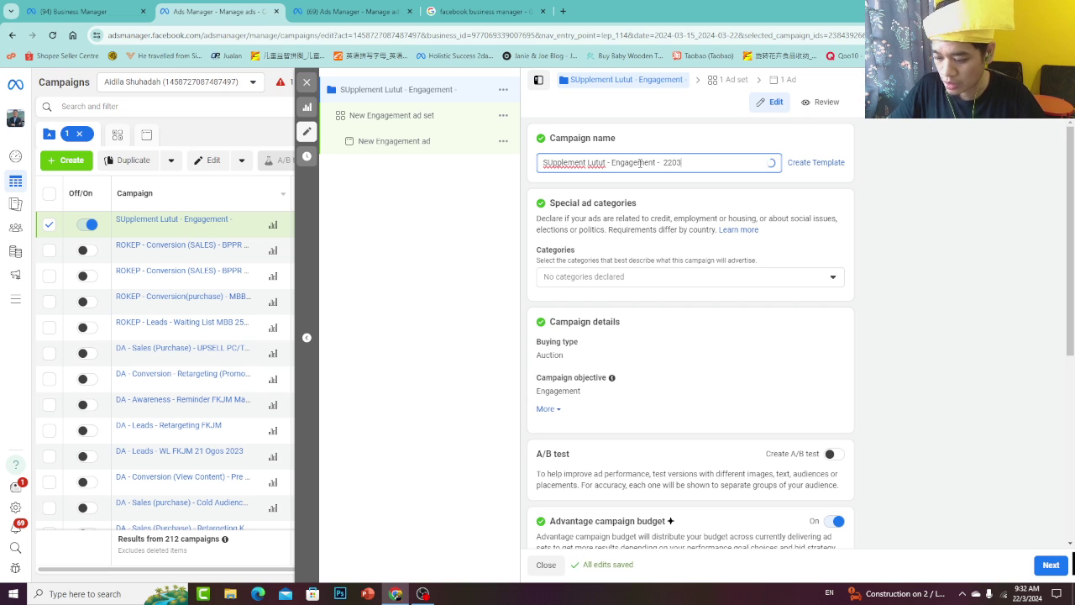
text(2024)
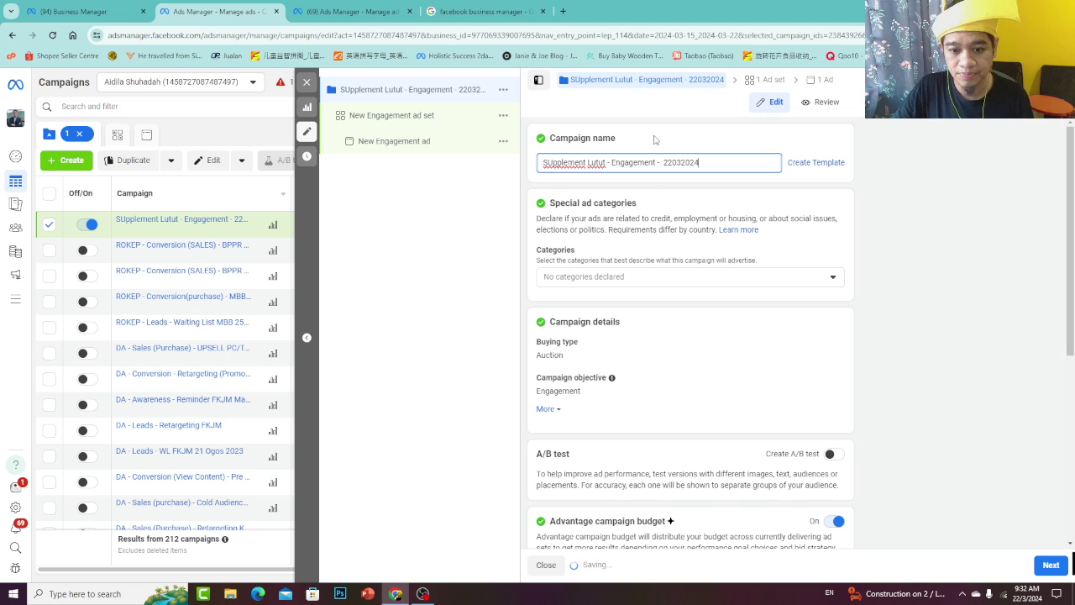
Turn off Advantage campaign budget for the campaign and continue to the ad set settings
scroll(626, 242, down, 1)
scroll(626, 242, down, 3)
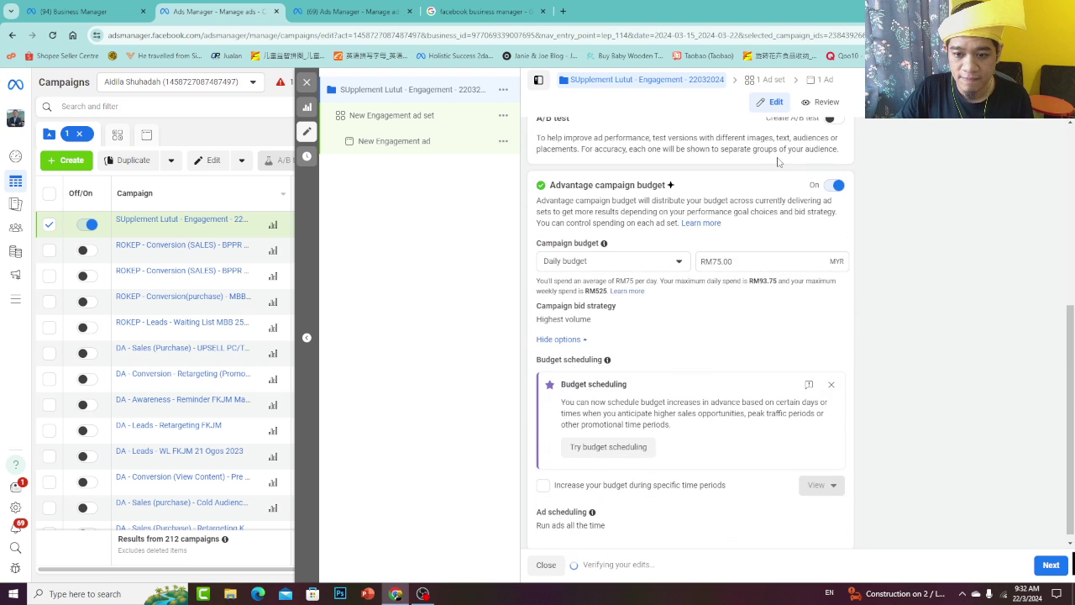
scroll(700, 165, up, 3)
scroll(645, 162, up, 1)
double_click(672, 163)
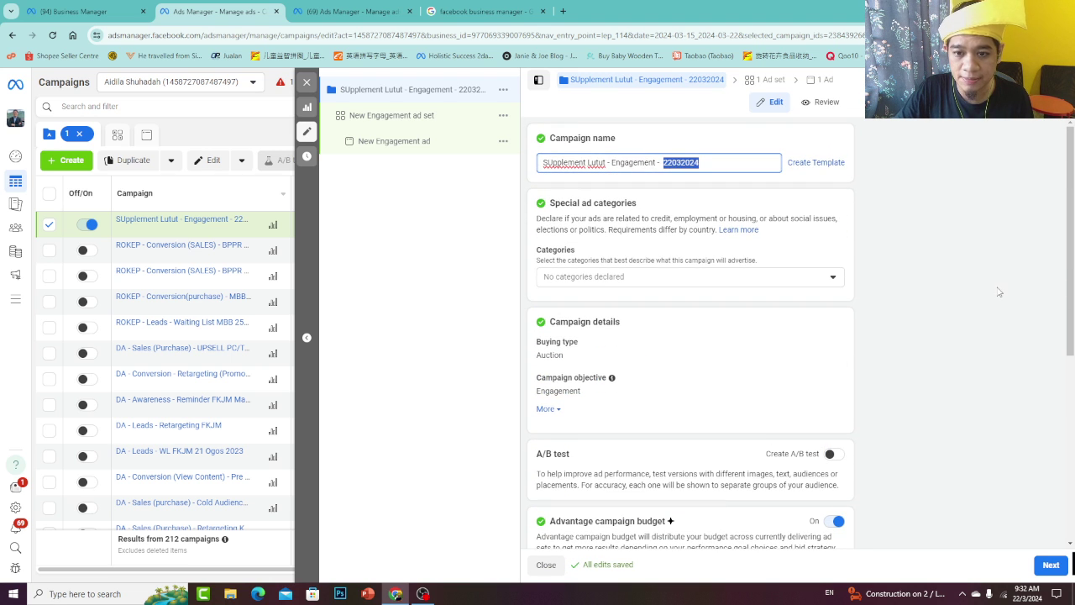
click(997, 288)
scroll(985, 301, down, 5)
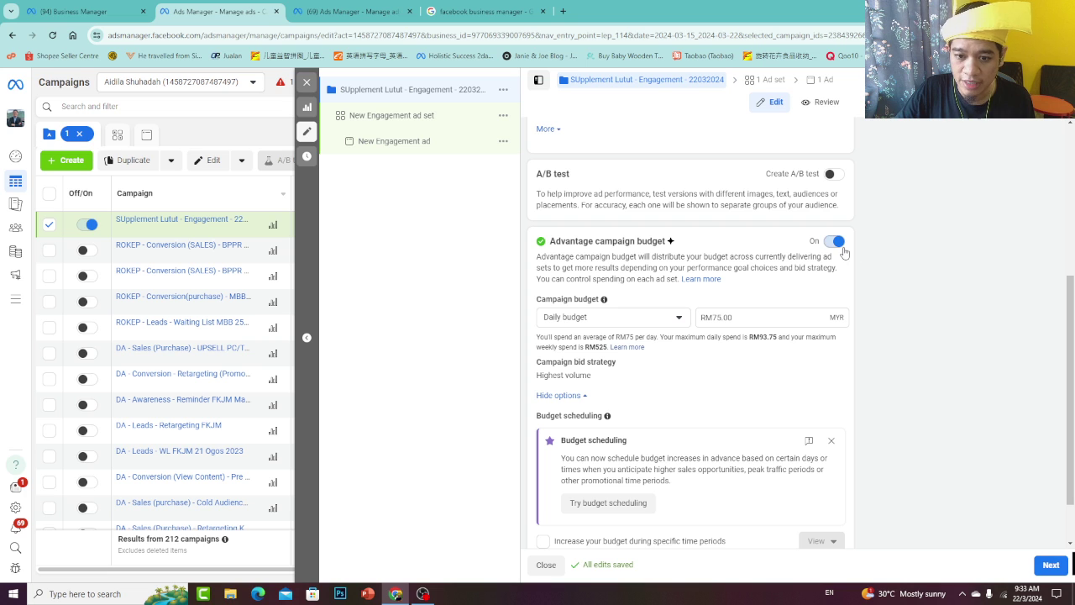
click(835, 242)
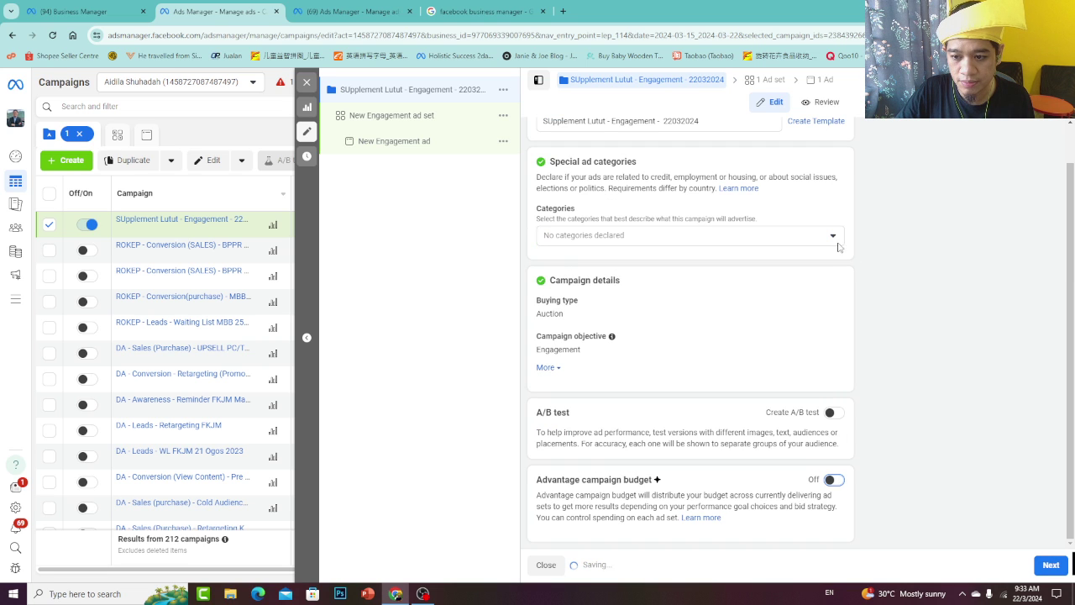
click(1050, 569)
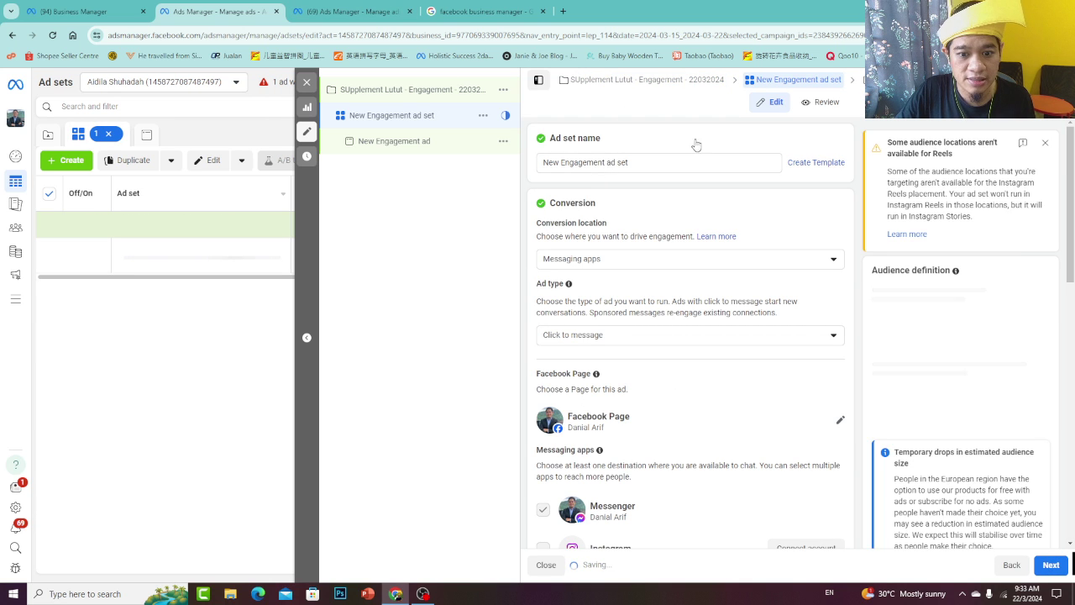
Examine the ad set's conversion location options, ad type and available messaging apps
scroll(659, 185, down, 3)
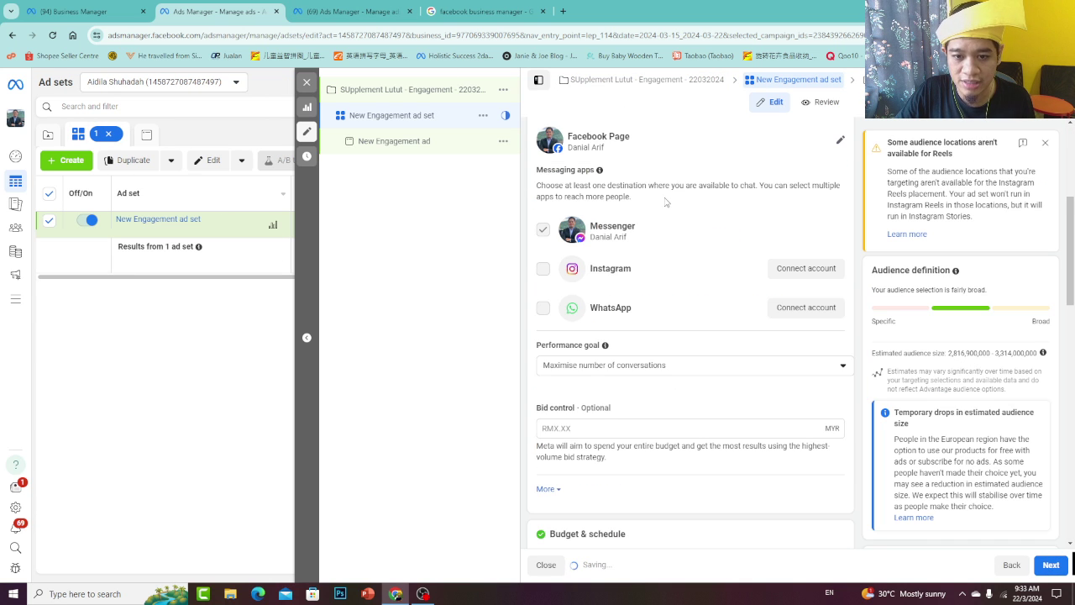
scroll(667, 201, down, 7)
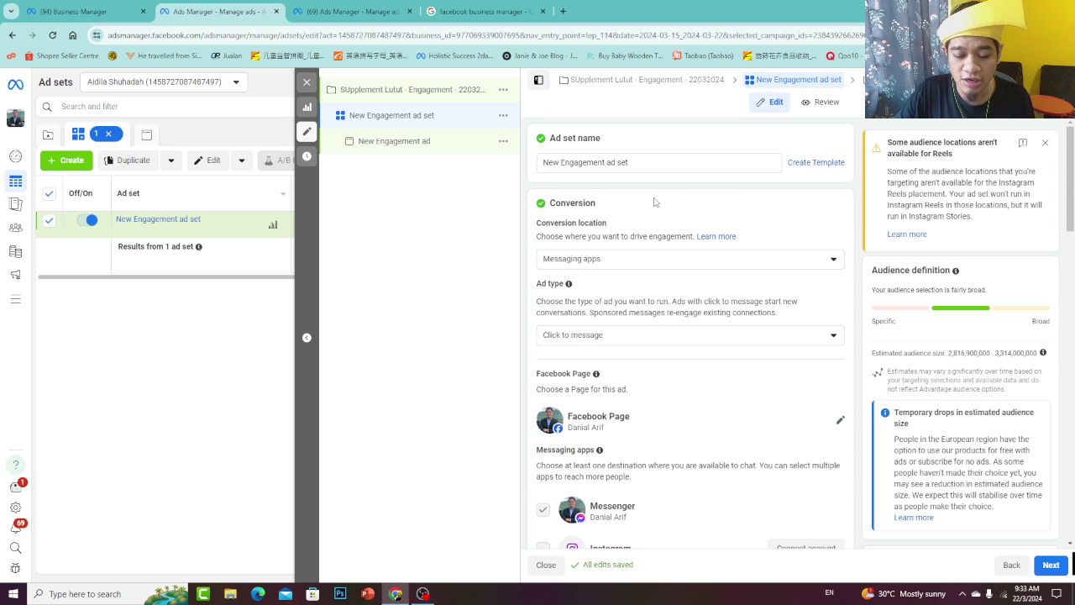
scroll(655, 202, down, 2)
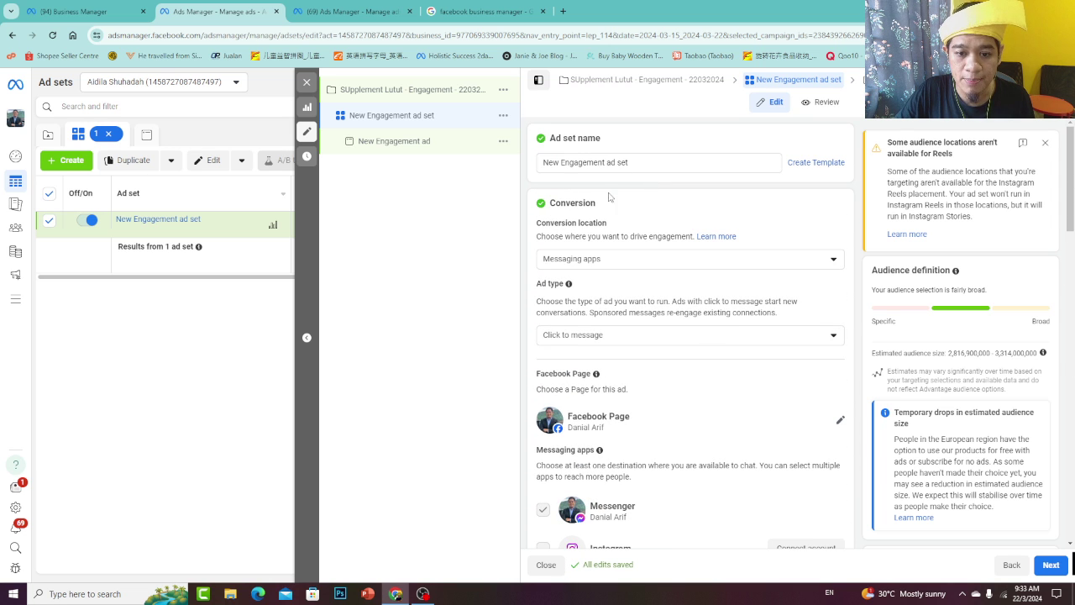
click(580, 260)
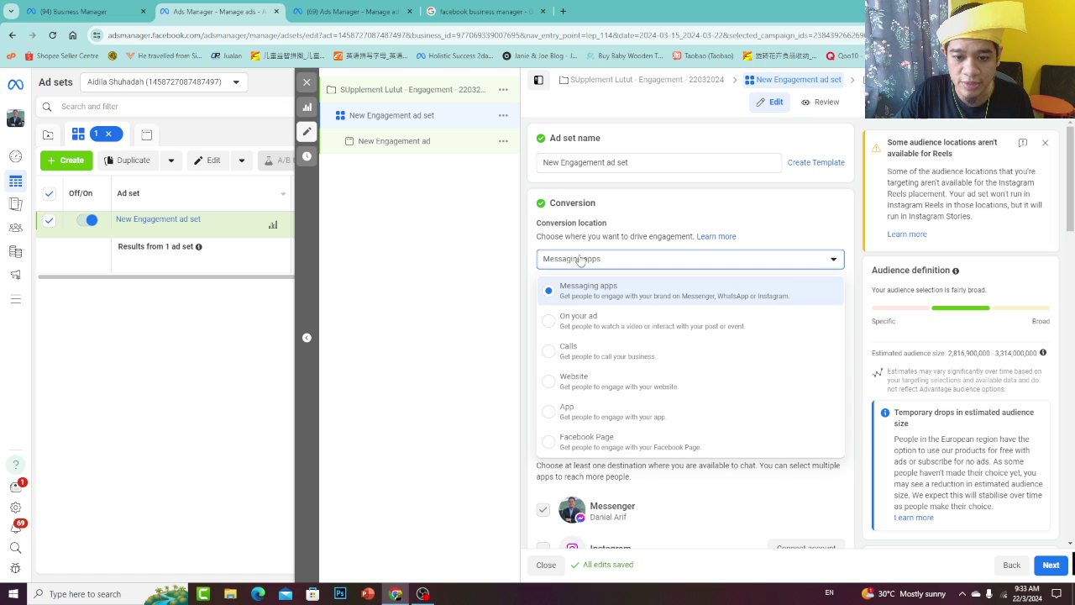
click(580, 261)
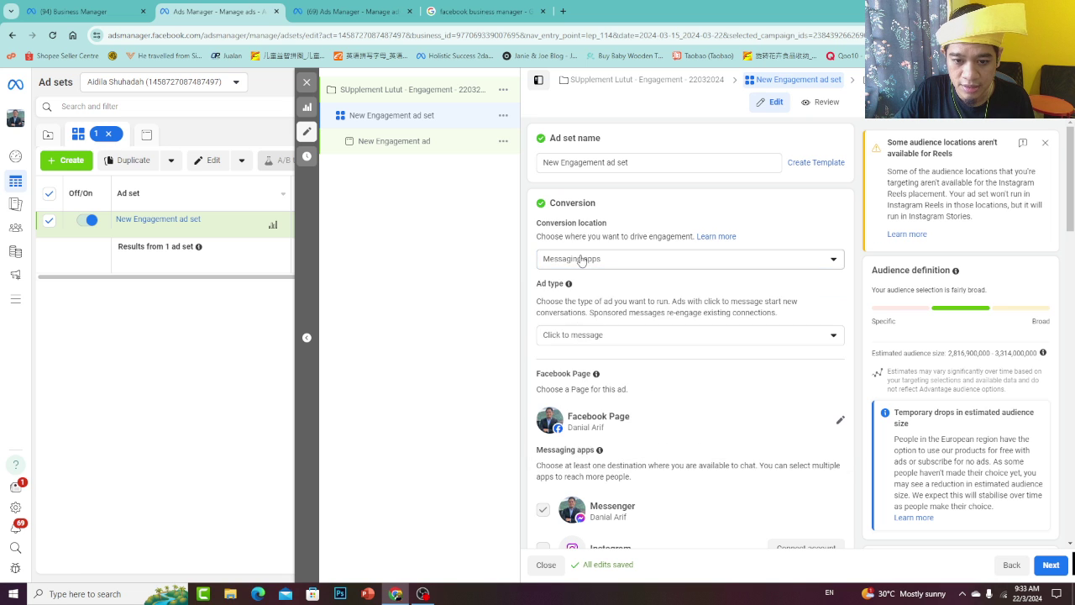
scroll(578, 252, down, 2)
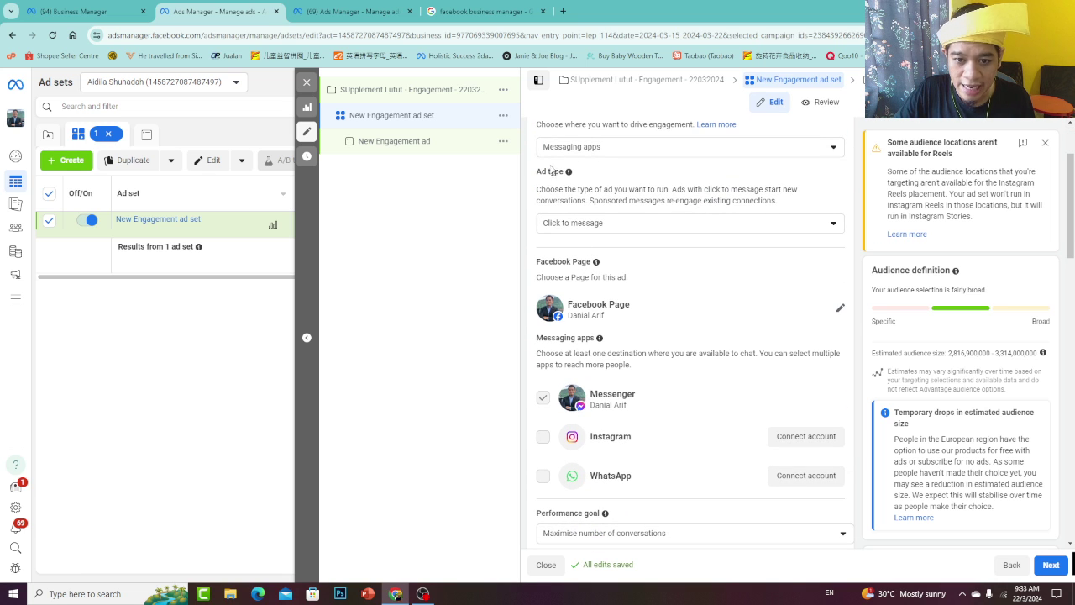
double_click(547, 172)
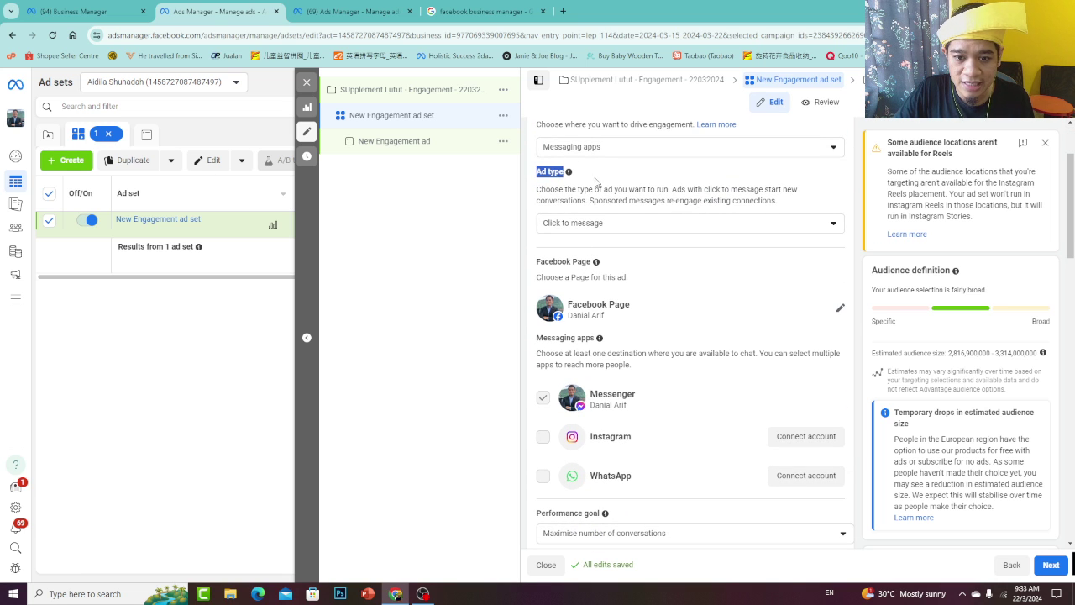
click(601, 227)
click(632, 189)
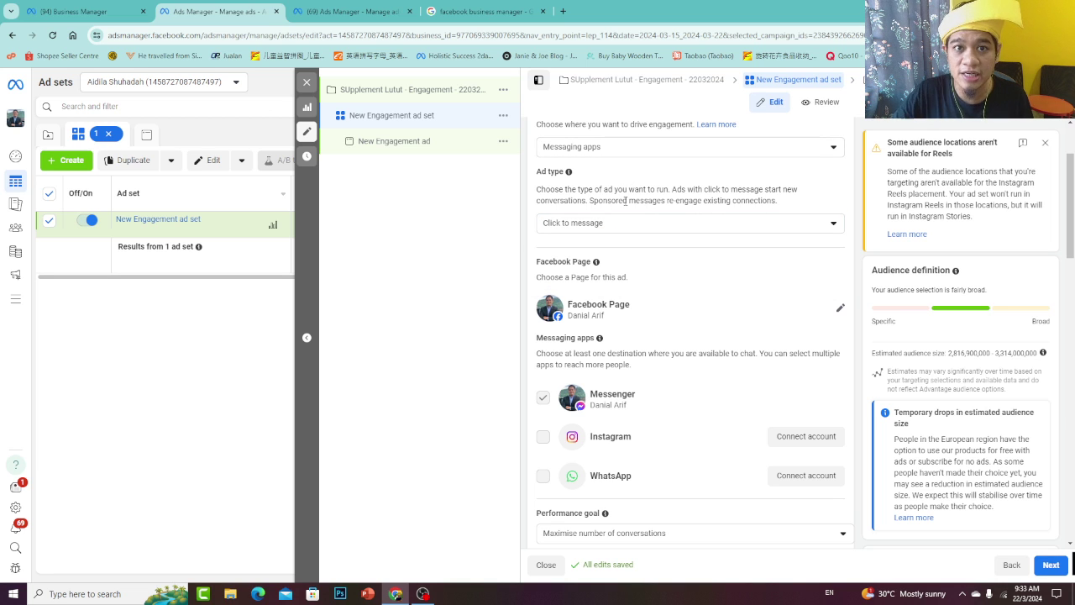
scroll(662, 244, down, 1)
scroll(662, 252, down, 1)
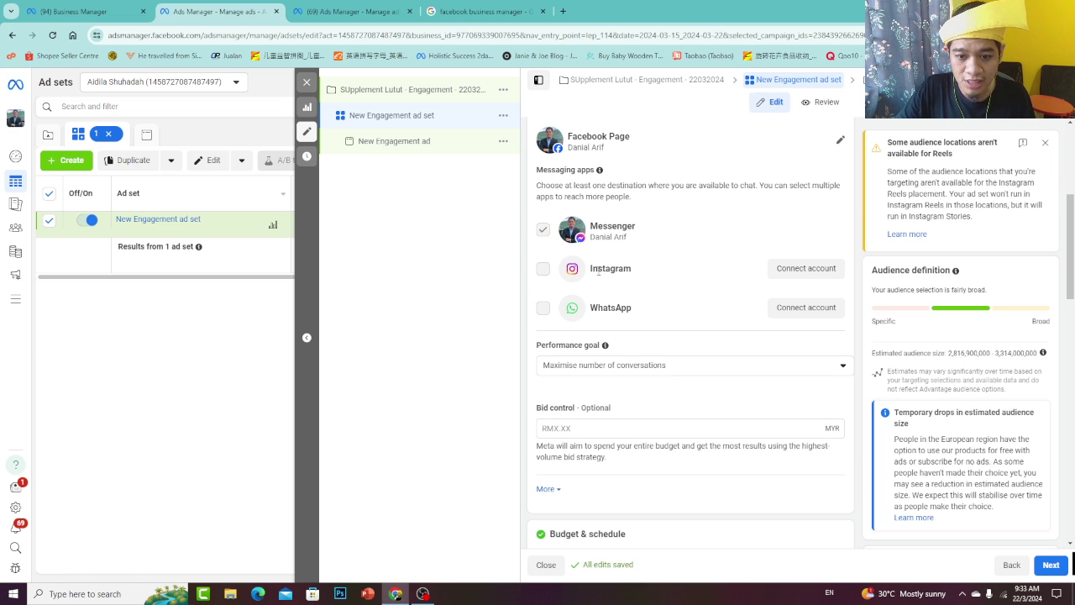
double_click(613, 308)
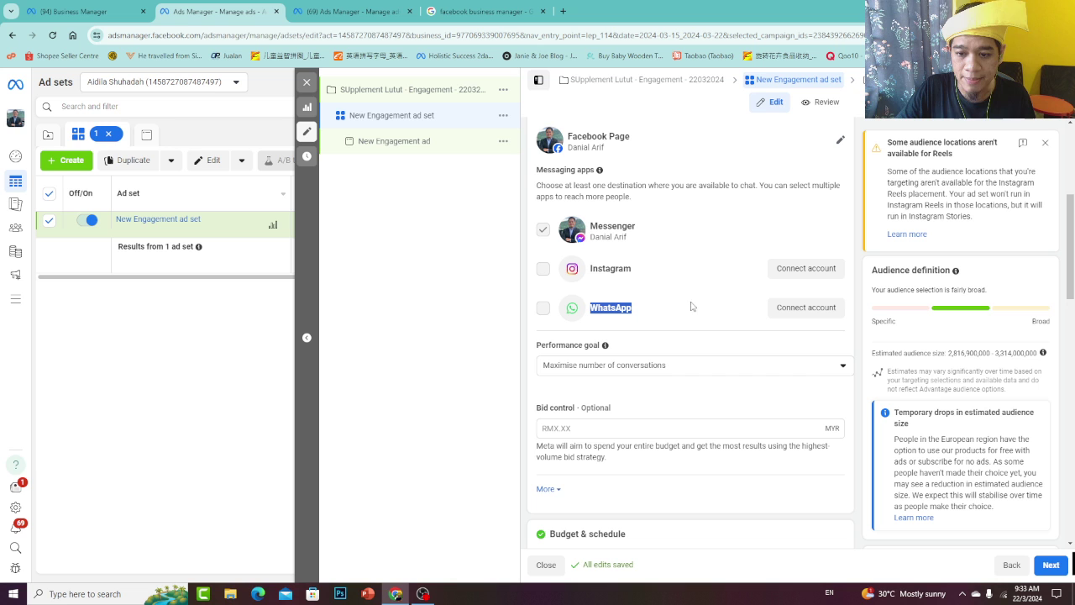
click(797, 270)
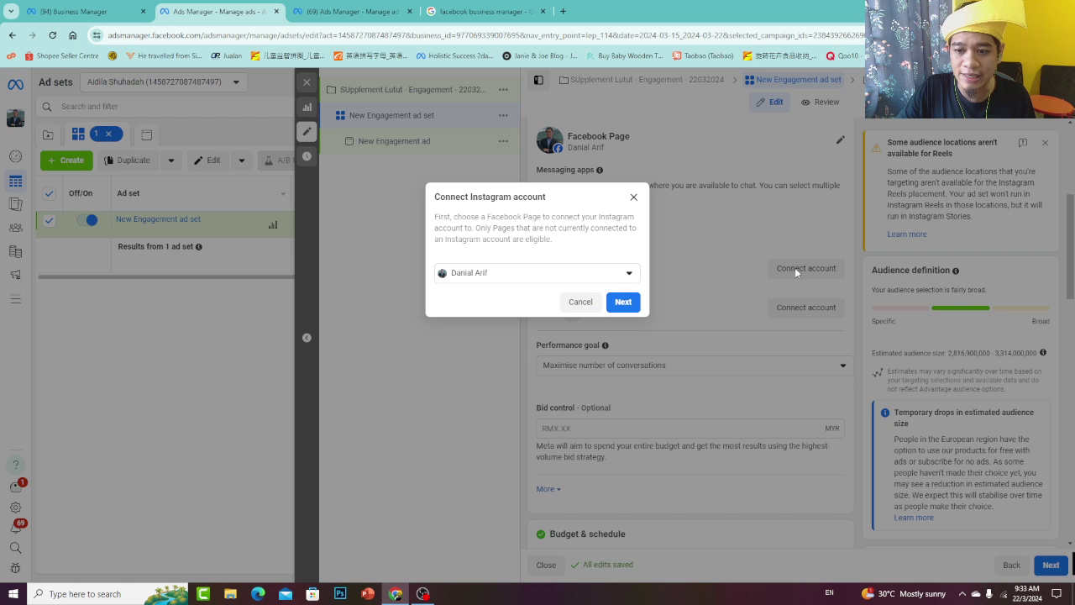
click(492, 277)
click(634, 197)
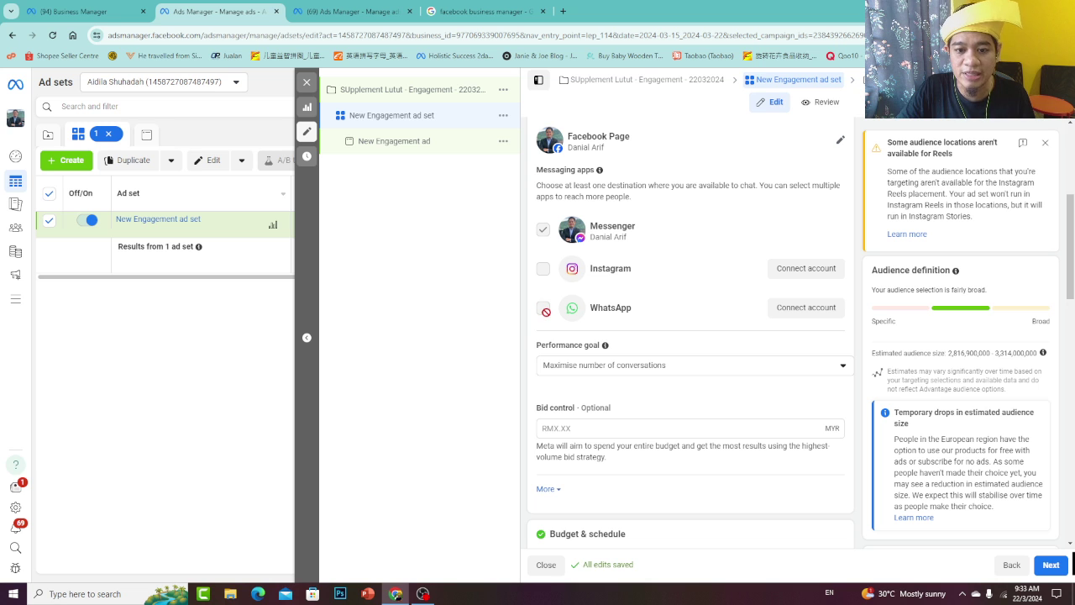
Review the WhatsApp destination requirement, the Facebook Page and messaging app choices, and the ad set's budget and schedule
mouse_move(546, 312)
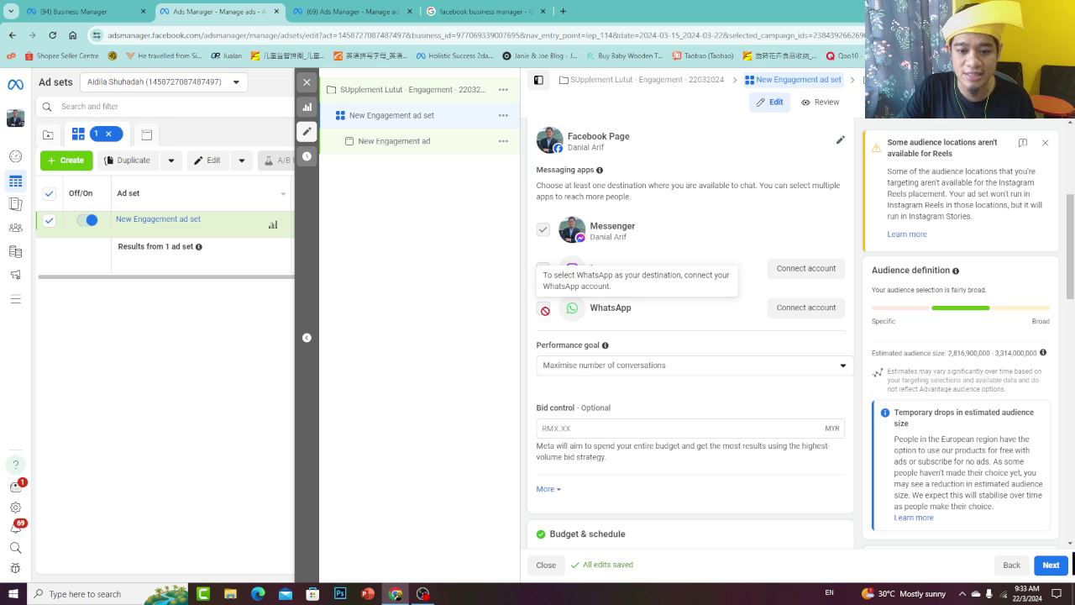
scroll(575, 325, down, 2)
scroll(565, 320, up, 2)
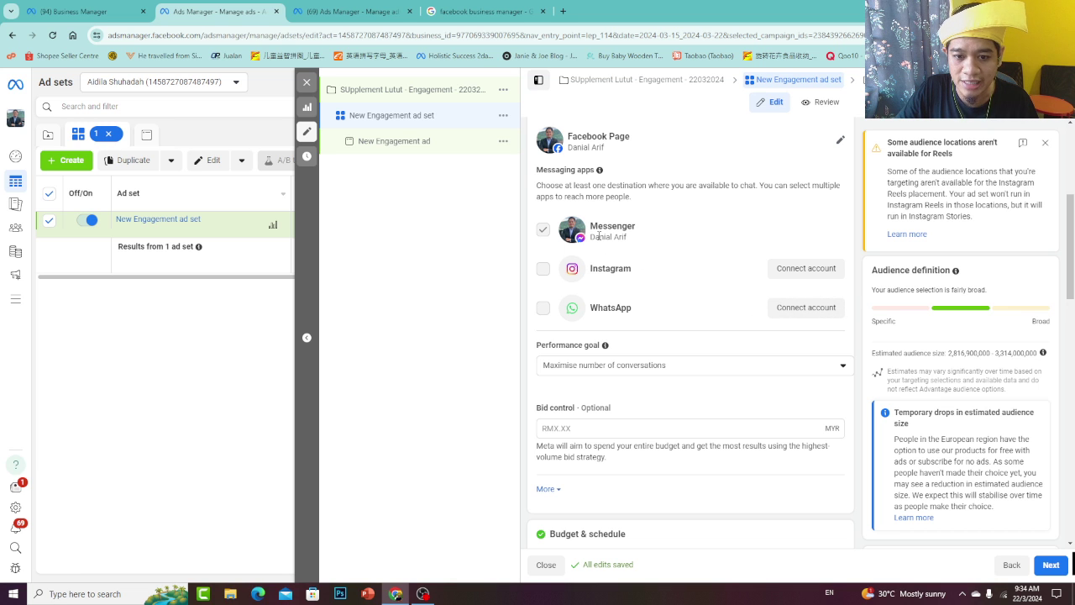
scroll(588, 244, up, 2)
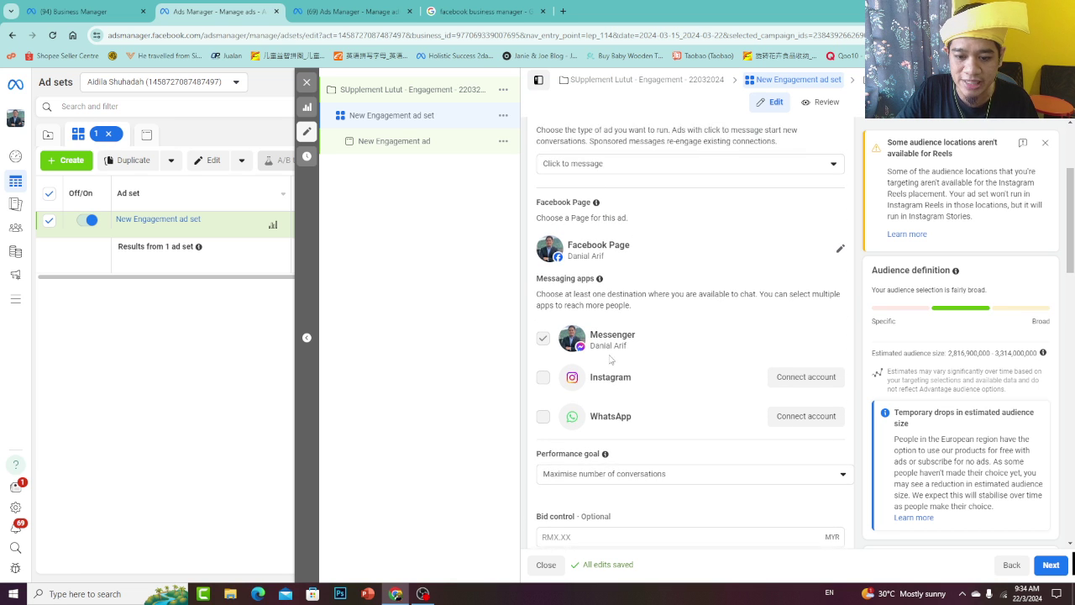
scroll(546, 282, down, 1)
scroll(588, 302, down, 10)
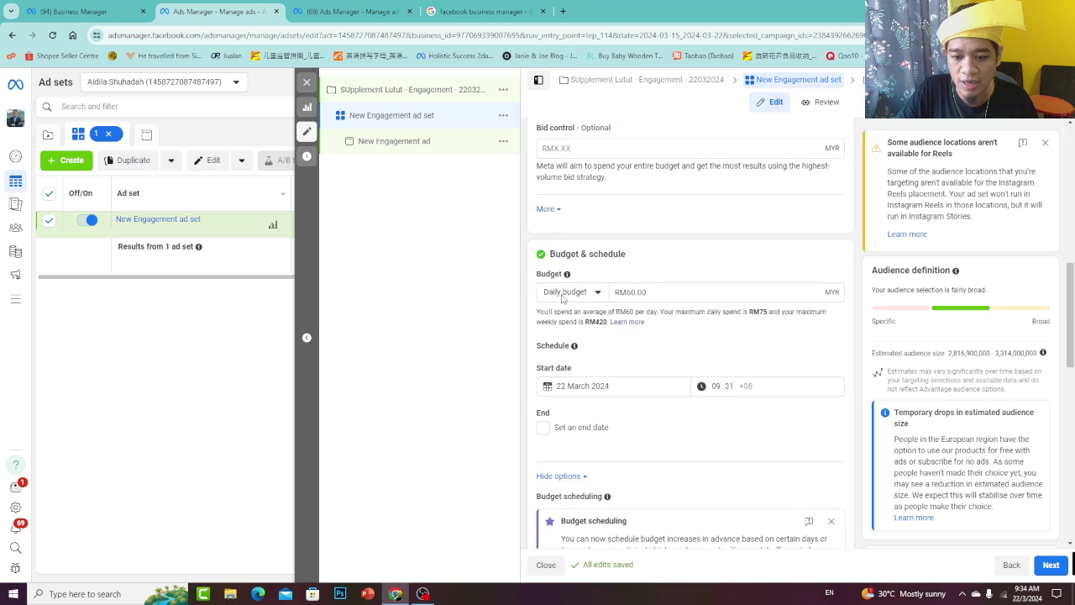
scroll(611, 317, up, 4)
scroll(611, 319, up, 8)
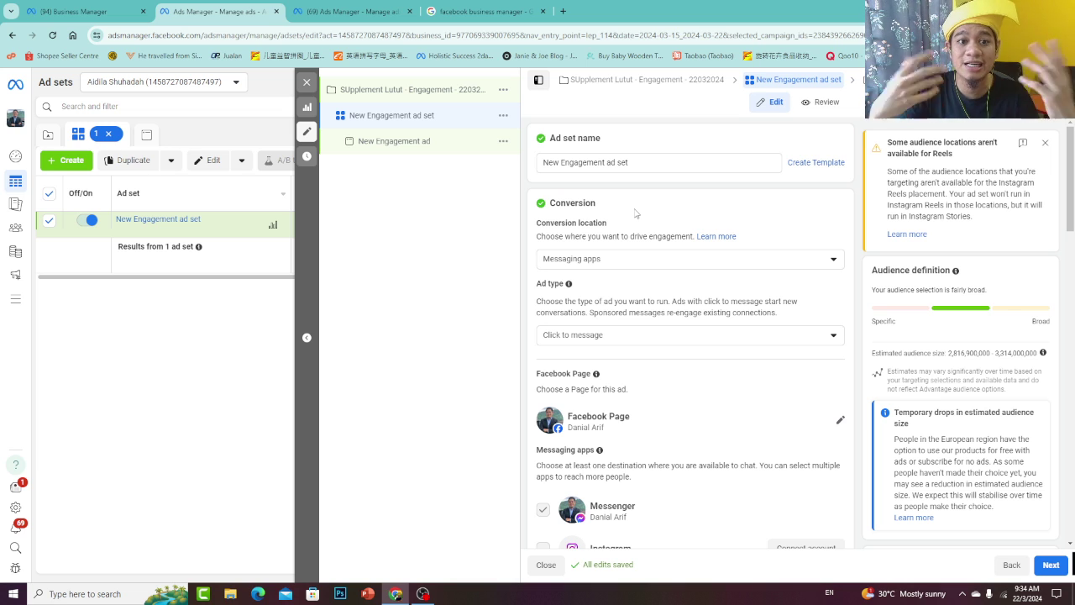
Set the ad set's conversion location to On your ad and the engagement type to Post engagement
click(650, 259)
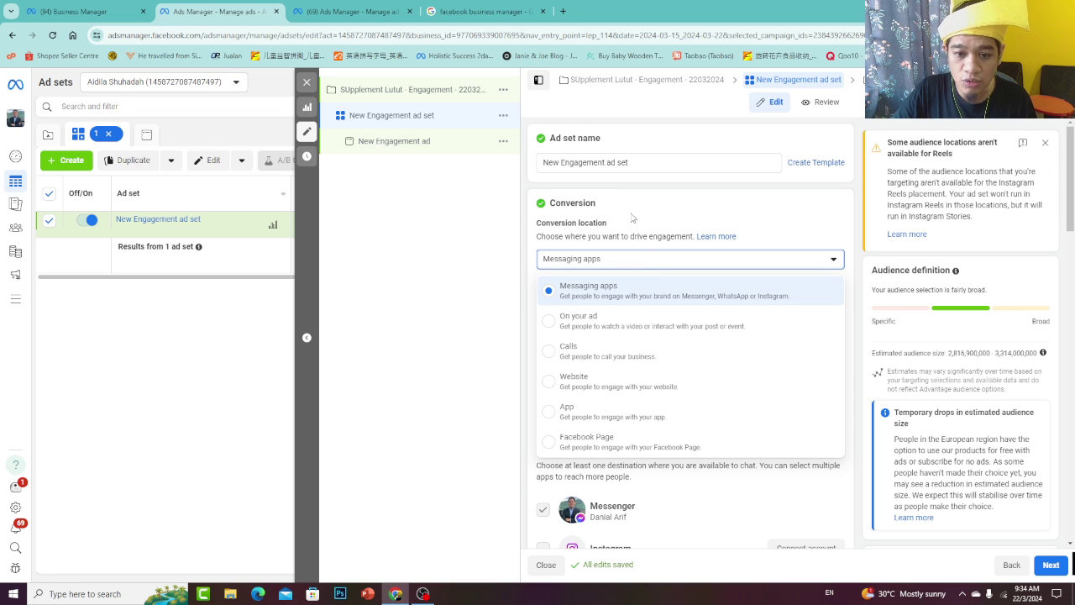
click(551, 326)
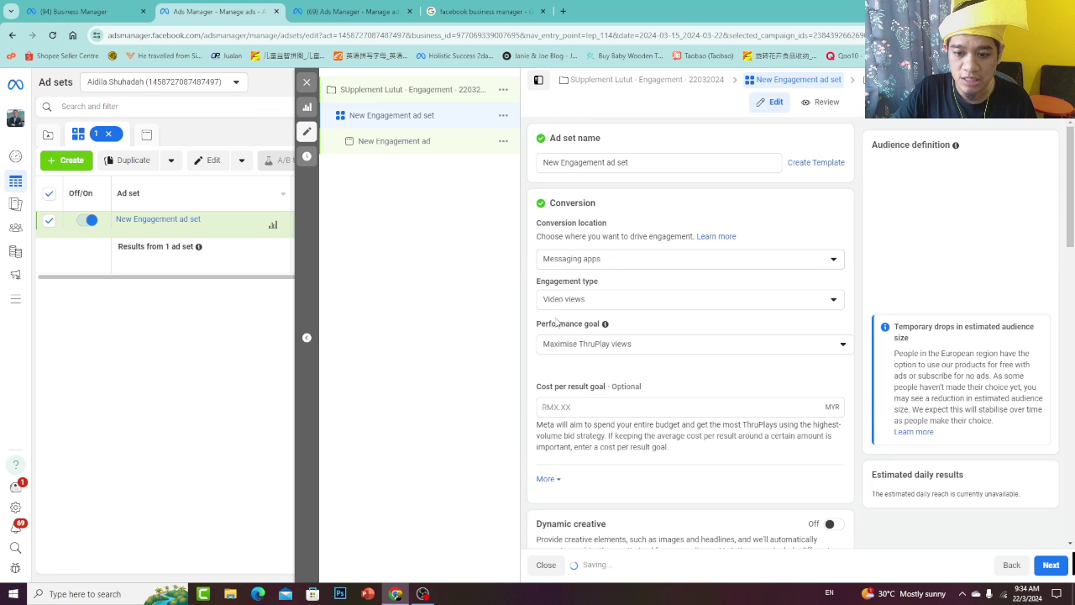
click(630, 301)
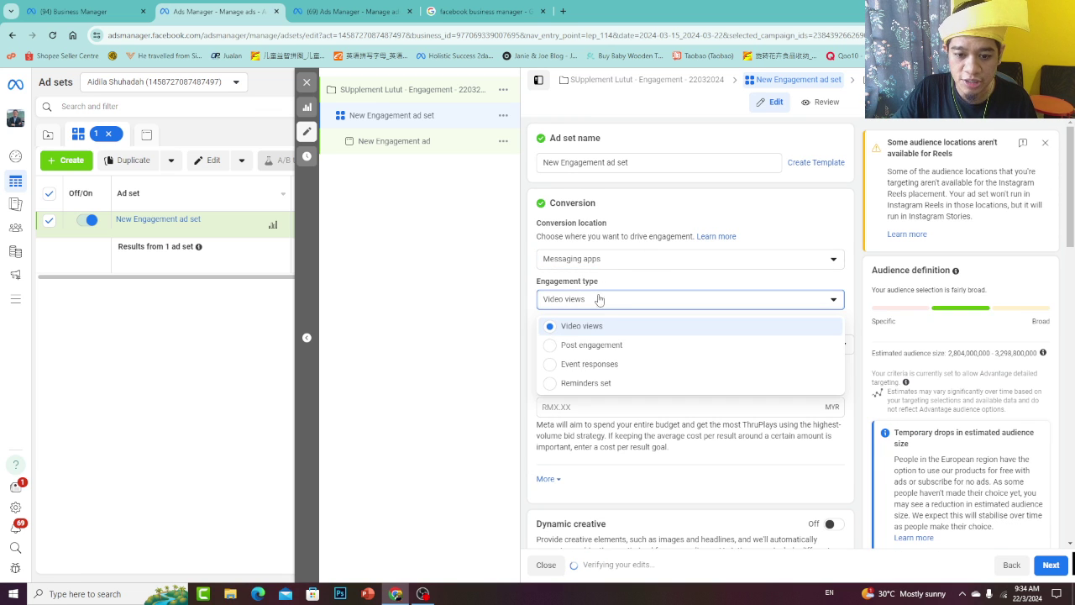
click(606, 346)
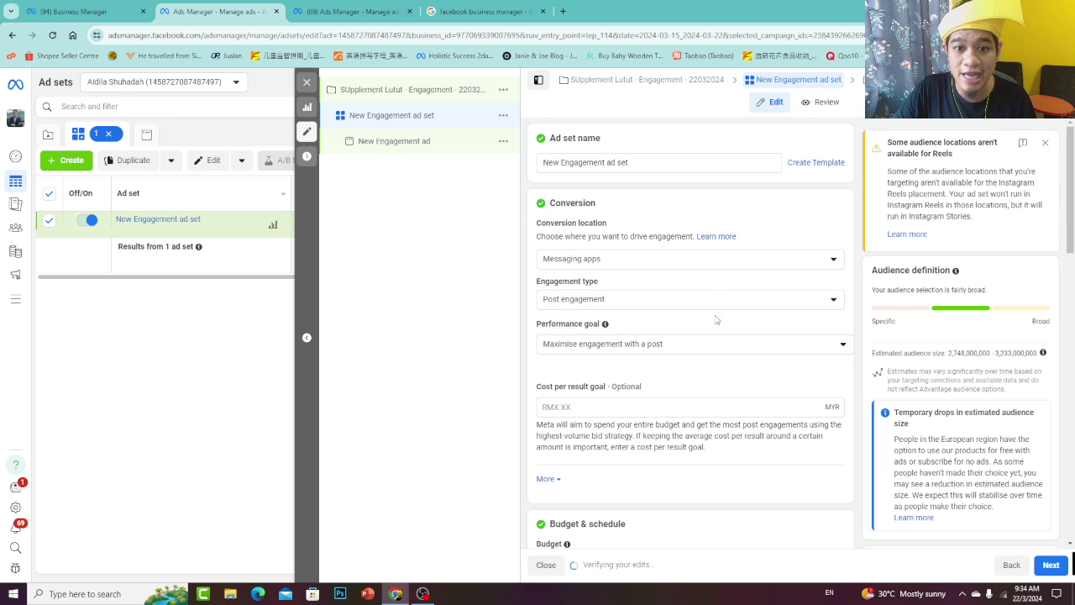
Switch to the sales campaign draft in the other browser tab and create it with the Manual sales campaign setup
scroll(663, 364, down, 2)
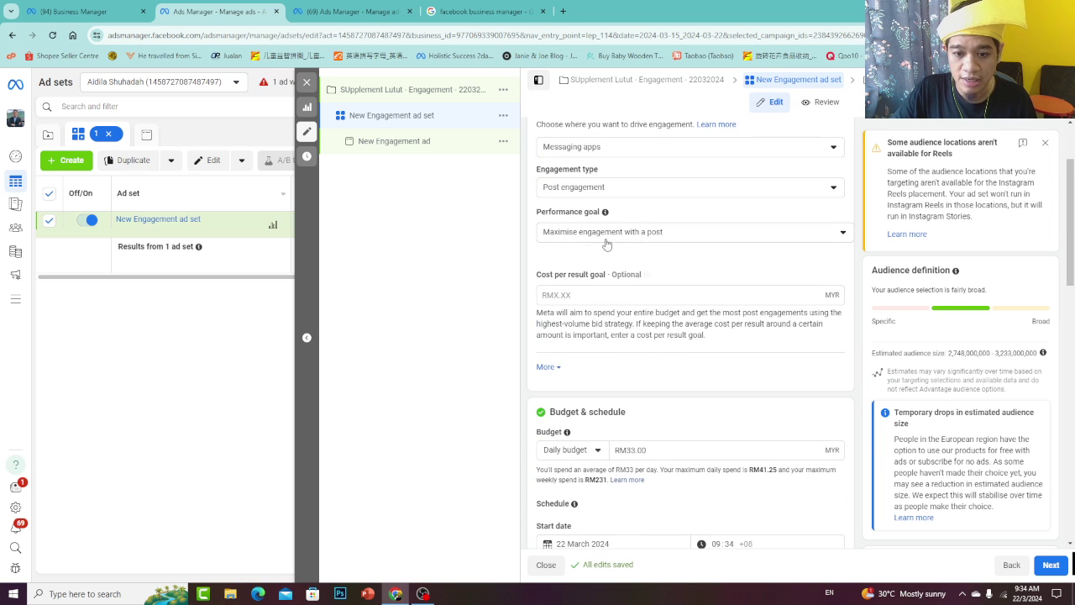
scroll(644, 379, down, 15)
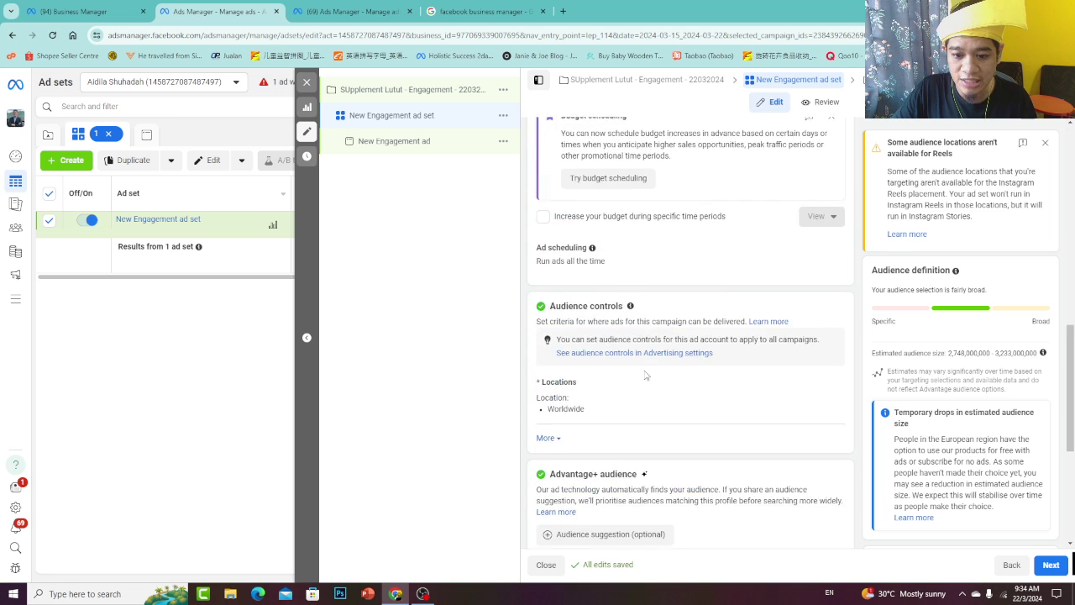
scroll(659, 417, up, 3)
click(381, 7)
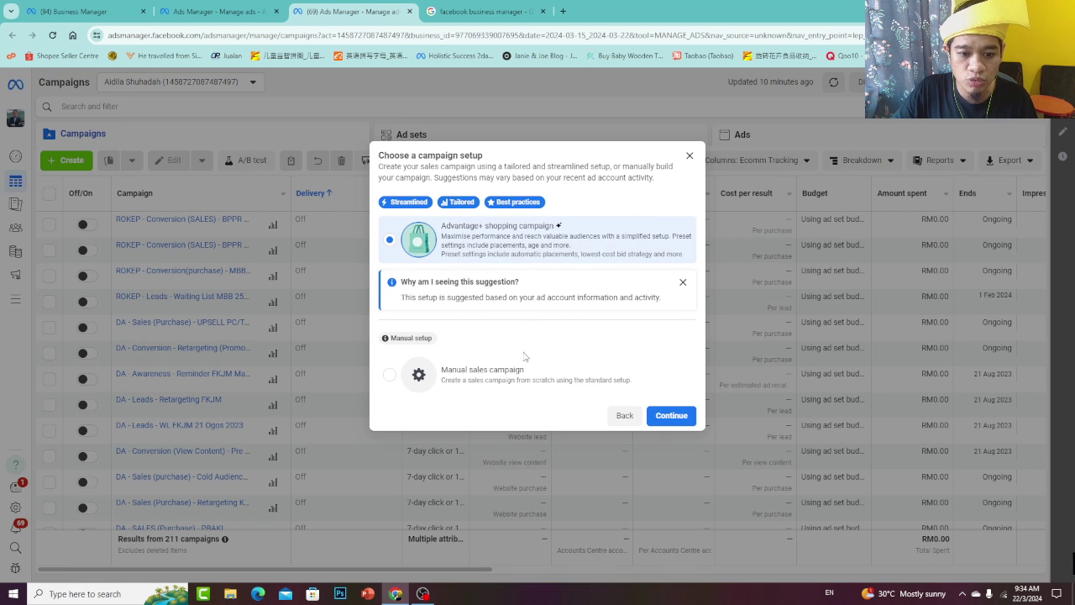
click(389, 375)
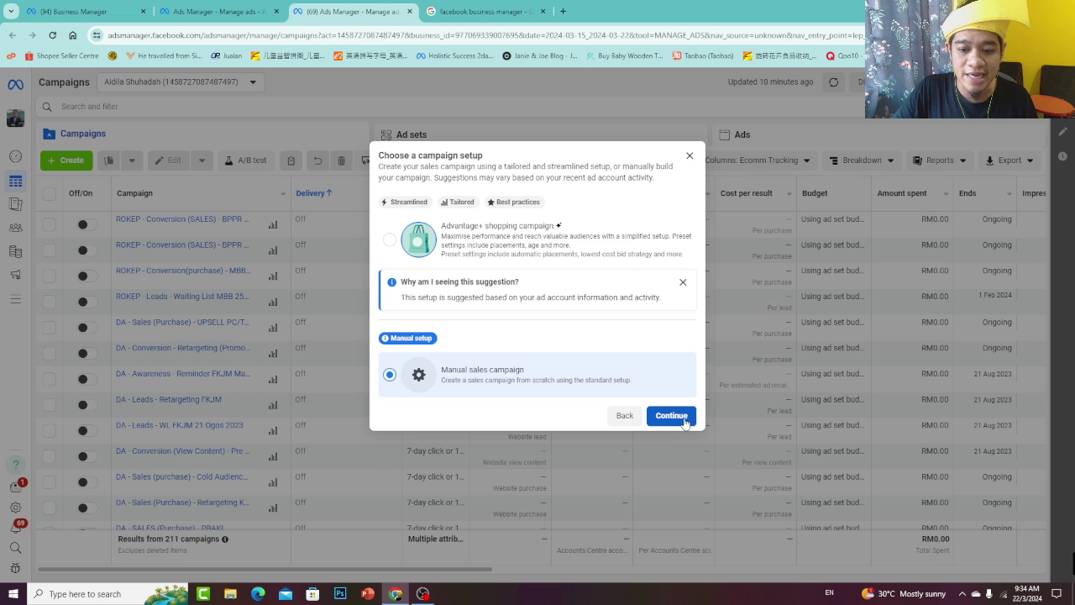
click(686, 419)
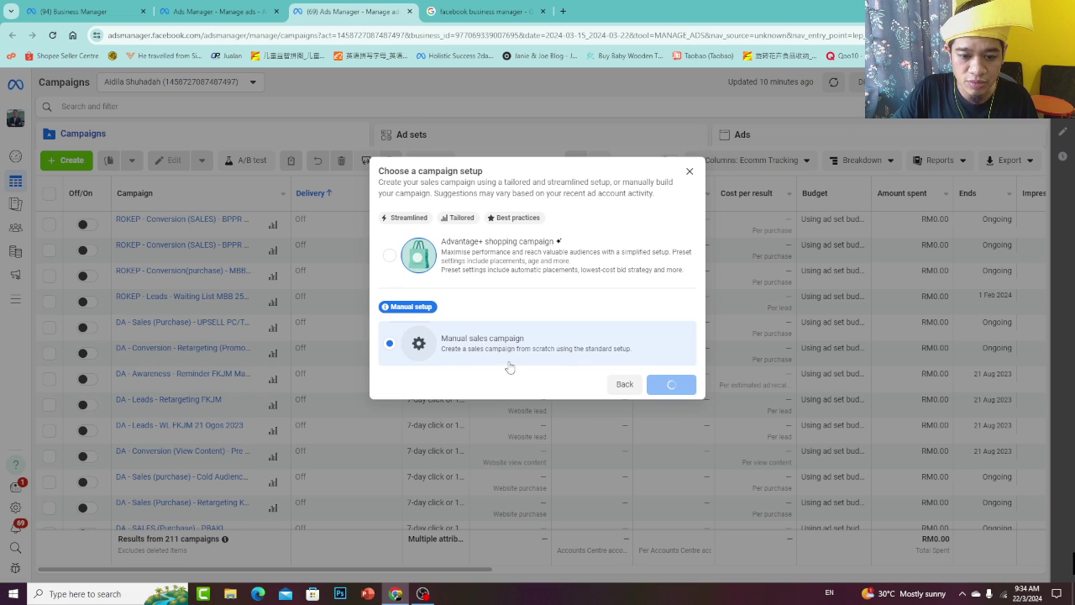
mouse_move(390, 224)
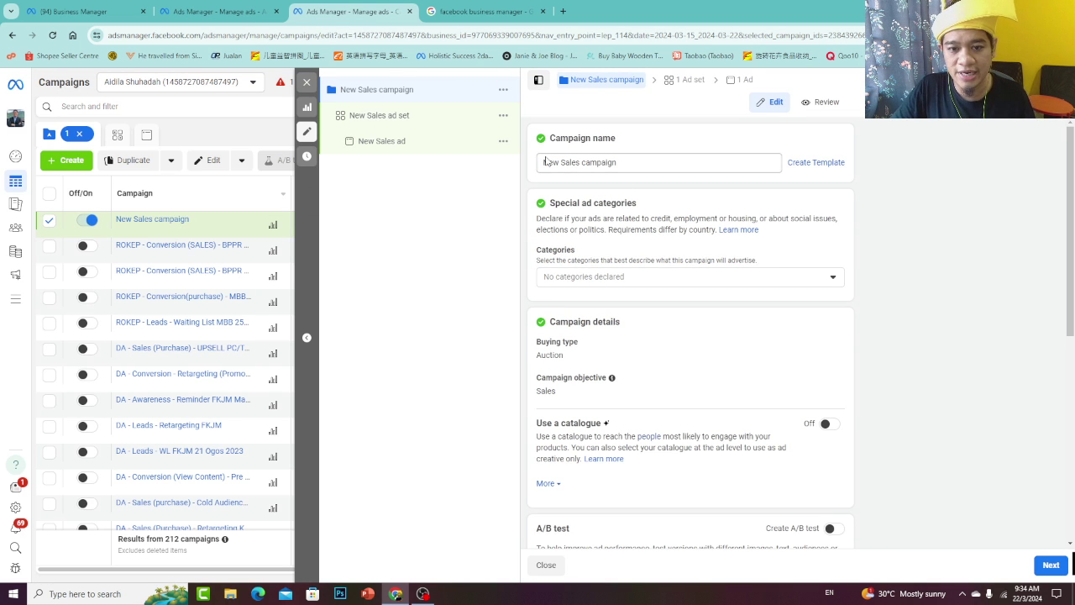
Return to the engagement ad set, change its conversion location to Messaging apps, and review the available messaging destinations
click(198, 11)
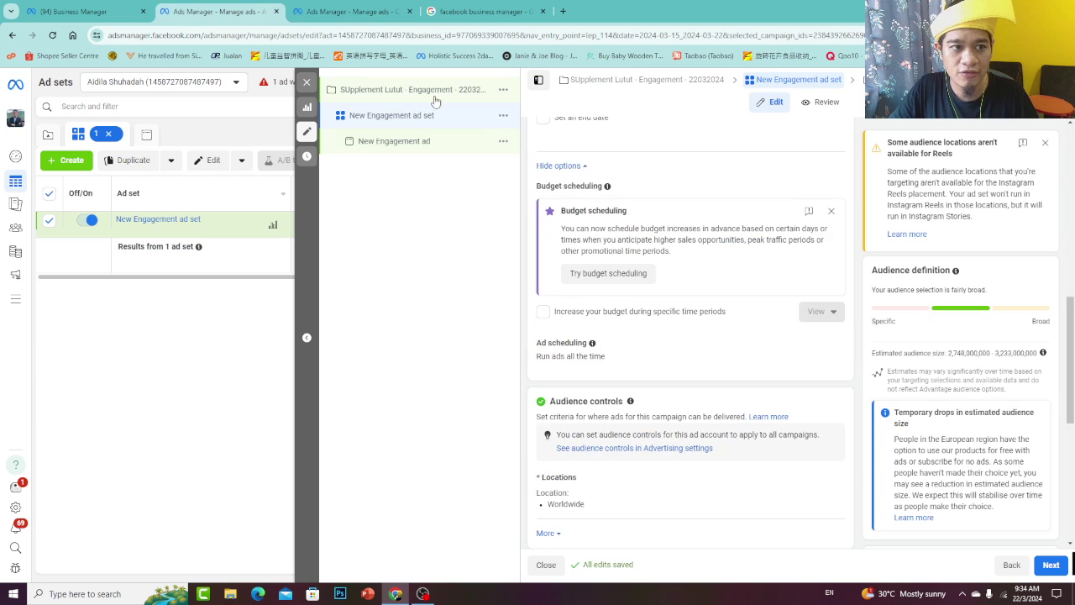
scroll(642, 214, up, 10)
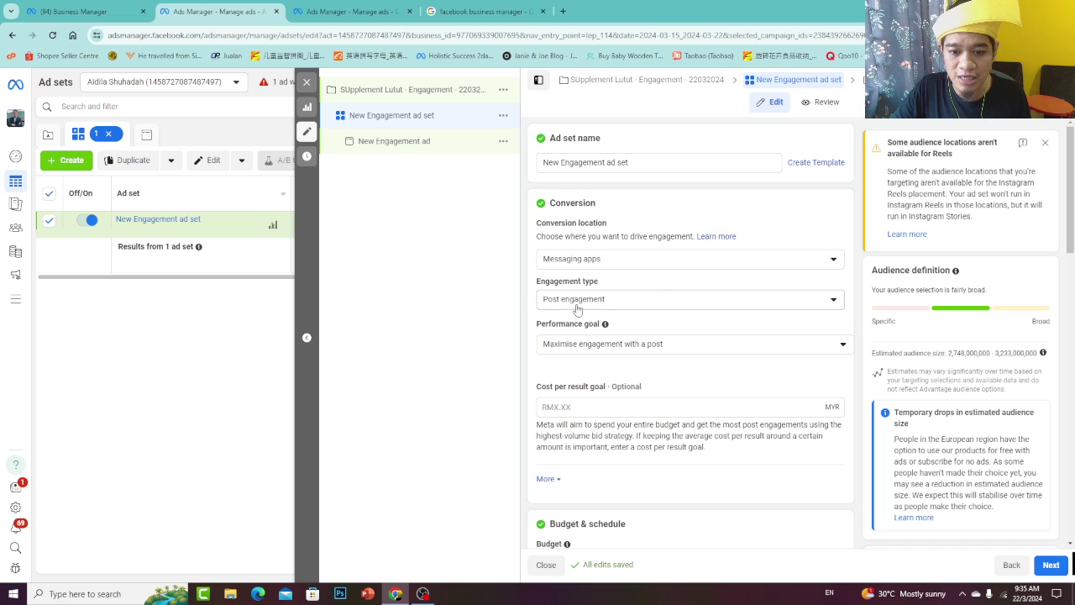
click(592, 264)
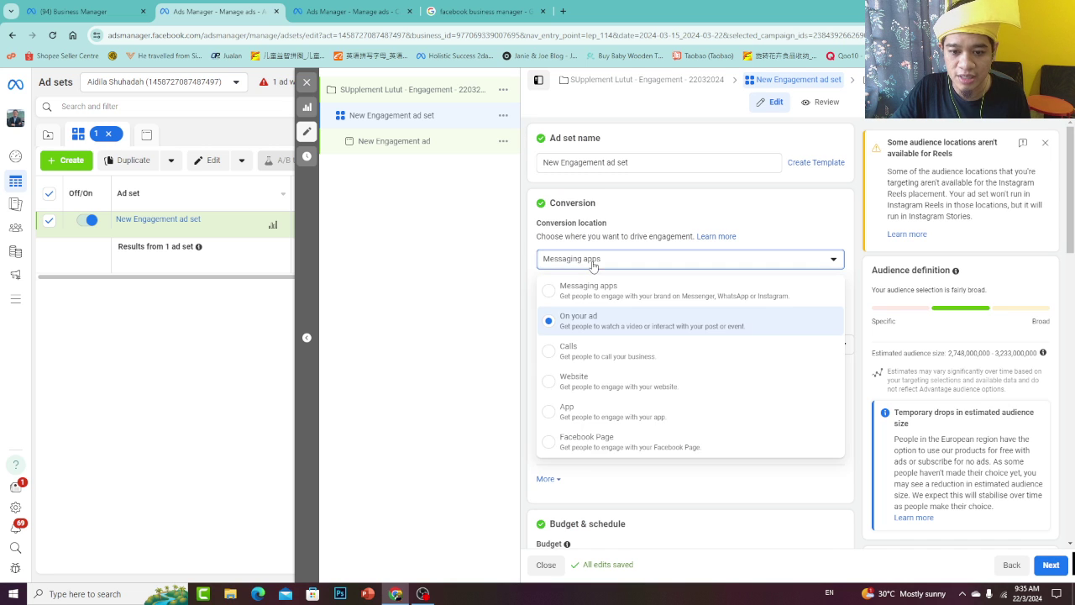
click(595, 263)
click(624, 265)
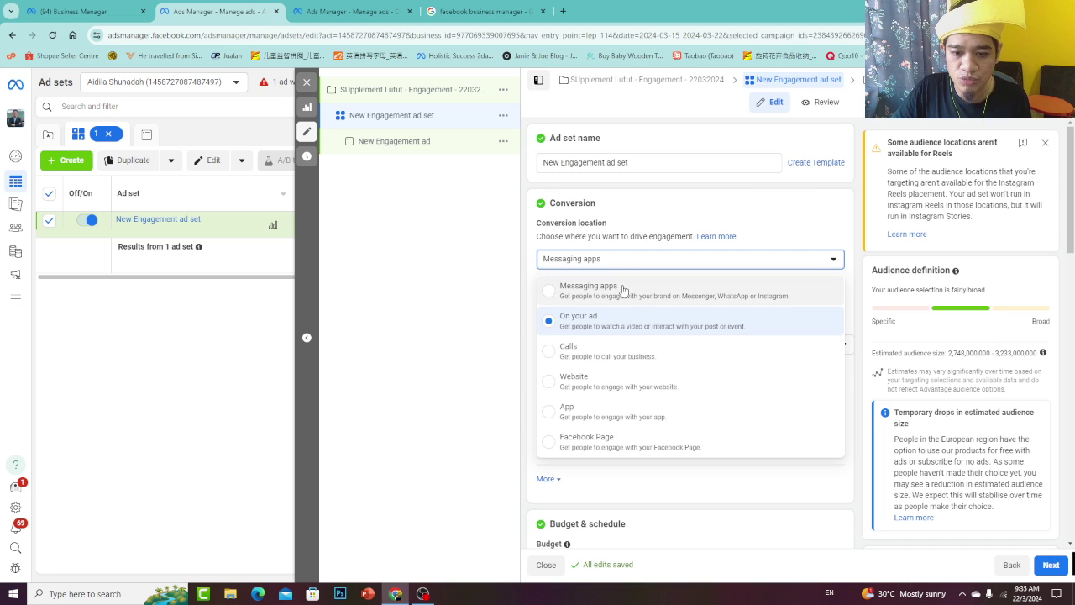
click(548, 291)
click(607, 335)
click(689, 308)
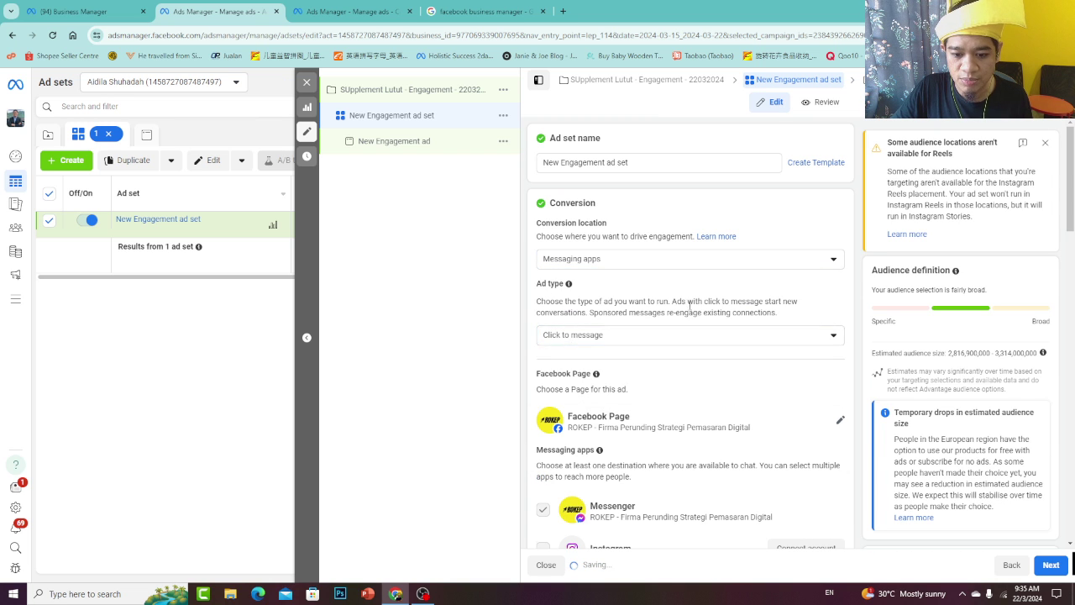
scroll(638, 319, down, 5)
scroll(591, 331, up, 1)
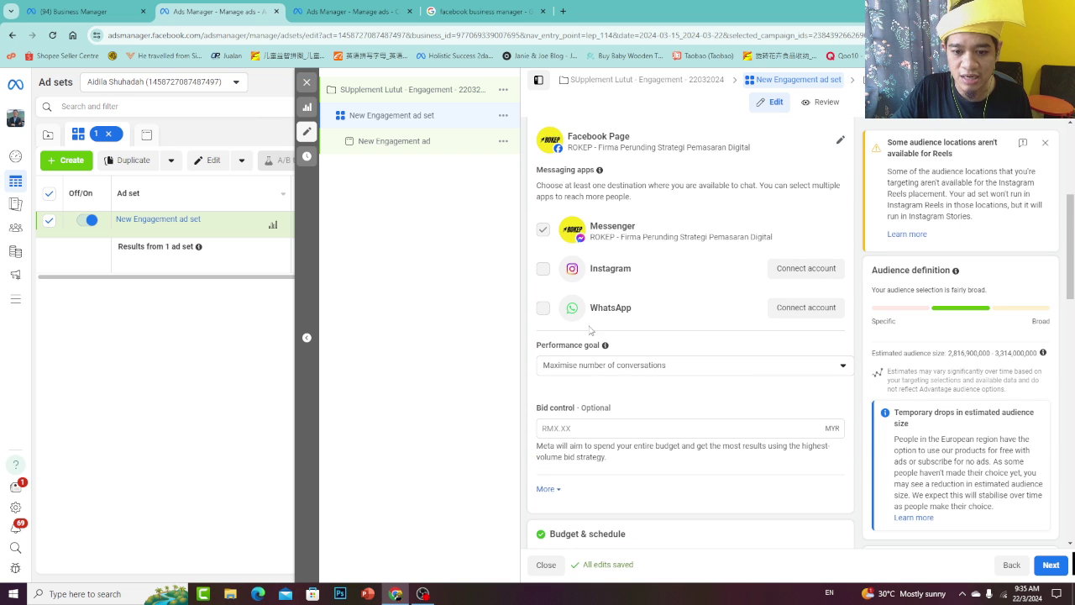
In the new sales campaign, turn off Advantage campaign budget and continue to the ad set settings
key(ctrl+Tab)
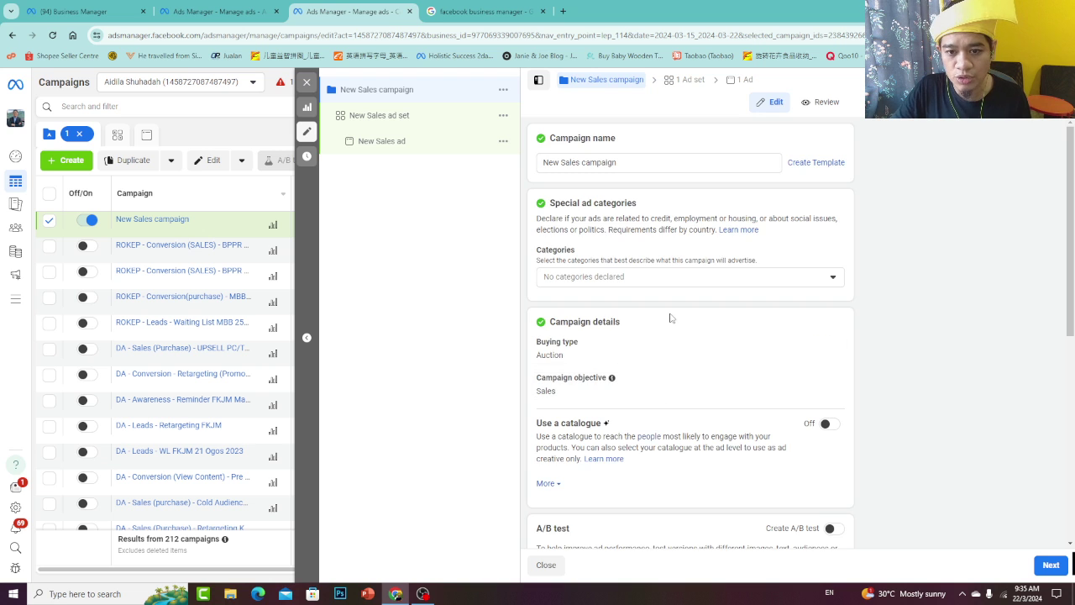
scroll(671, 318, down, 5)
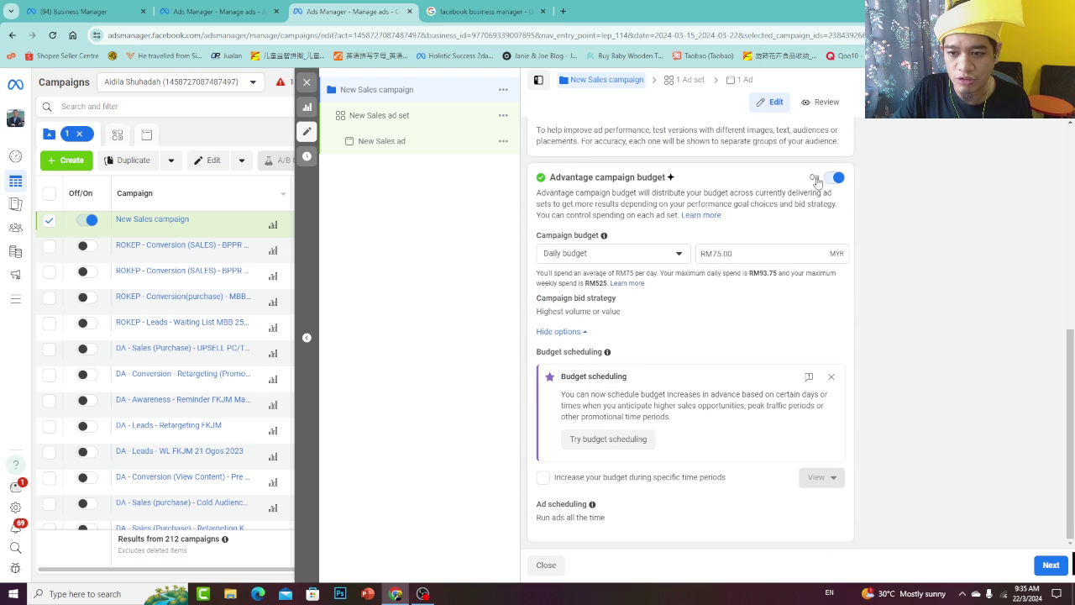
click(832, 178)
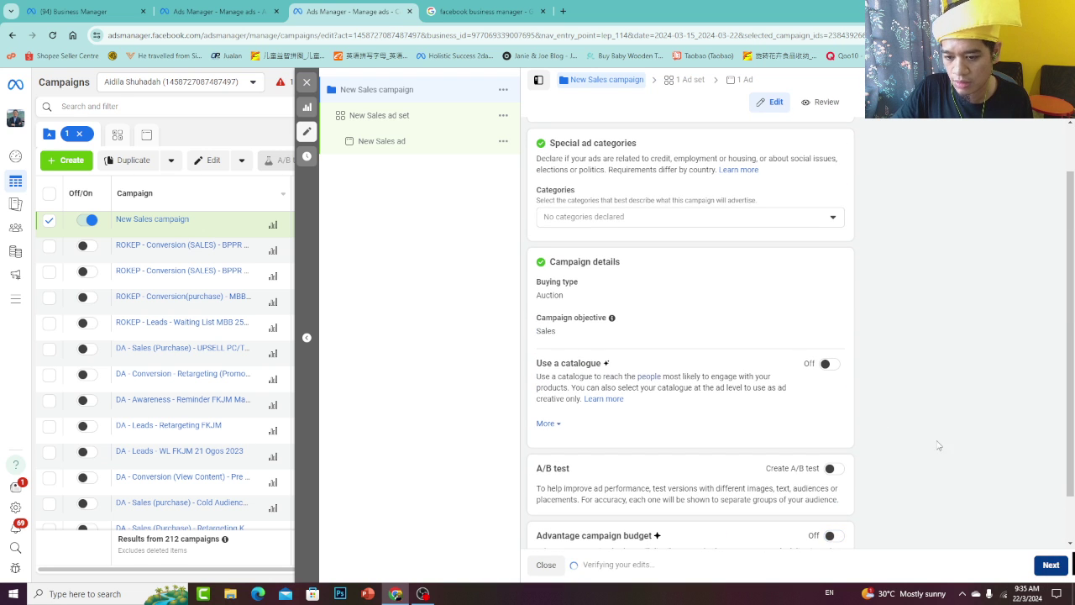
scroll(896, 405, down, 1)
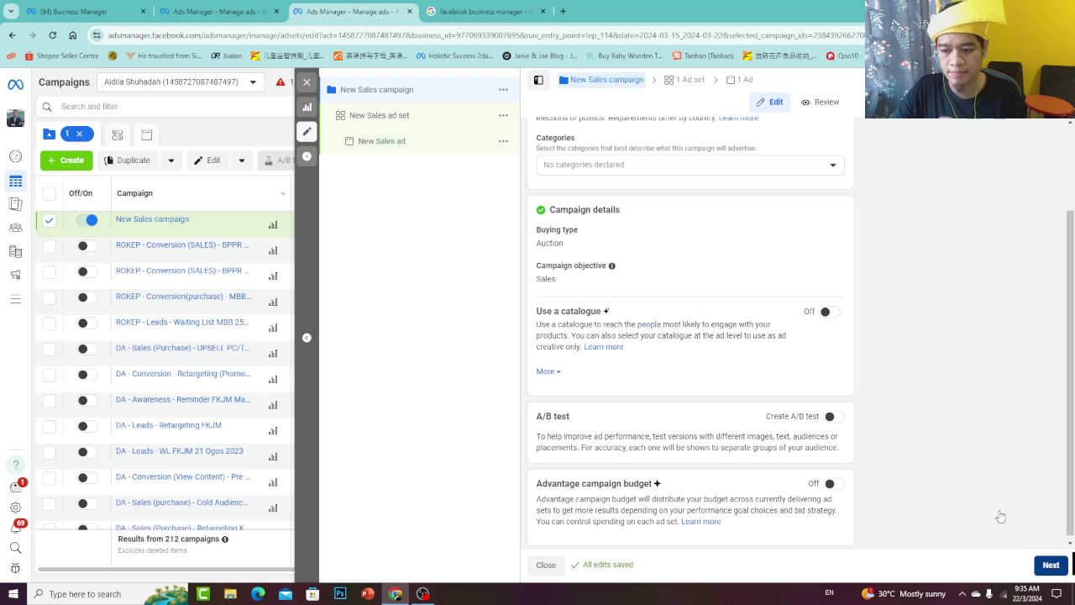
click(1051, 564)
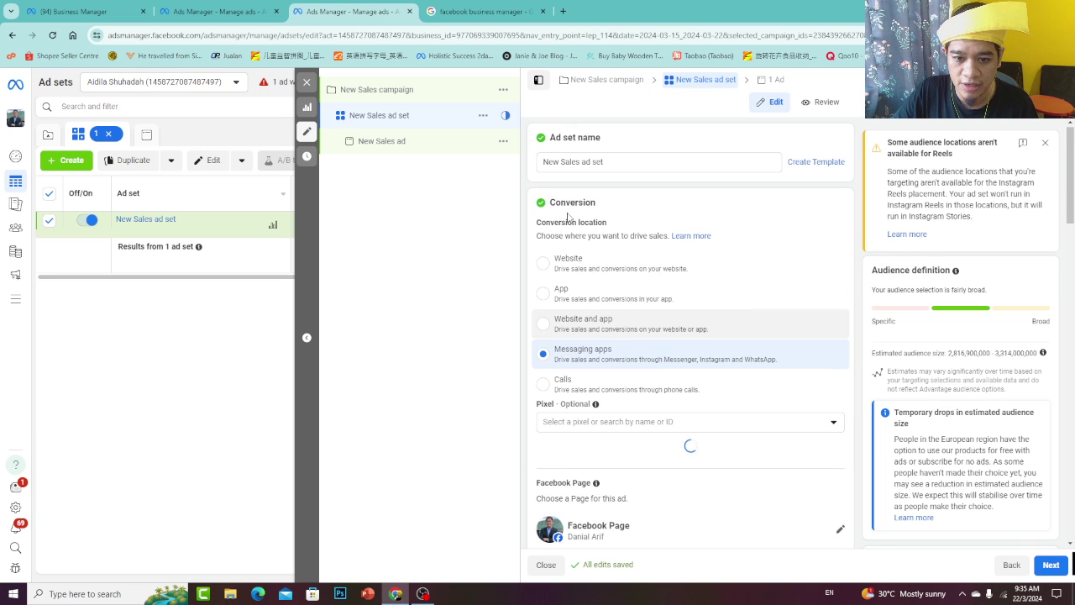
Set the sales ad set's conversion location to Website and select the active pixel that has Conversions API
click(544, 266)
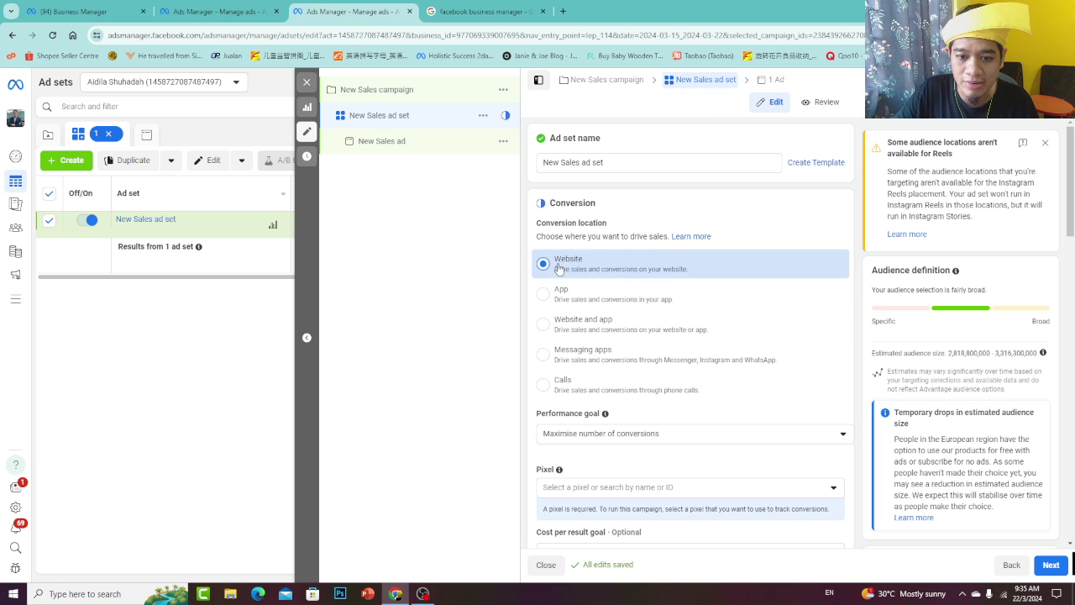
scroll(567, 342, down, 3)
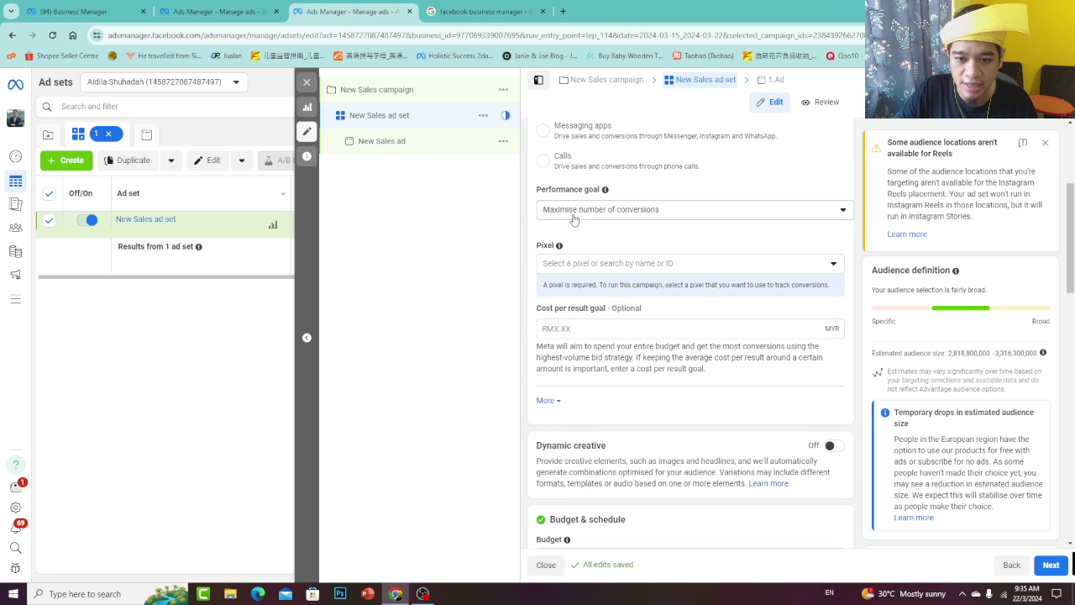
click(605, 267)
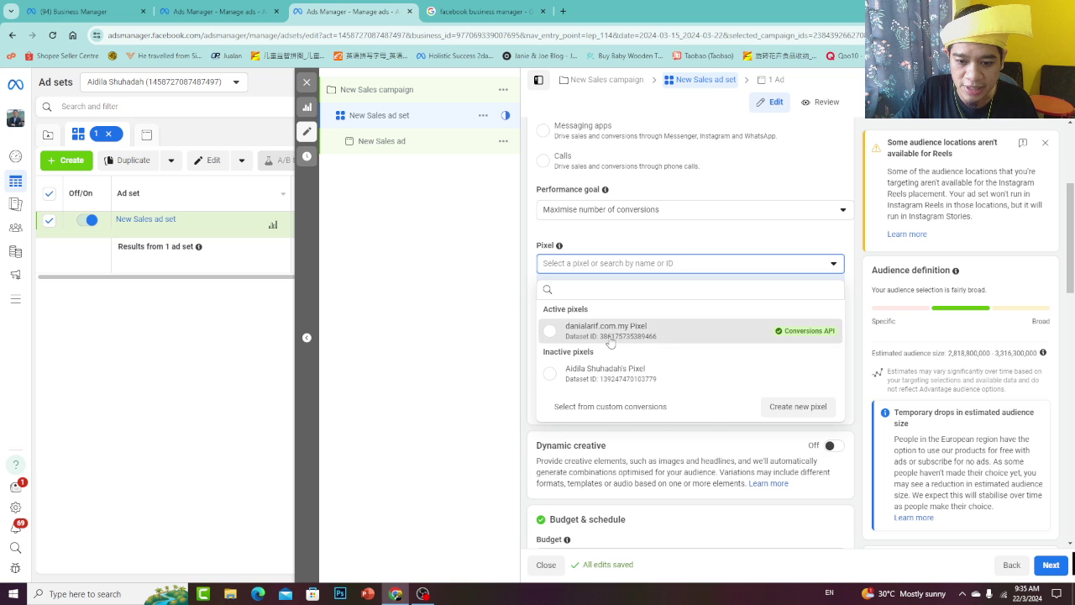
click(611, 332)
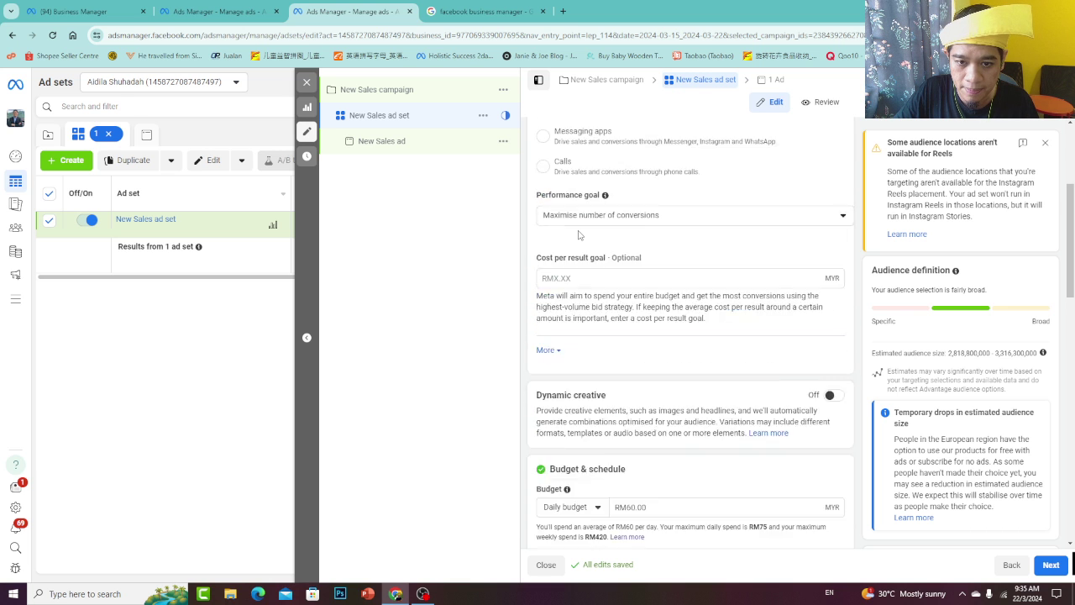
scroll(581, 238, up, 3)
scroll(600, 271, down, 3)
Set the sales ad set's daily budget to RM10.00
scroll(611, 290, down, 5)
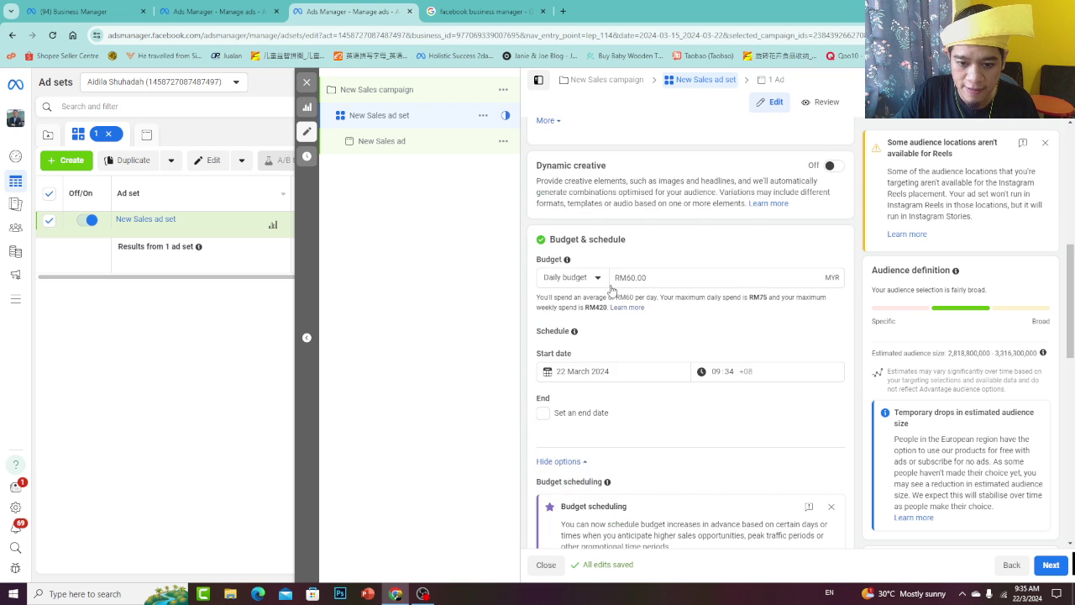
scroll(685, 262, up, 2)
scroll(661, 241, down, 3)
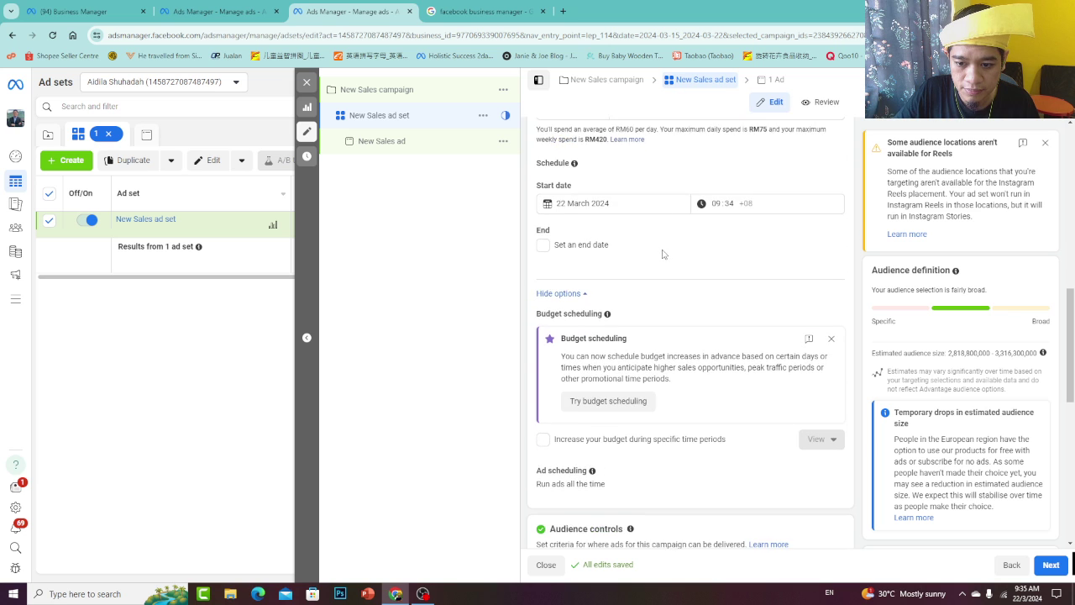
scroll(657, 236, up, 2)
scroll(657, 235, up, 1)
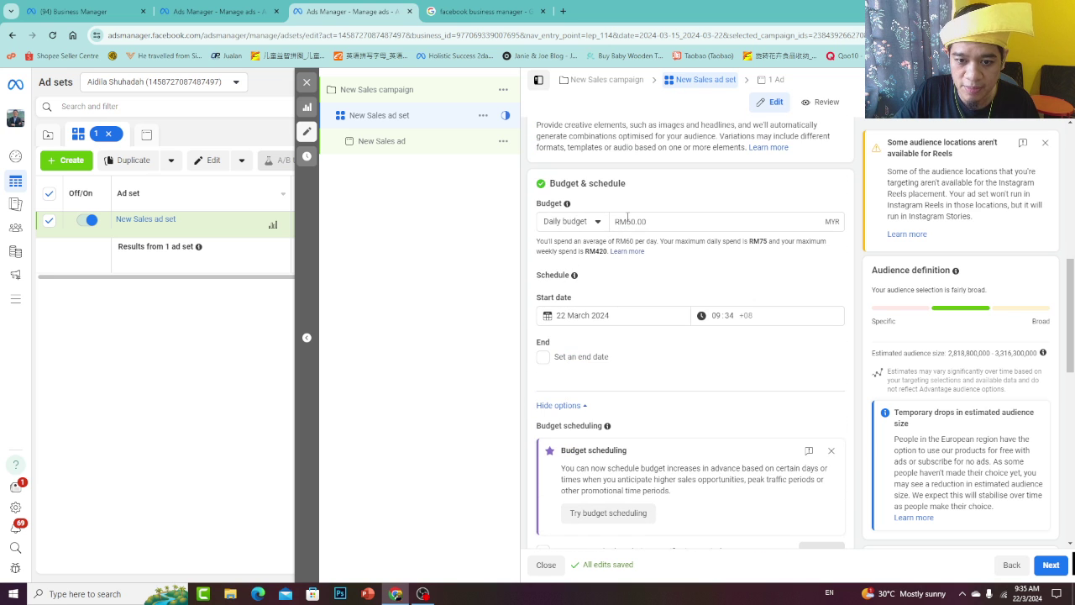
drag(627, 222, 632, 224)
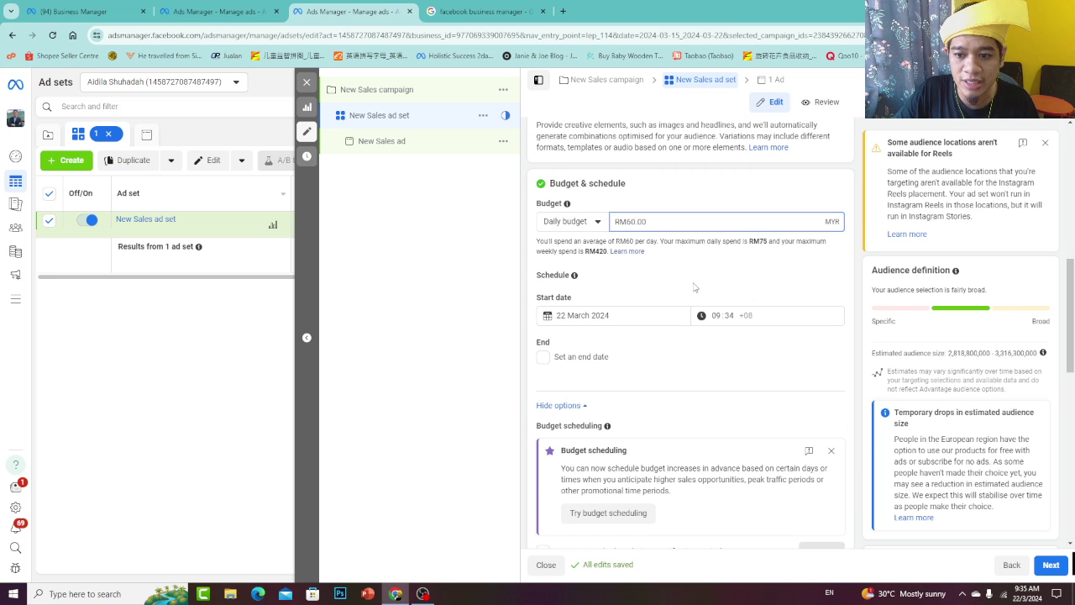
click(634, 242)
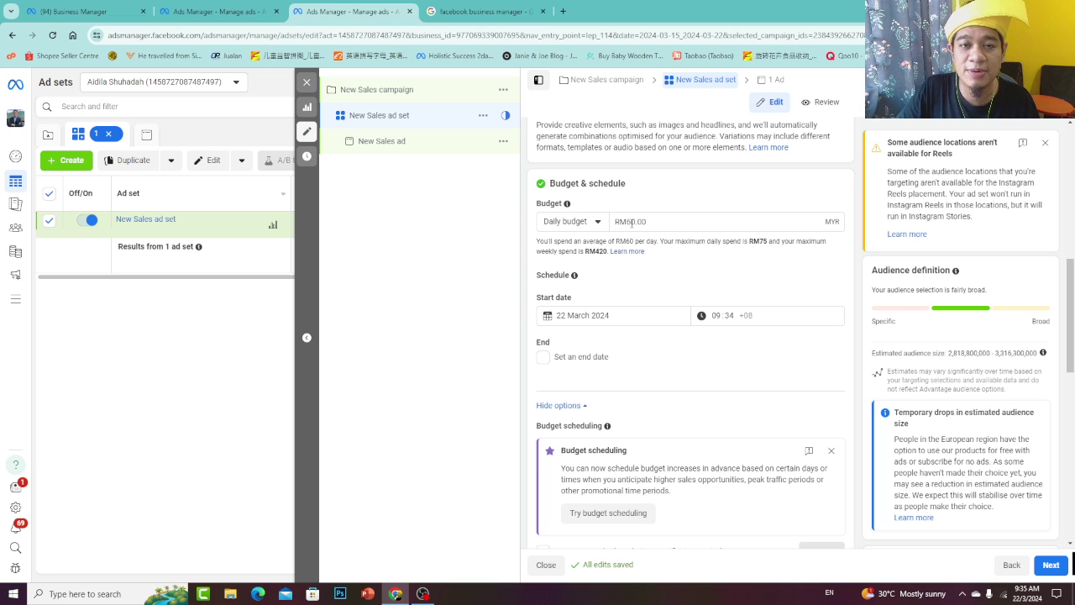
click(632, 221)
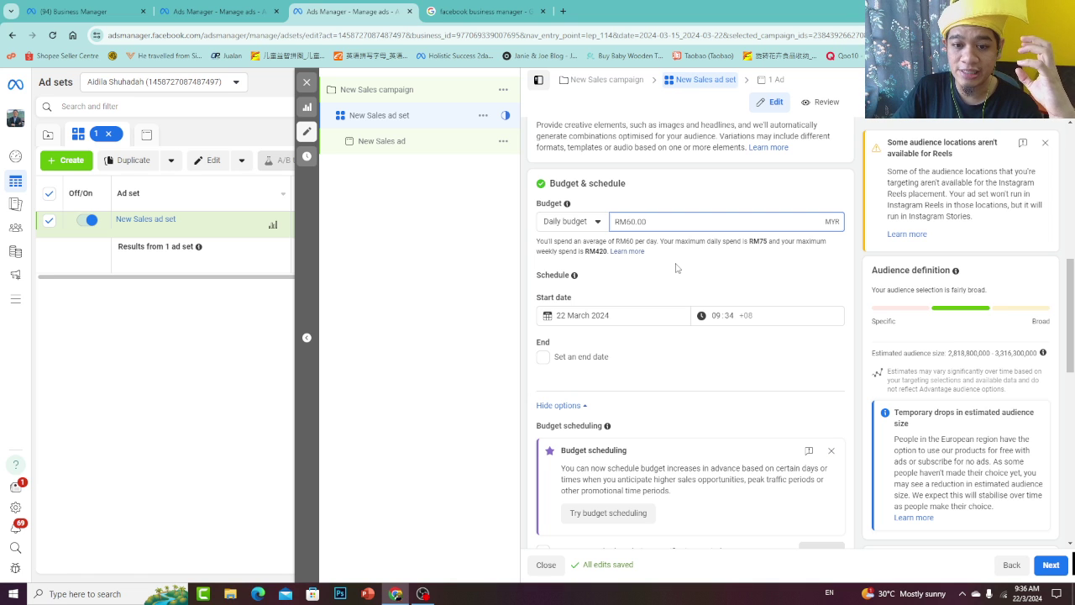
key(BackSpace)
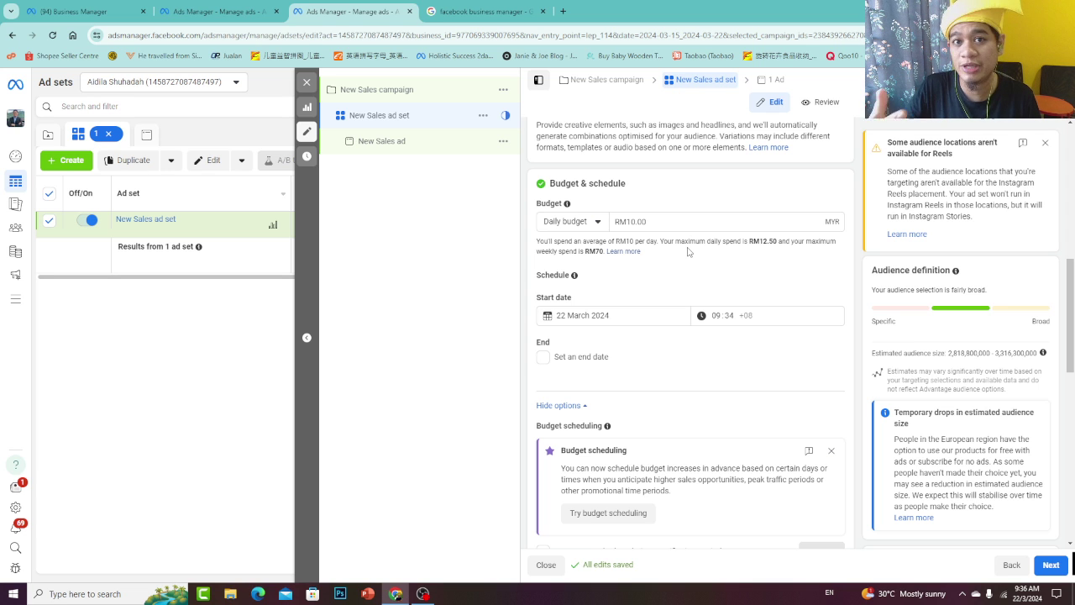
Review the sales ad set's budget and schedule, audience controls, Advantage+ audience, and beneficiary and payer sections
scroll(687, 251, down, 2)
scroll(689, 251, up, 2)
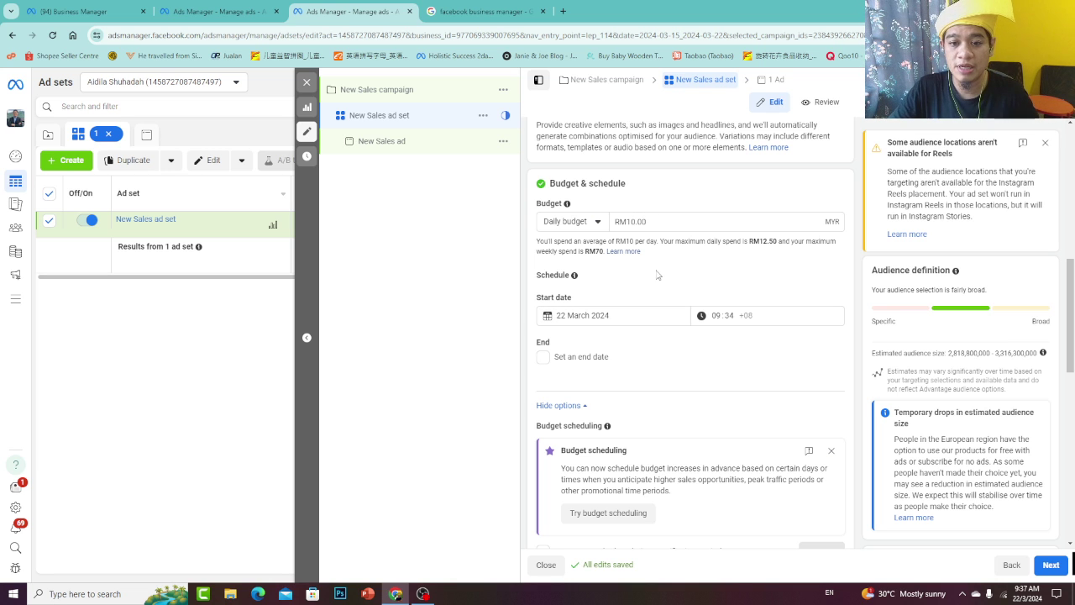
scroll(657, 278, down, 2)
scroll(648, 252, up, 3)
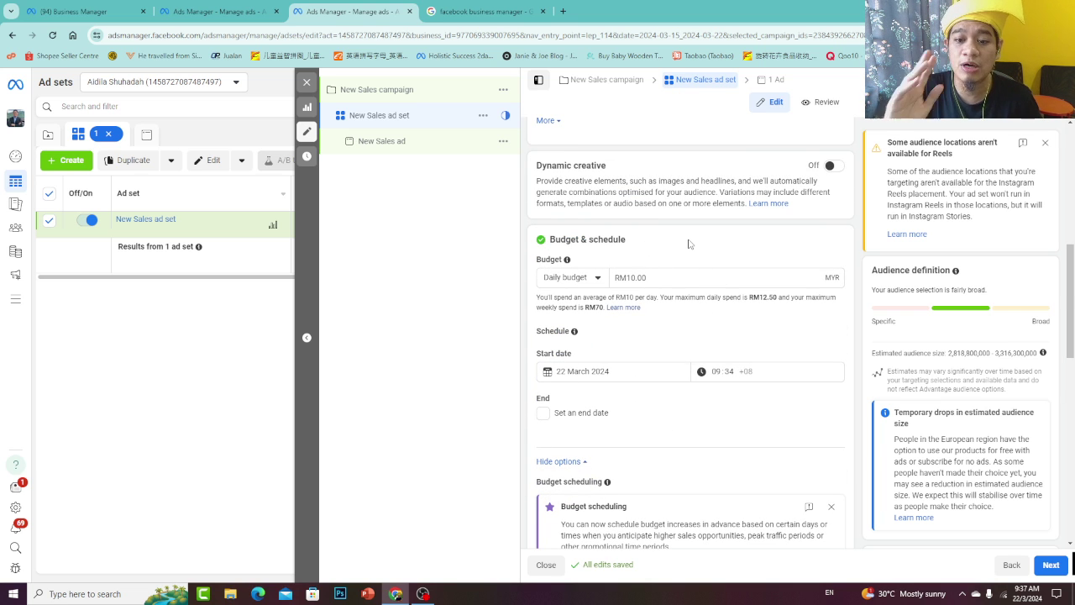
scroll(689, 243, down, 6)
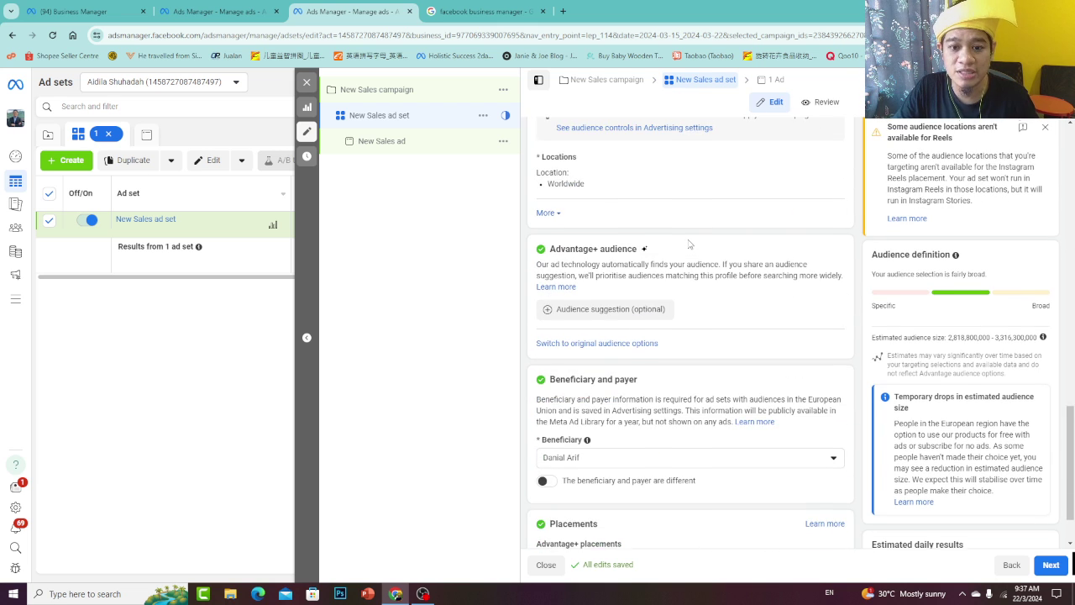
scroll(689, 243, down, 1)
scroll(689, 244, up, 7)
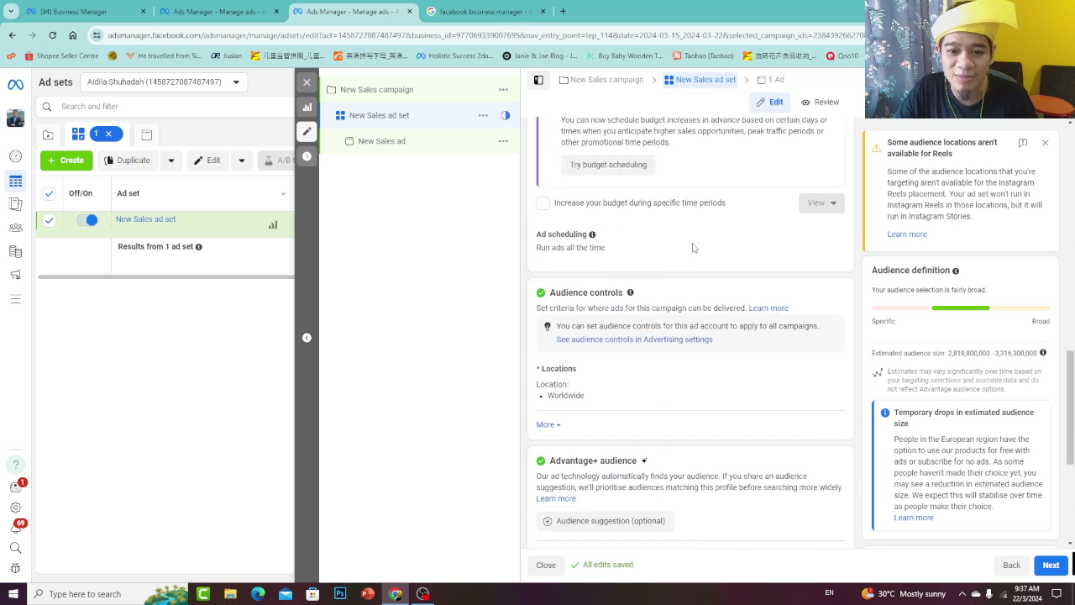
scroll(660, 248, up, 1)
scroll(638, 231, down, 2)
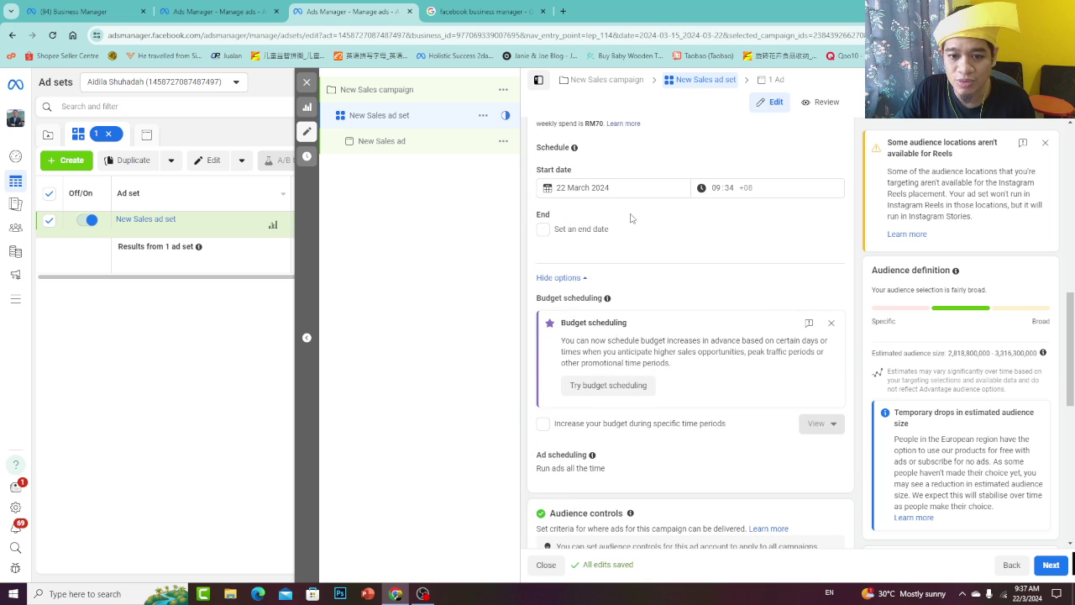
Replace the sales ad set's Worldwide location with Malaysia in the audience controls
scroll(628, 202, down, 5)
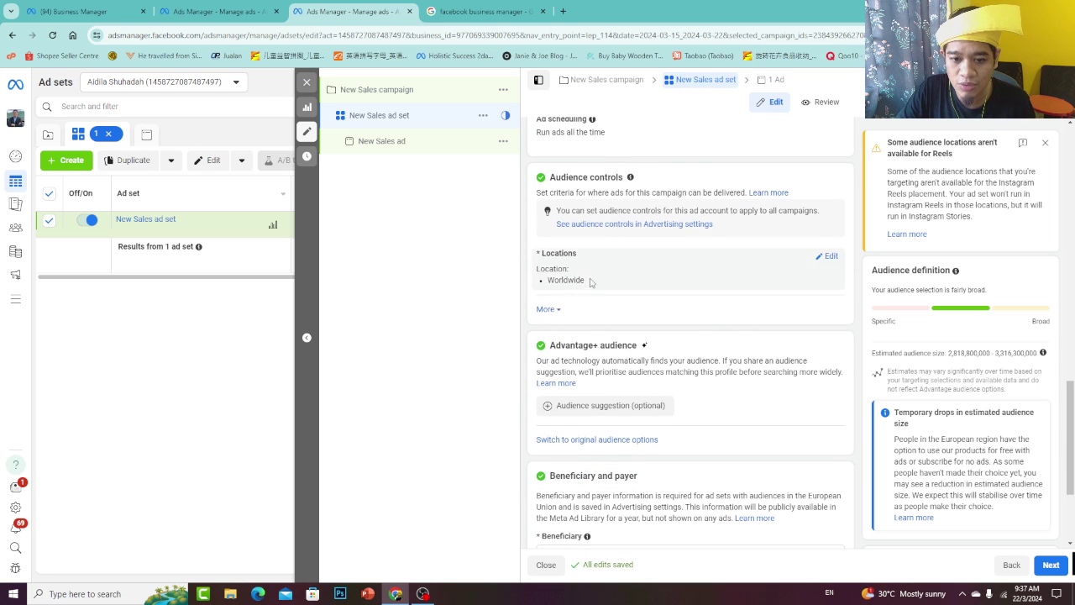
click(831, 257)
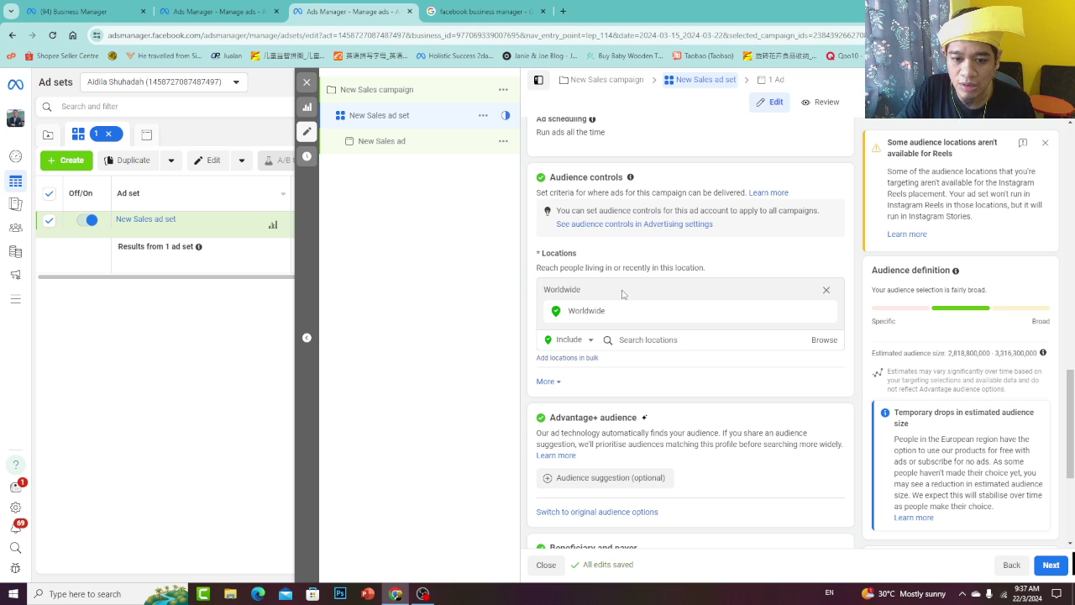
click(828, 310)
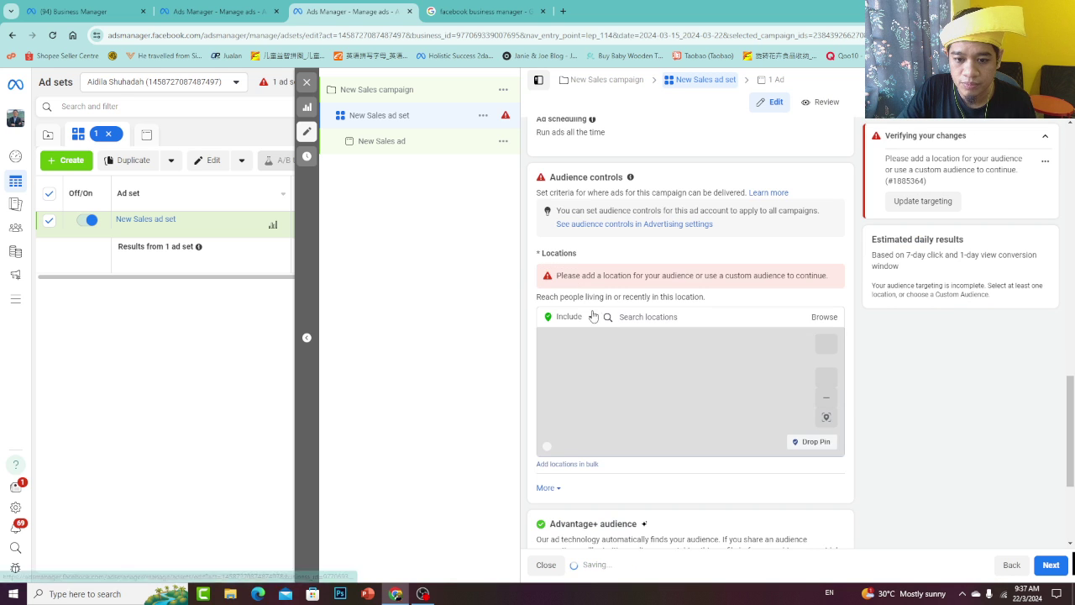
click(697, 318)
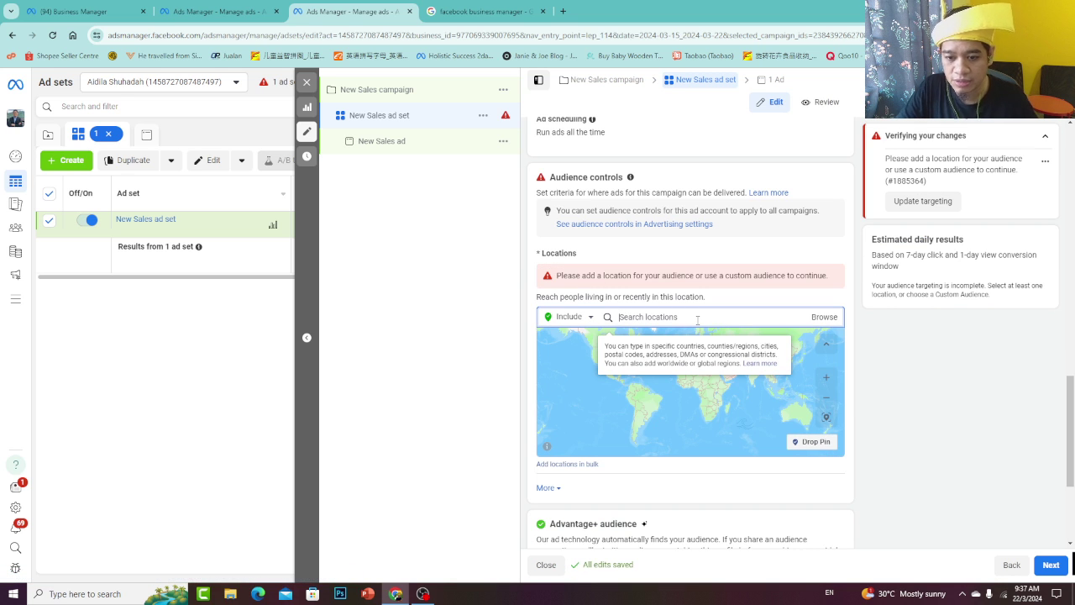
text(Malay)
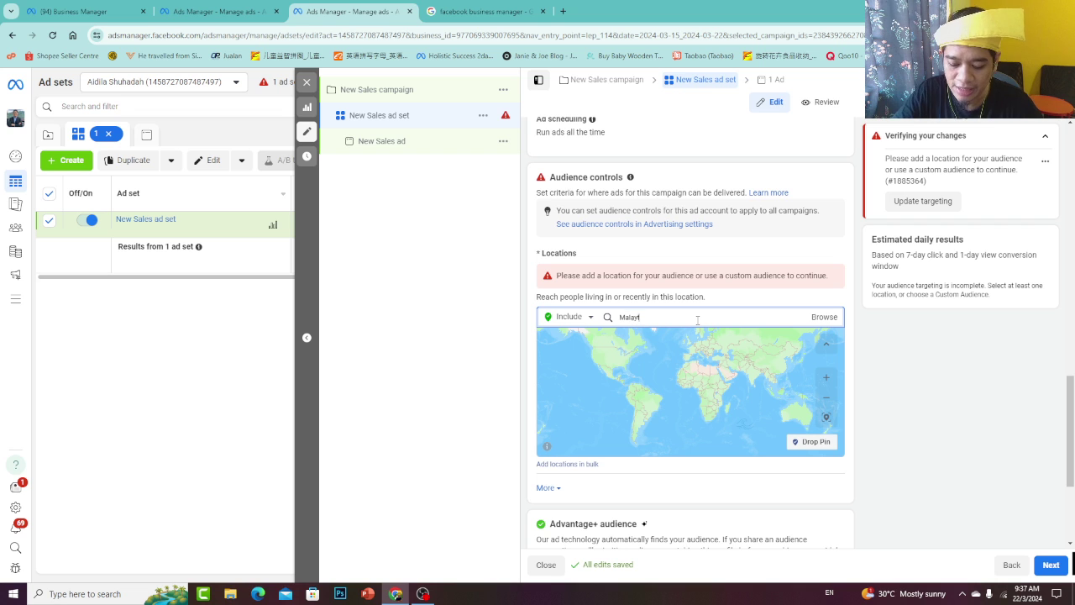
text(sia)
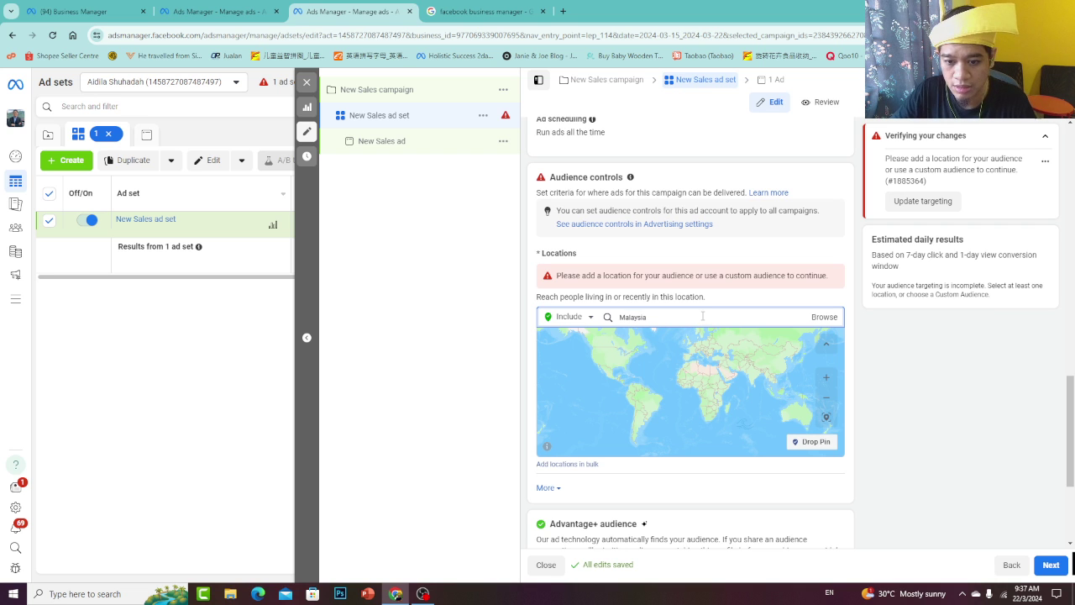
click(651, 340)
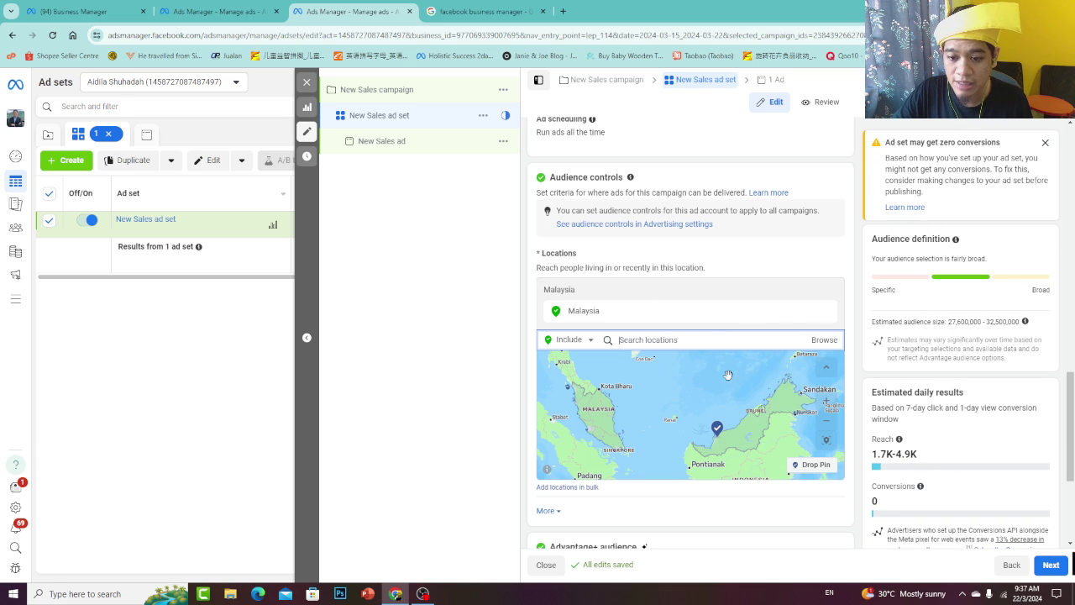
Look closer at Malaysia on the location map and remove the country from the targeted locations
drag(696, 397, 748, 394)
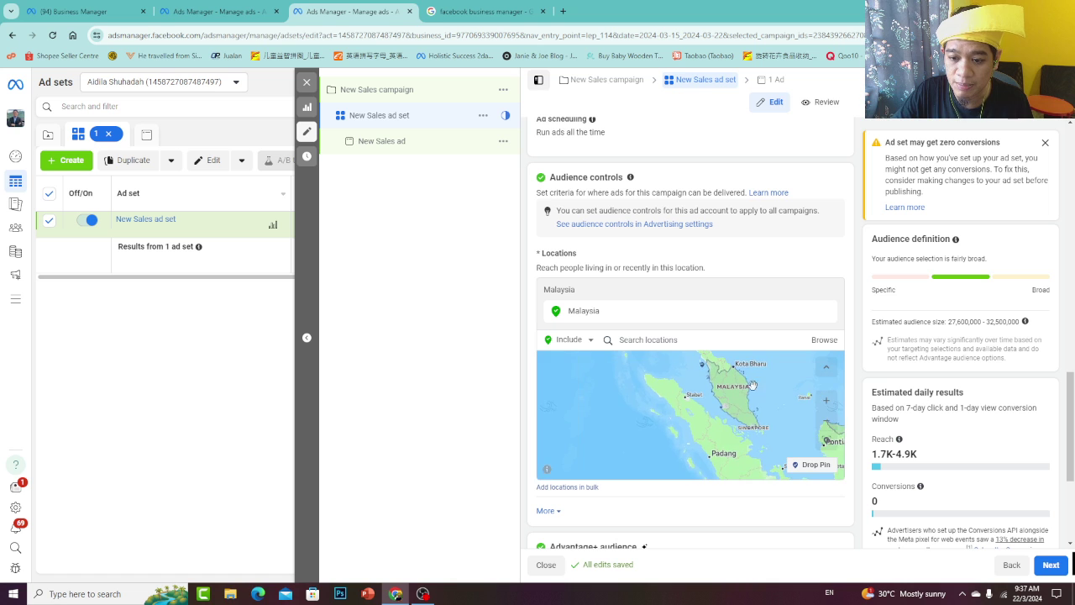
scroll(747, 394, up, 4)
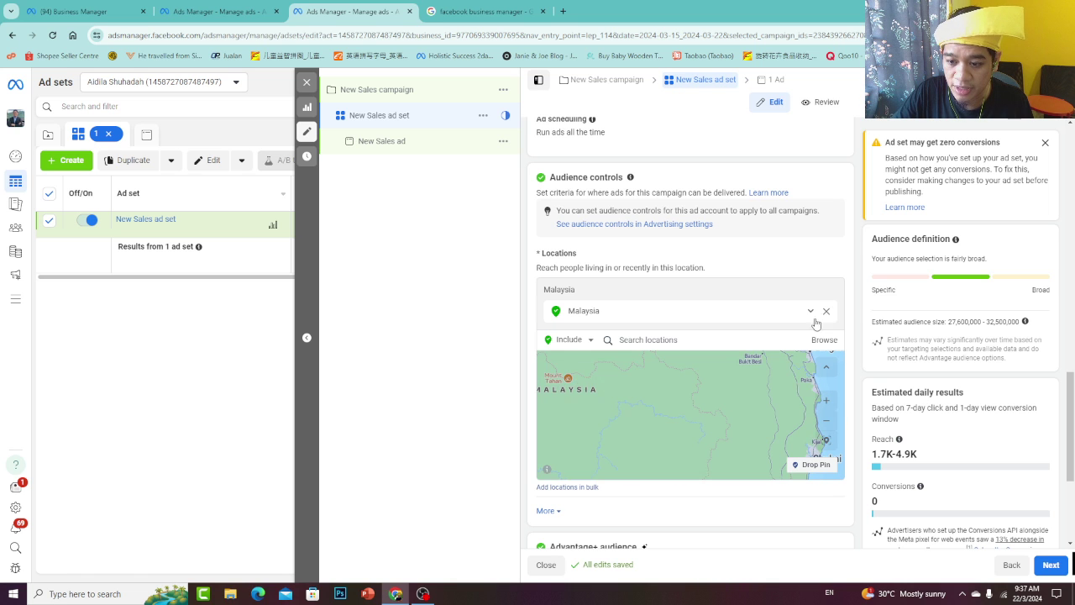
click(826, 313)
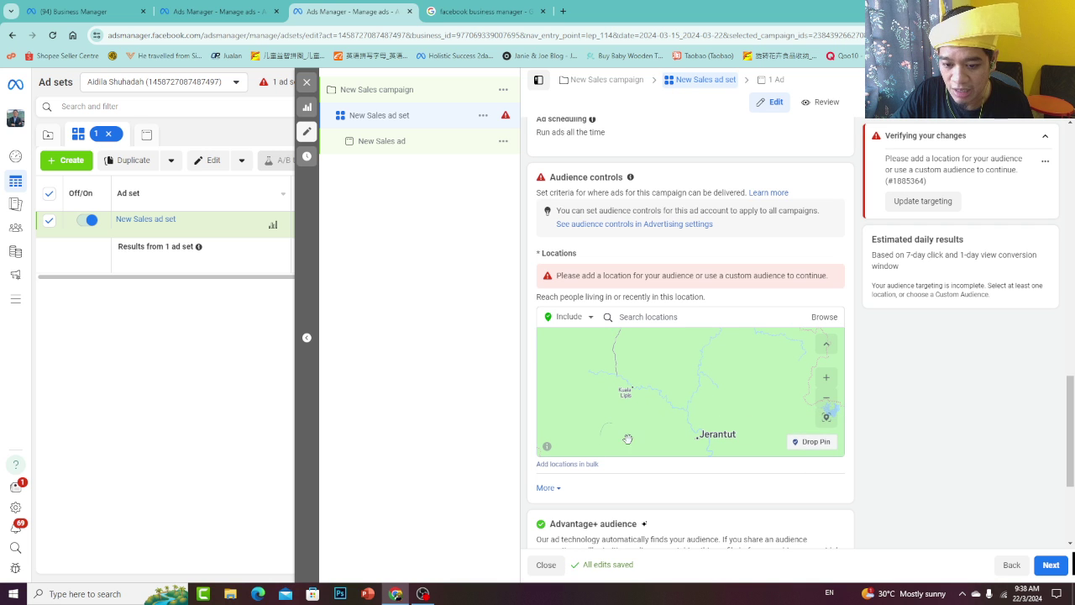
Find Shah Alam on the location map and drop a targeting pin beside Shah Alam terminal
scroll(626, 437, down, 3)
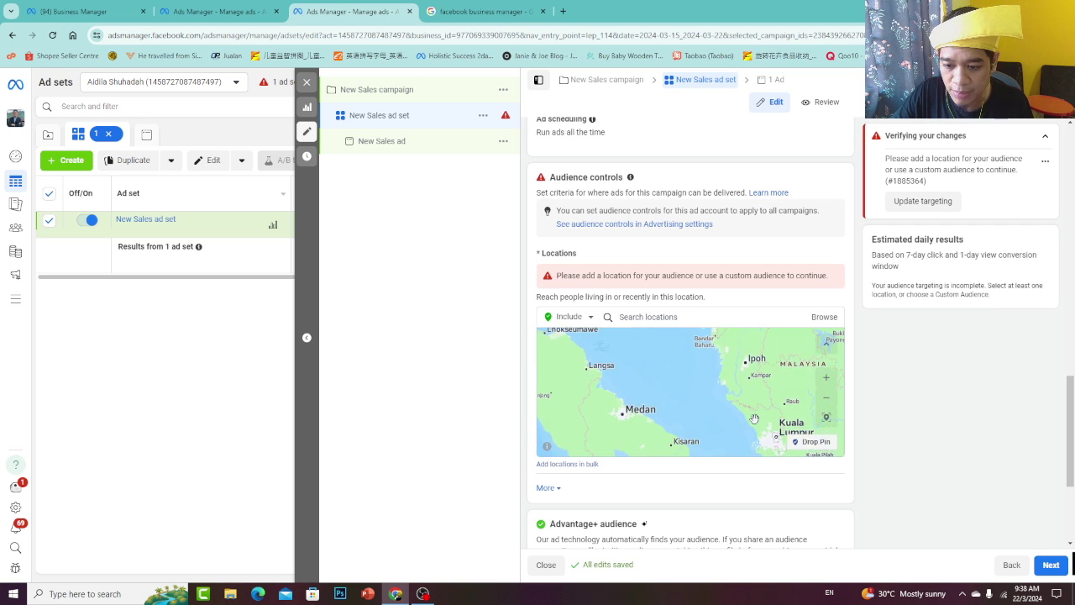
drag(663, 426, 791, 393)
scroll(646, 365, up, 3)
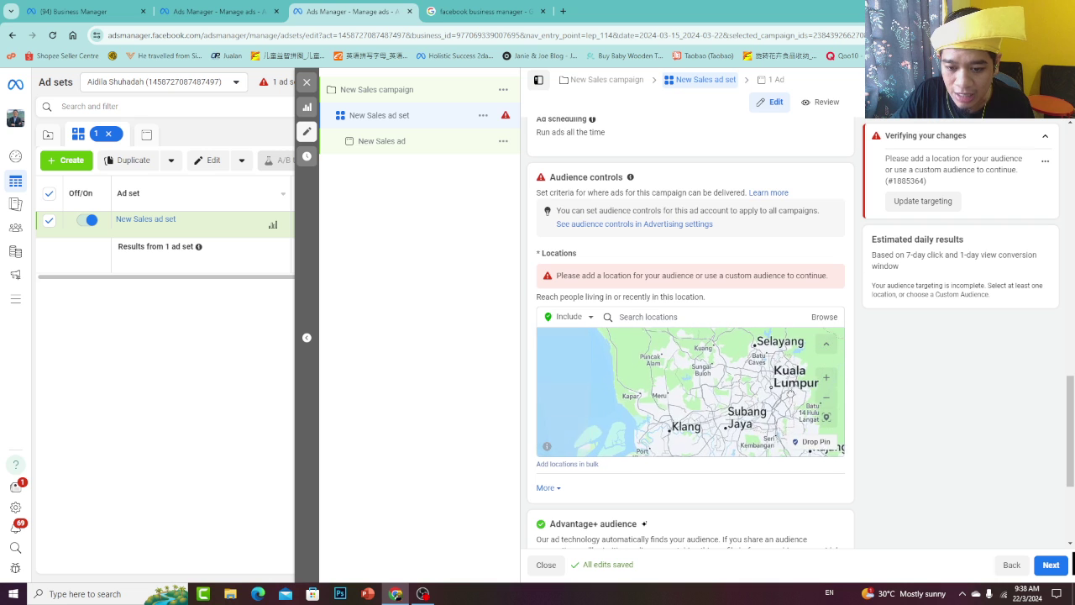
drag(705, 415, 728, 432)
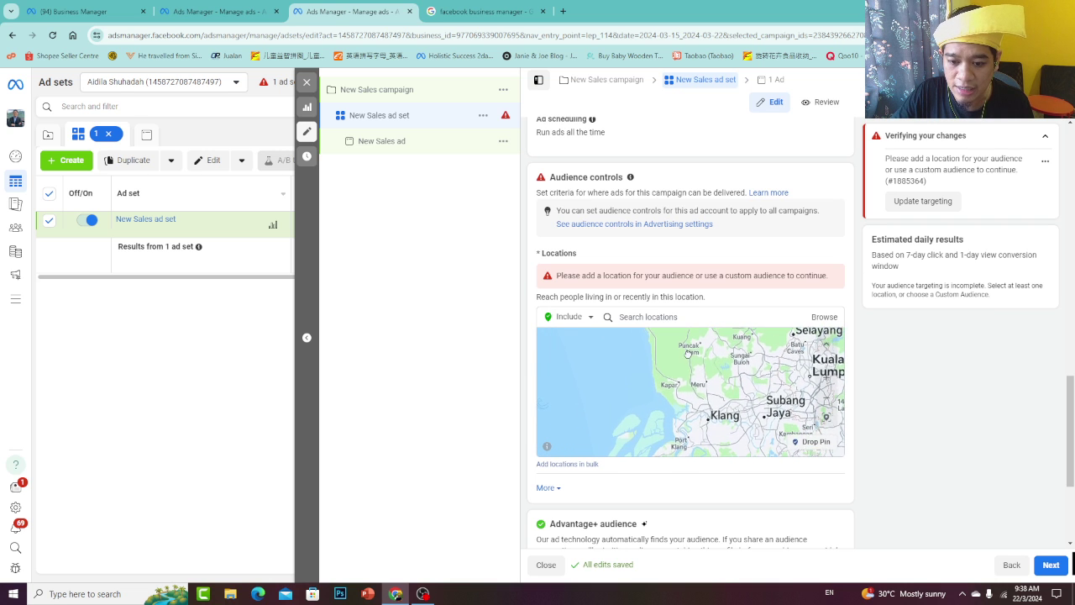
drag(696, 382, 667, 352)
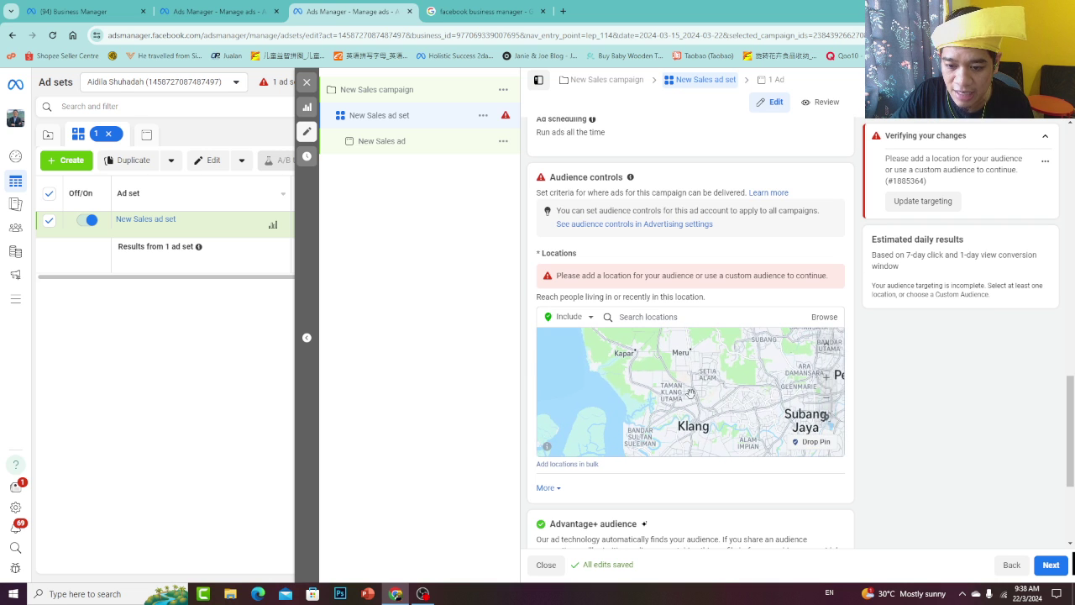
scroll(693, 392, up, 2)
scroll(693, 393, up, 3)
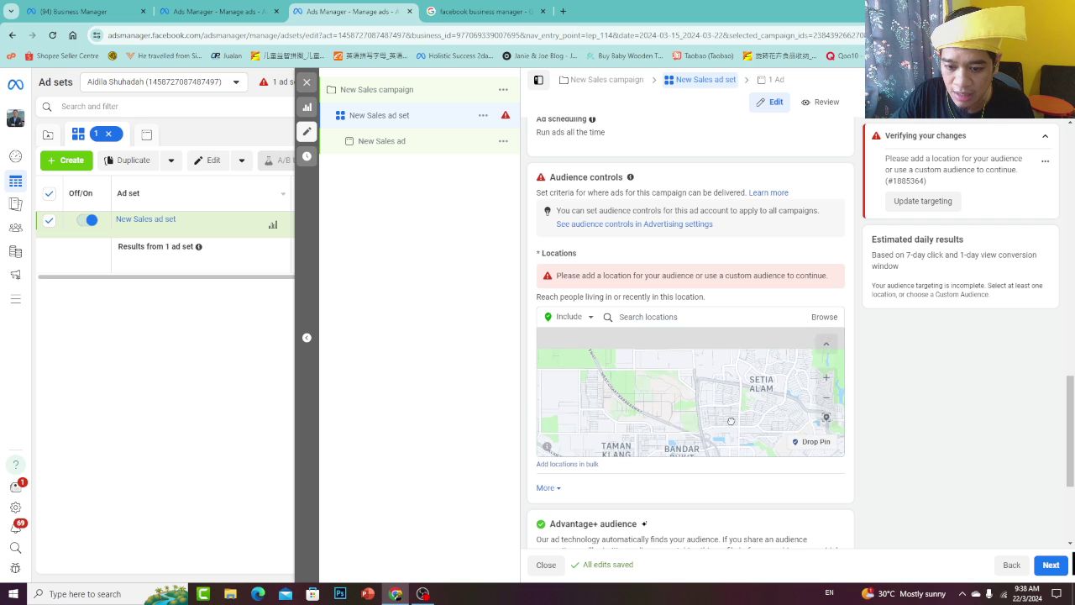
scroll(722, 398, down, 2)
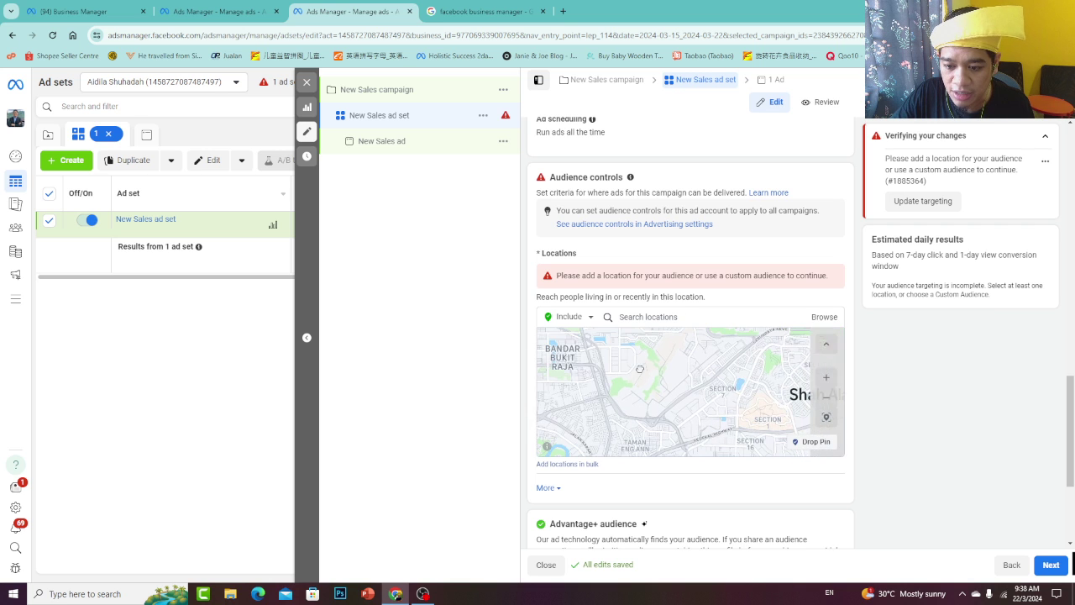
drag(766, 366, 640, 360)
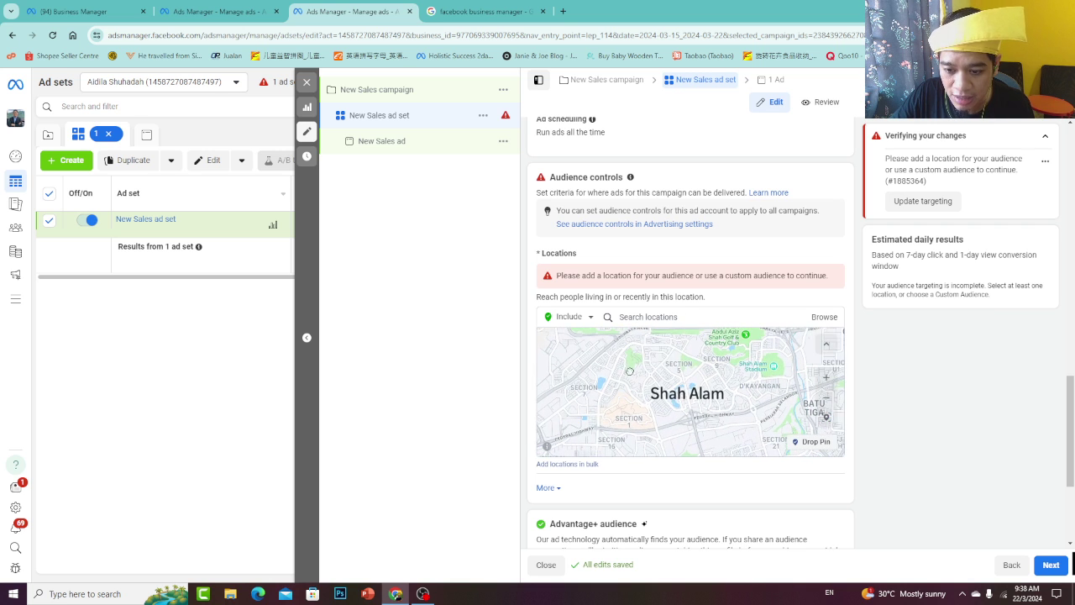
scroll(776, 366, up, 4)
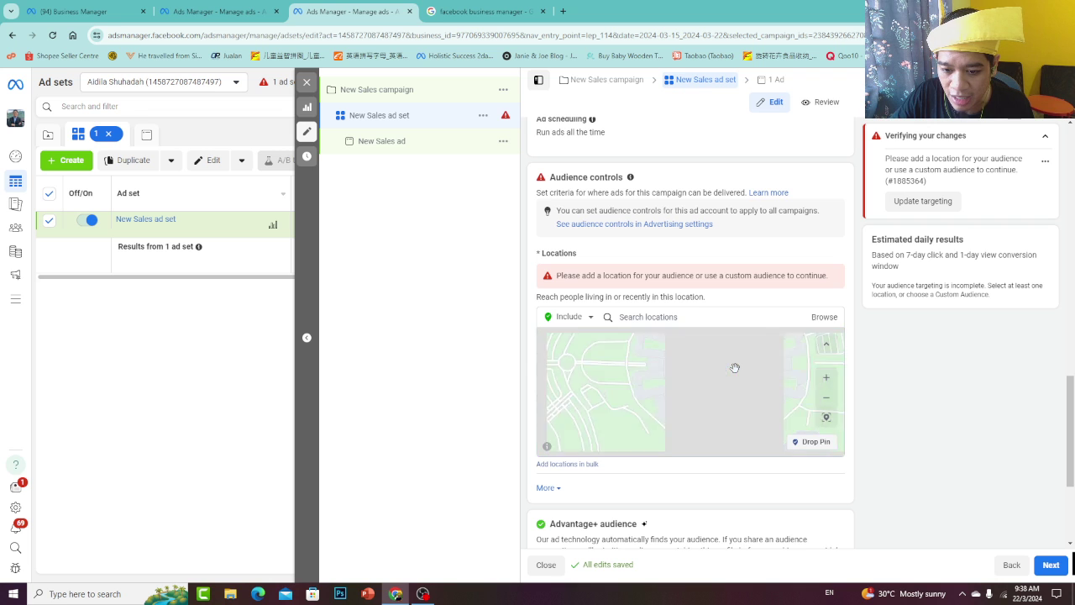
drag(720, 360, 710, 429)
scroll(723, 398, up, 3)
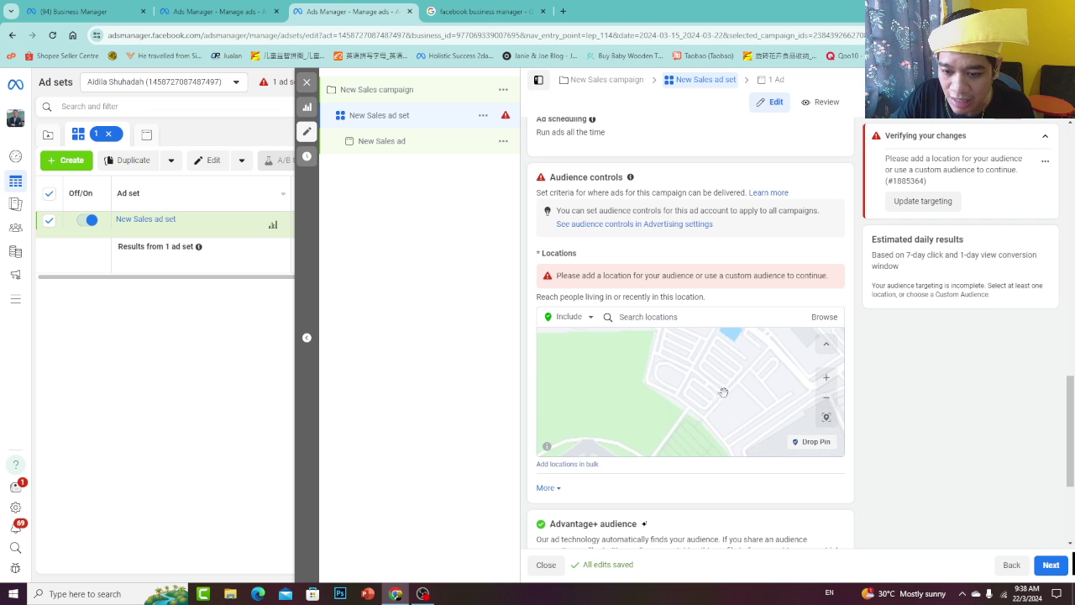
click(812, 445)
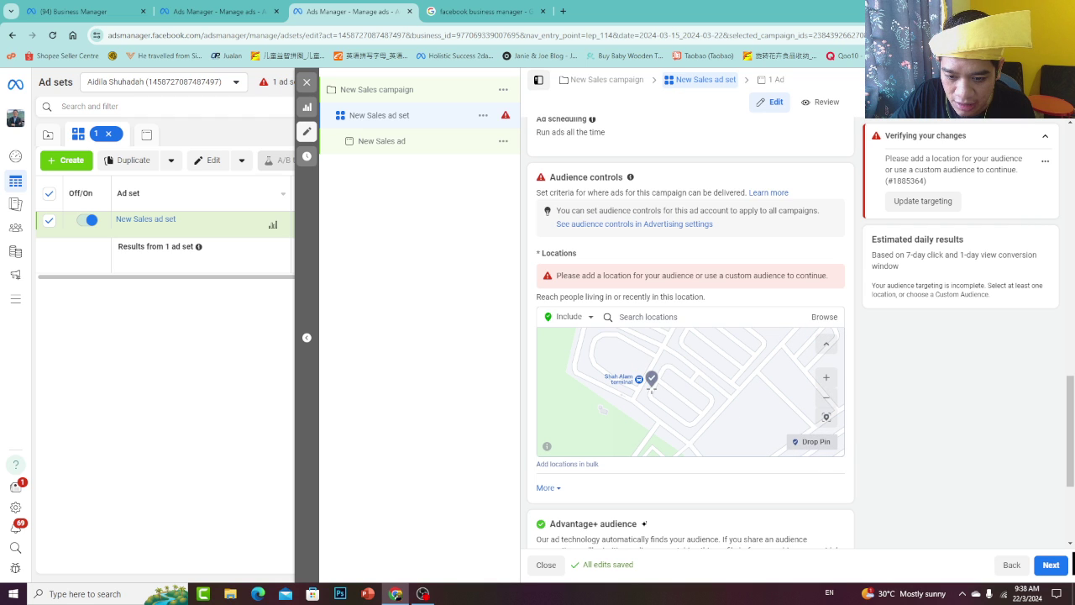
click(655, 389)
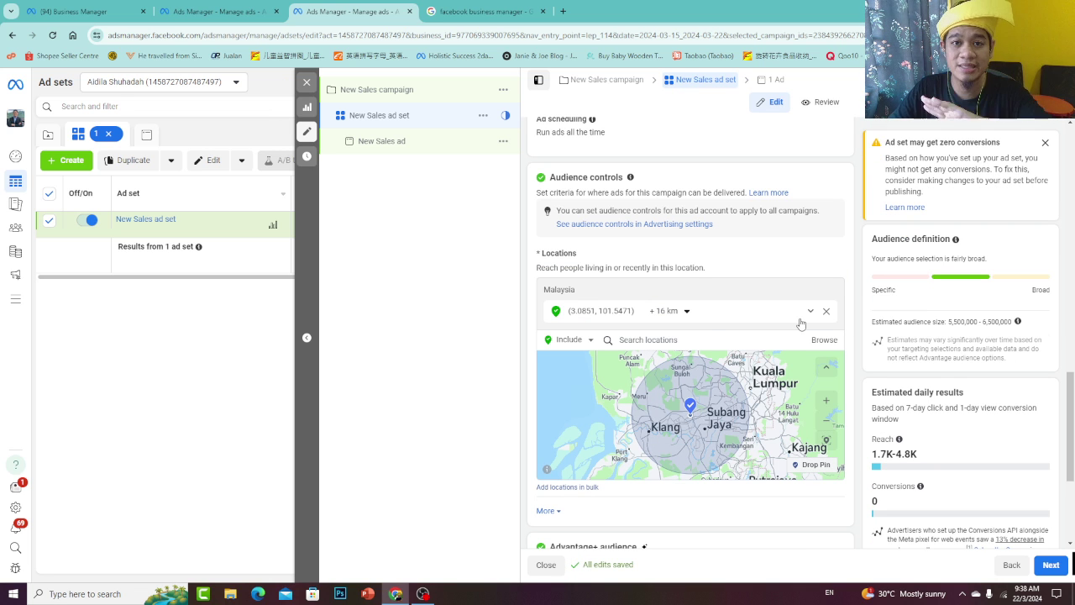
Set the dropped pin's targeting radius to 10 km
click(686, 312)
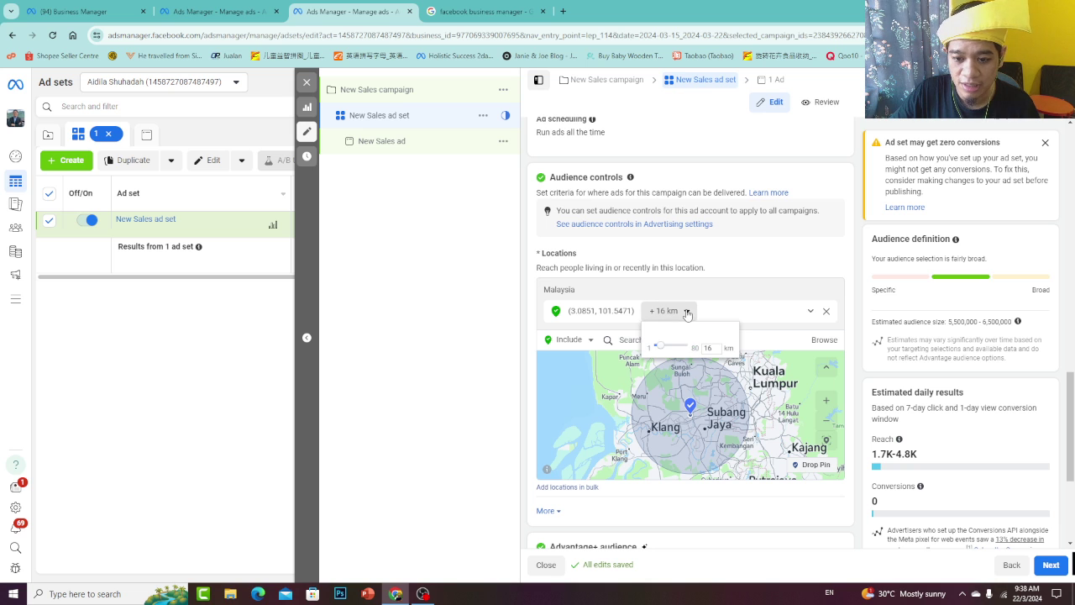
double_click(708, 347)
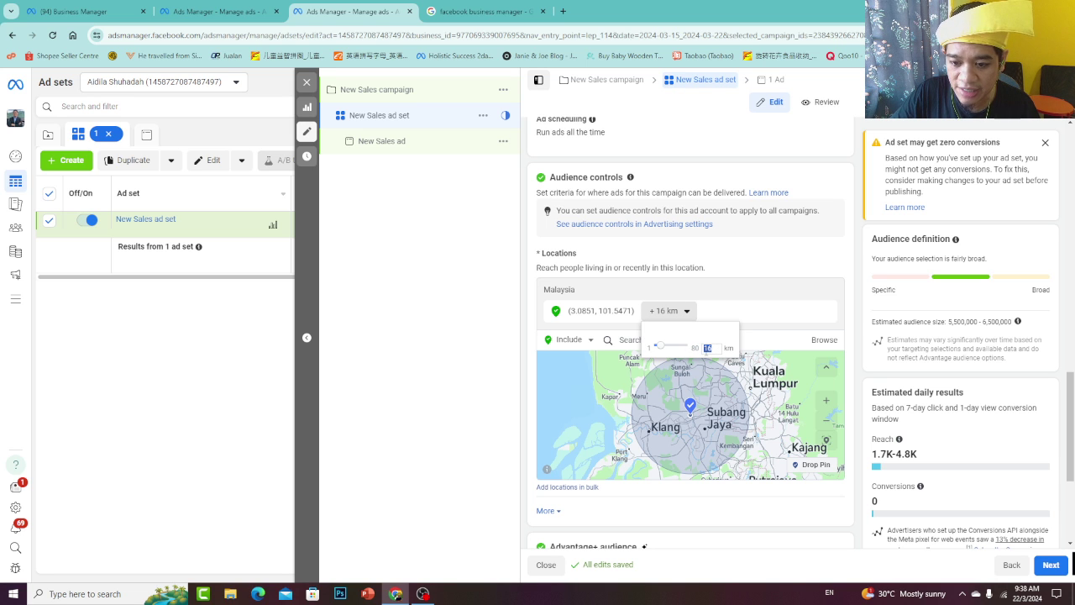
text(10)
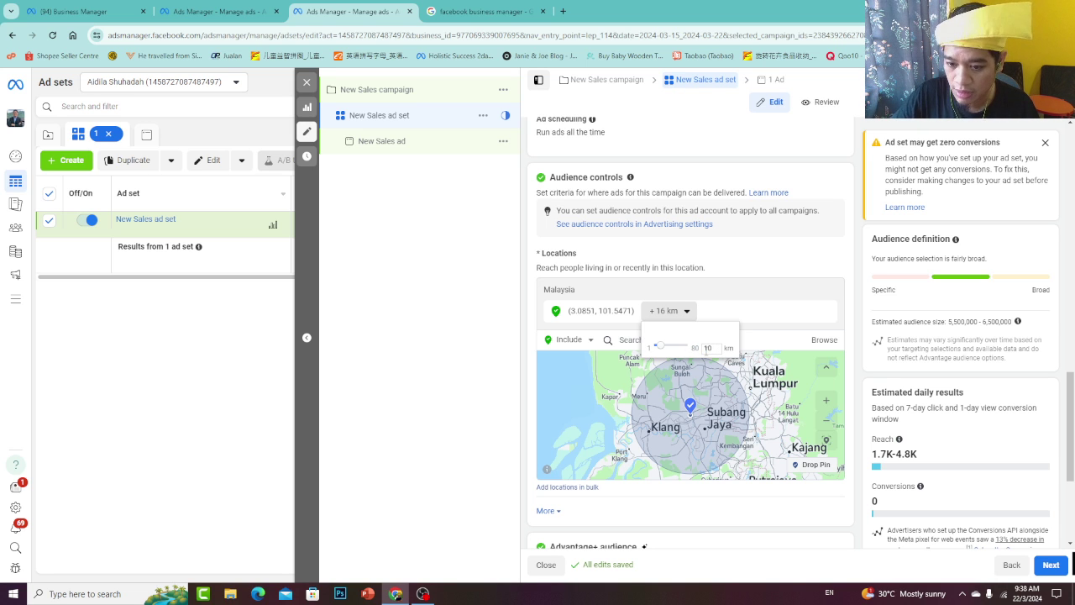
key(Return)
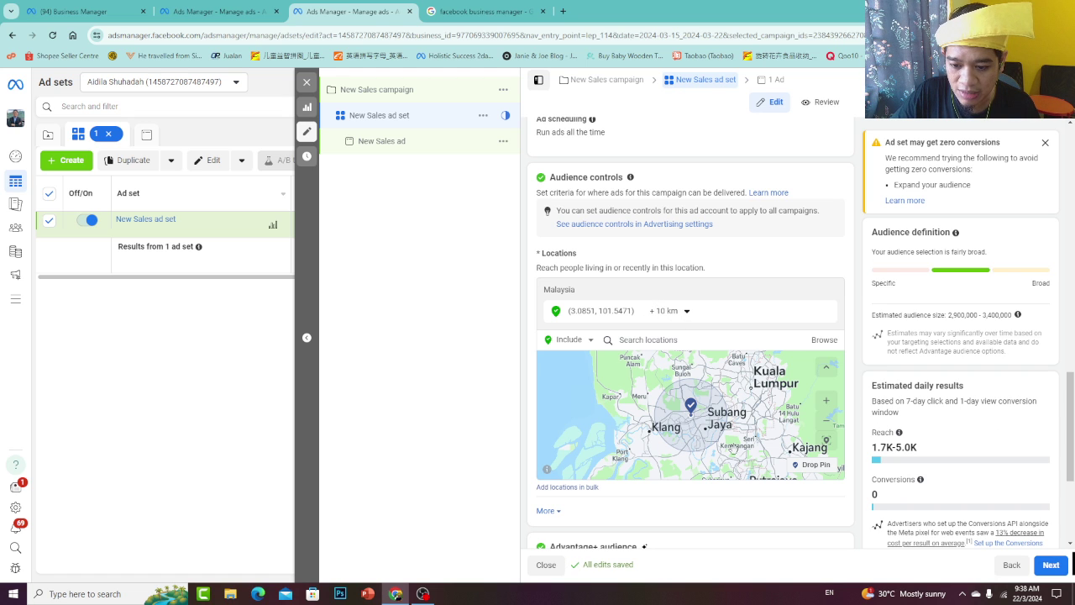
Set the Shah Alam pin's radius to 15 km and inspect the covered area on the map
click(687, 311)
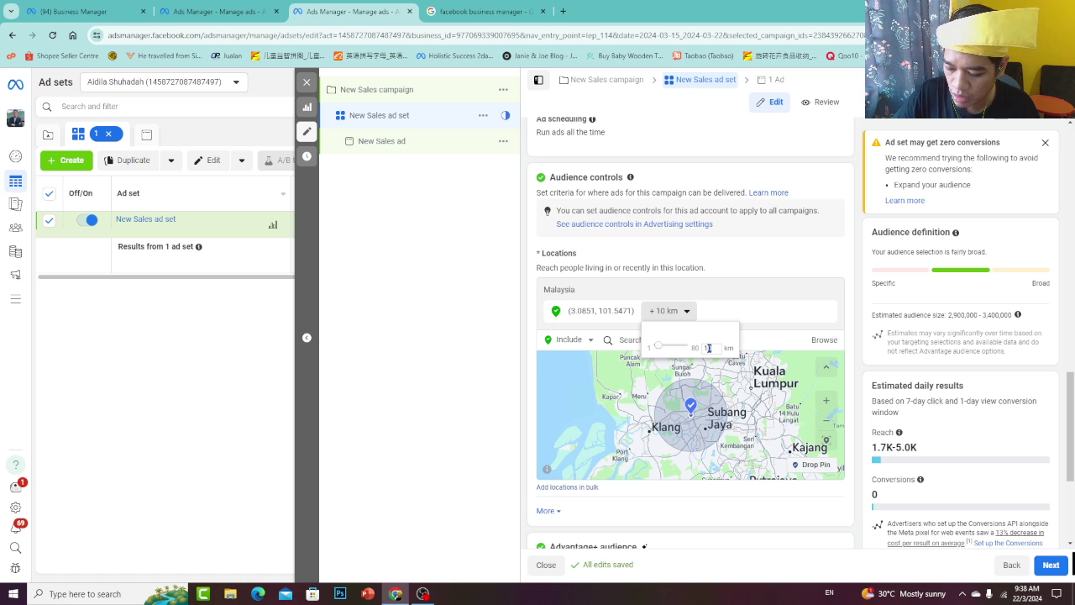
key(Return)
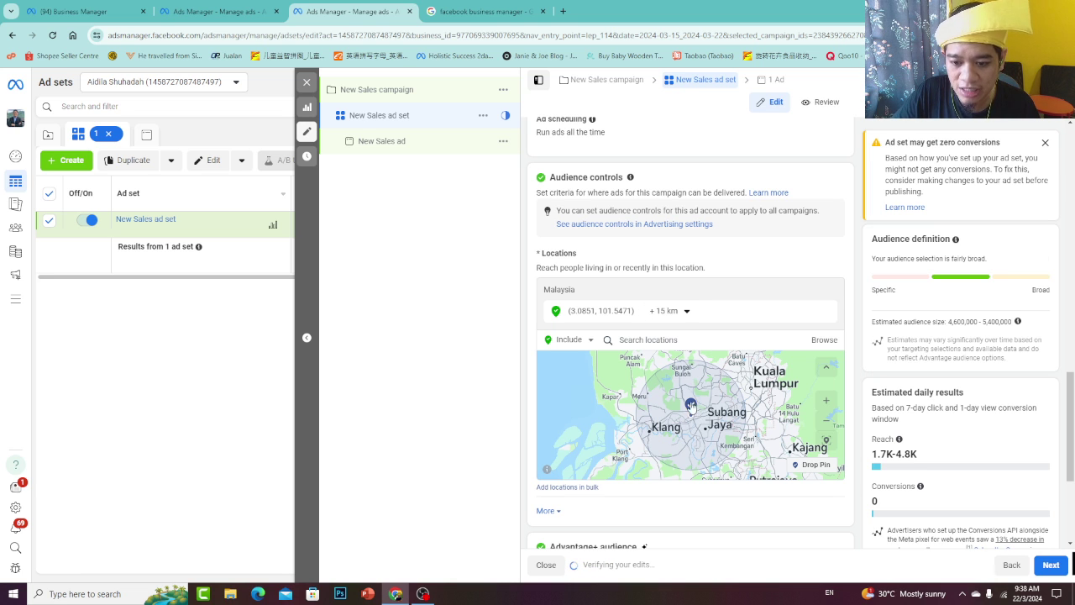
scroll(703, 424, up, 1)
scroll(703, 424, down, 2)
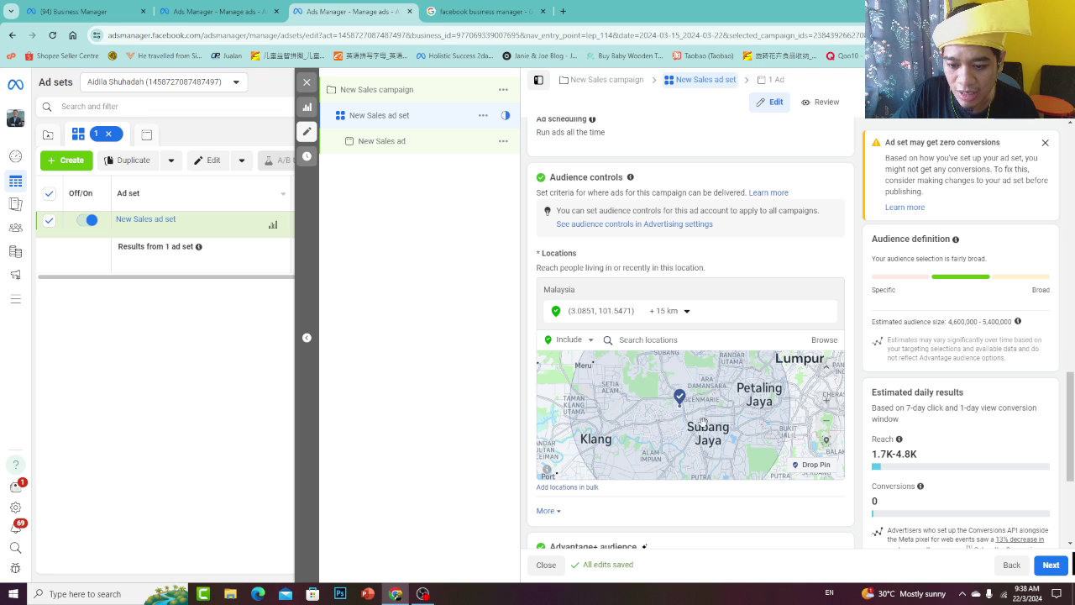
scroll(734, 414, up, 1)
scroll(782, 427, up, 1)
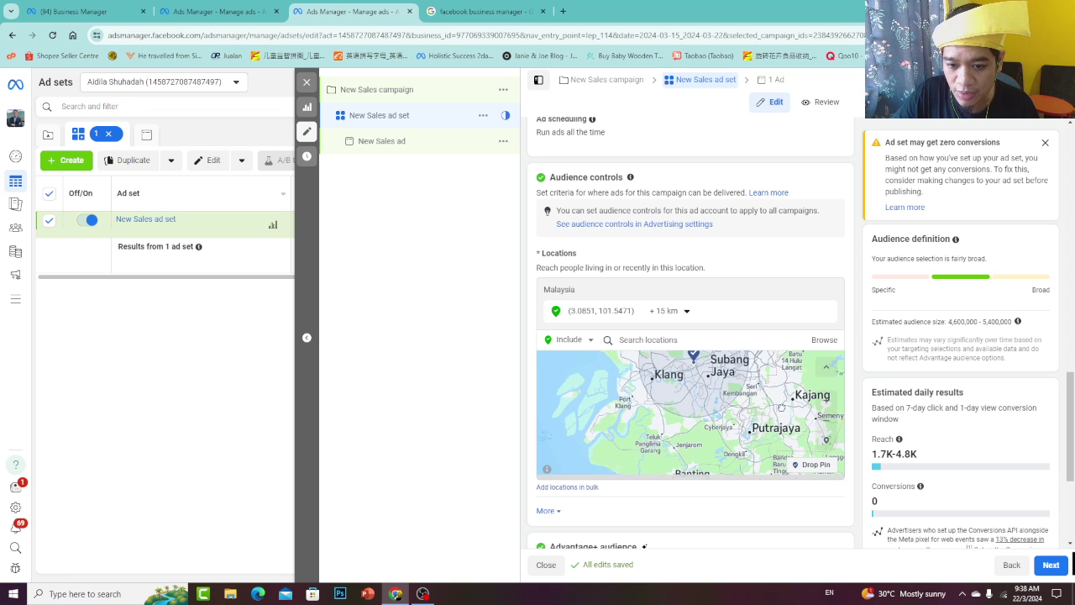
scroll(726, 401, up, 2)
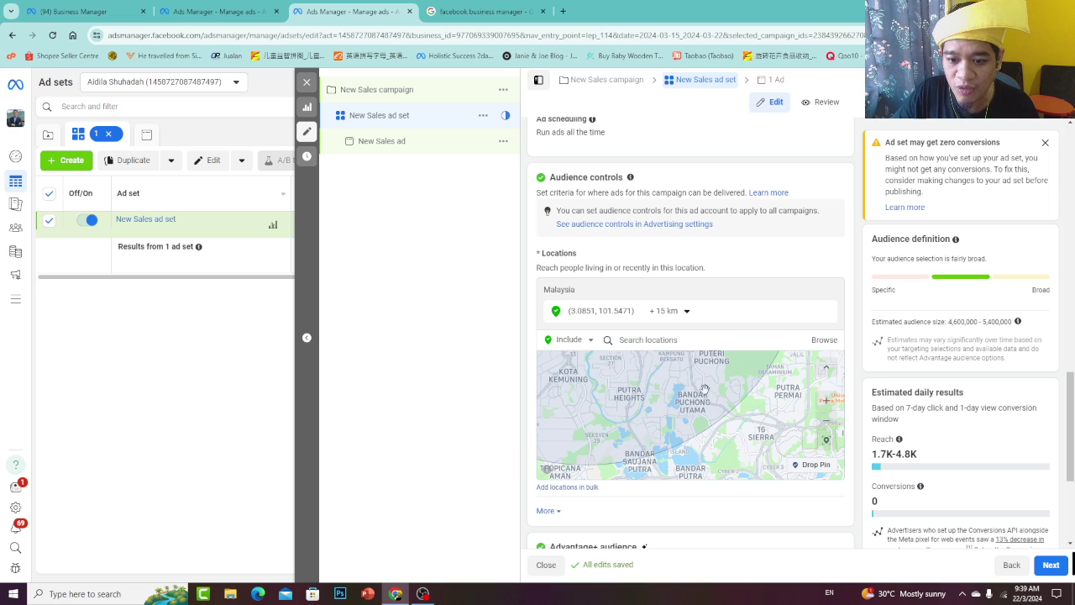
Reduce the Shah Alam pin's targeting radius to 8 km
click(685, 312)
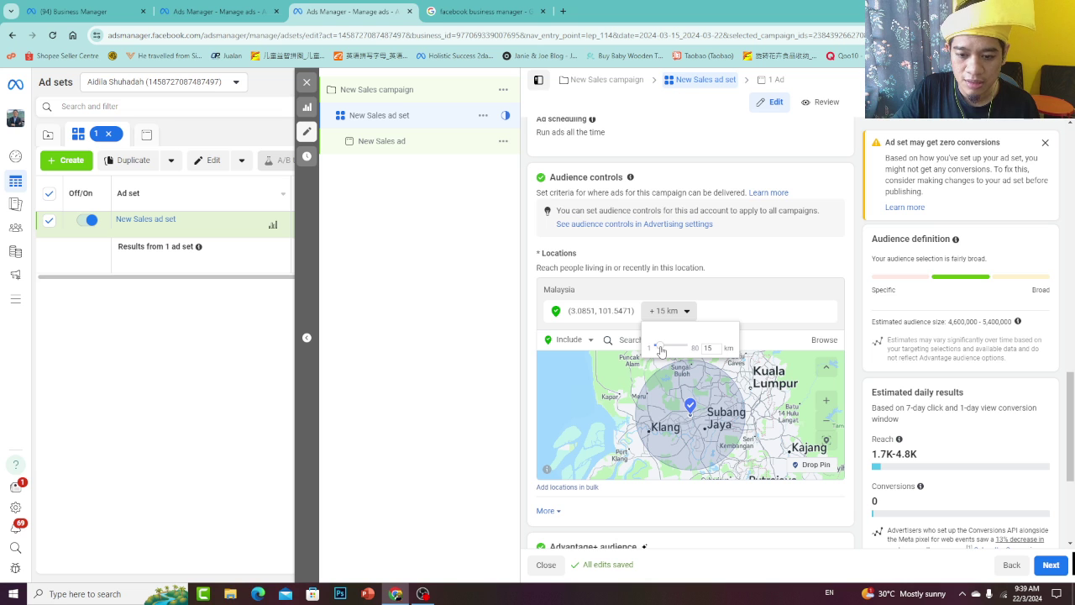
drag(661, 352, 657, 351)
click(717, 415)
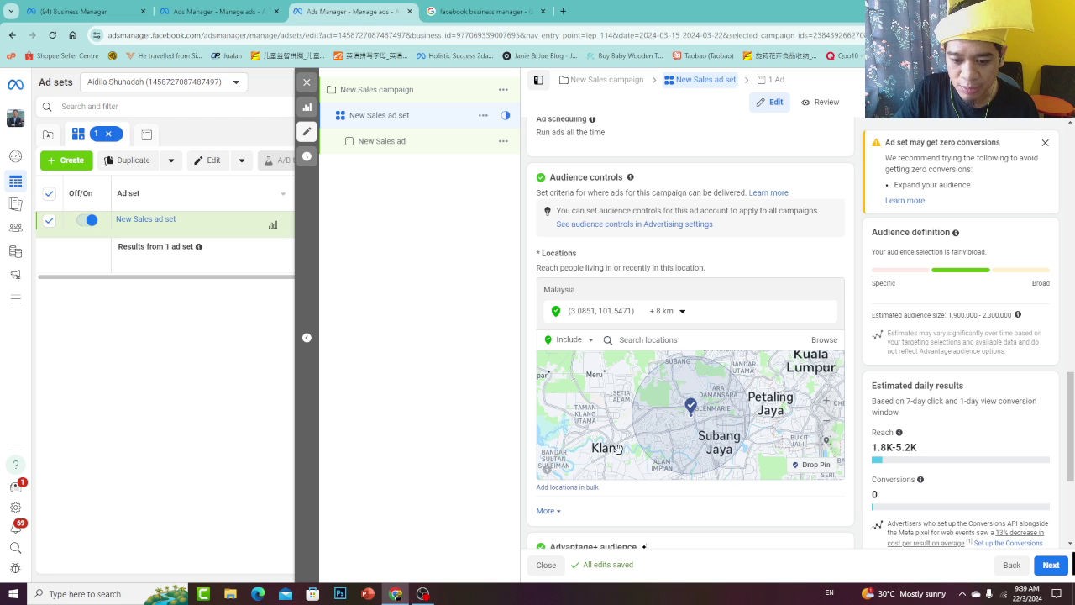
Set the Shah Alam pin's radius to 10 km and check its coverage around Klang and Subang Jaya
click(678, 310)
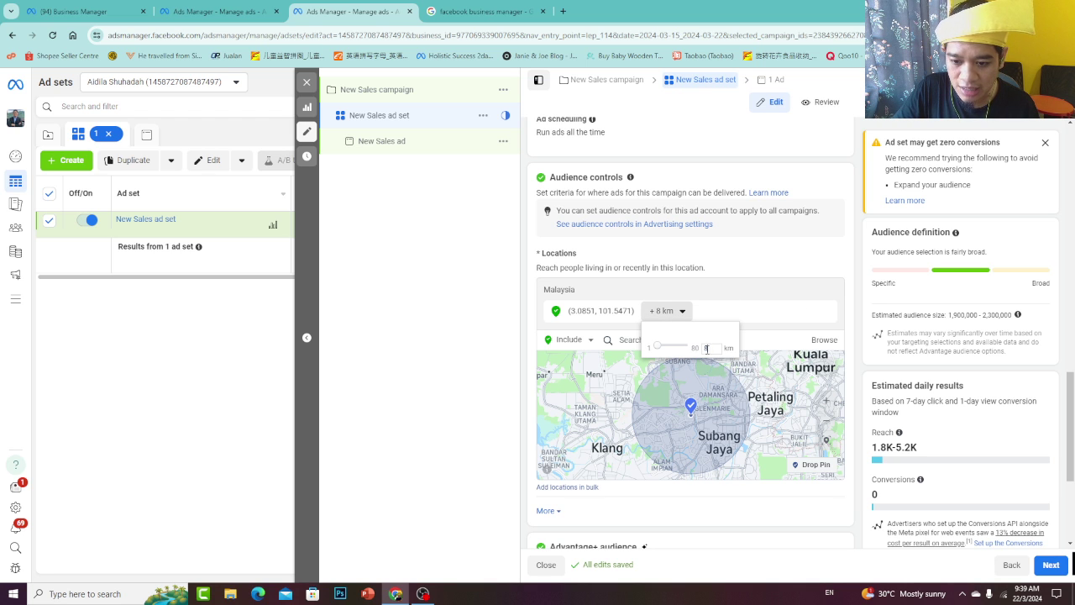
text(10)
key(Return)
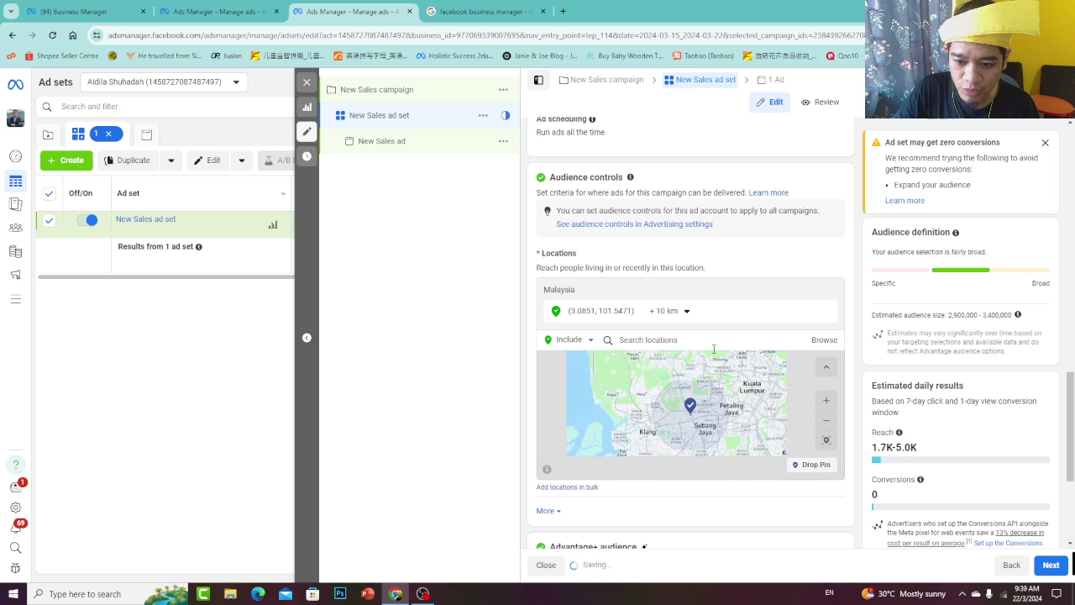
scroll(654, 426, up, 3)
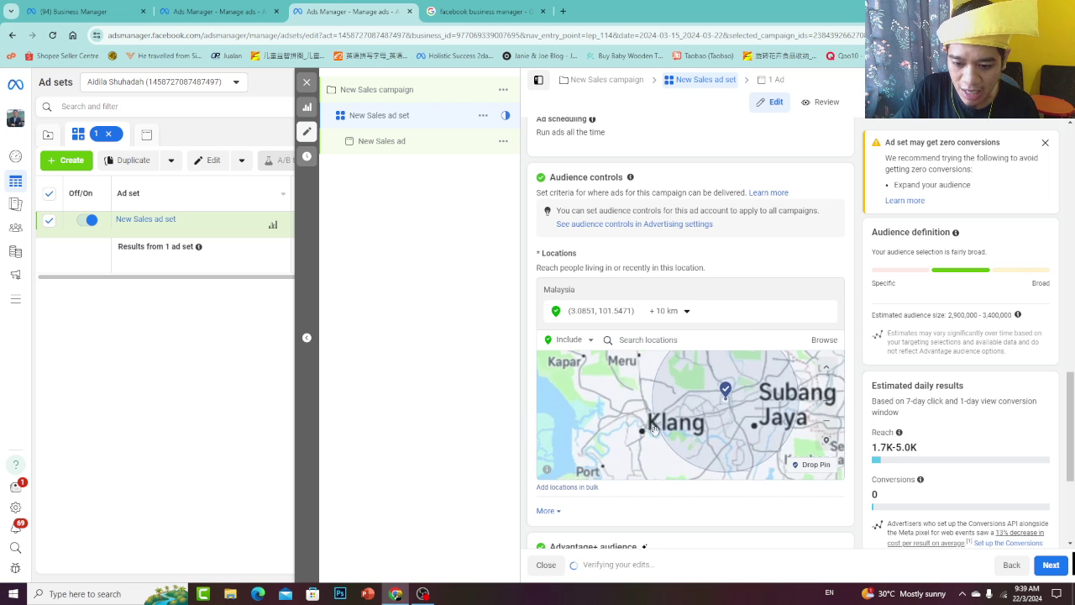
Remove the 10 km dropped pin from the ad set's locations and target the whole country of Malaysia instead
click(687, 311)
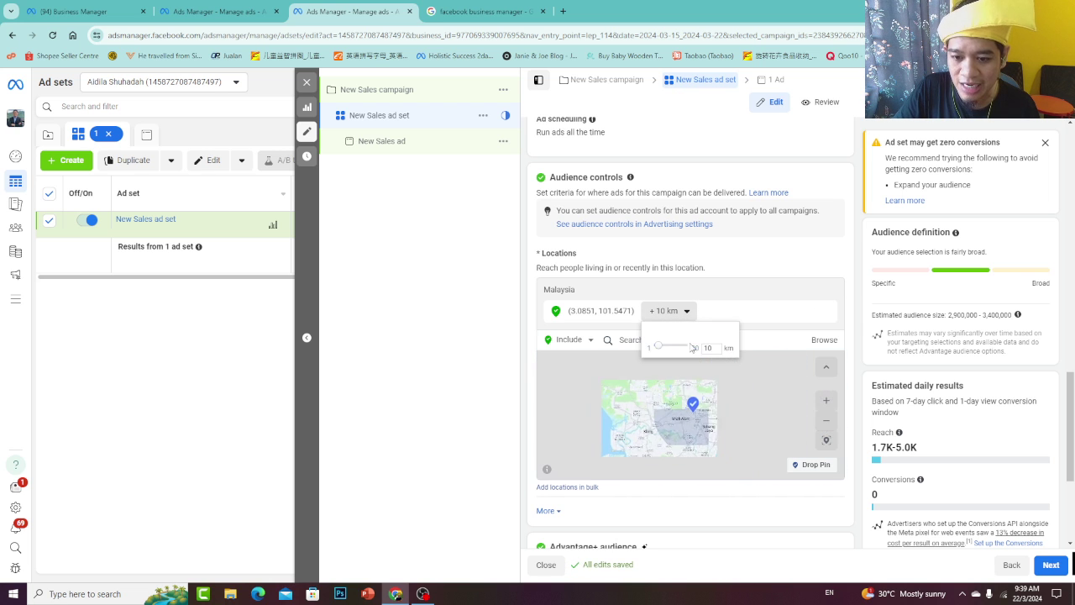
click(846, 323)
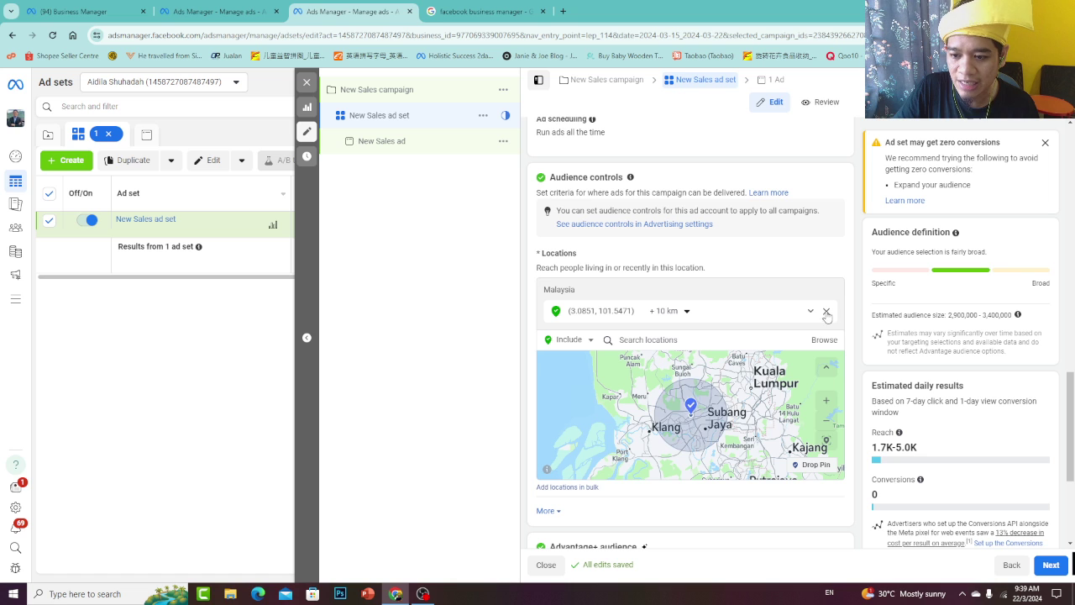
click(828, 311)
click(641, 322)
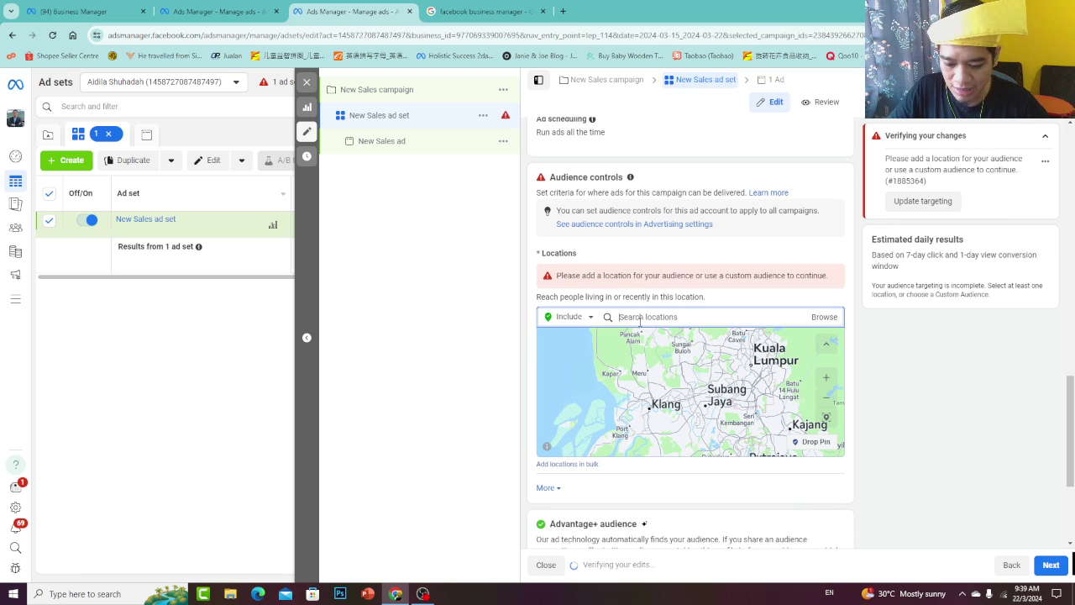
text(Mala)
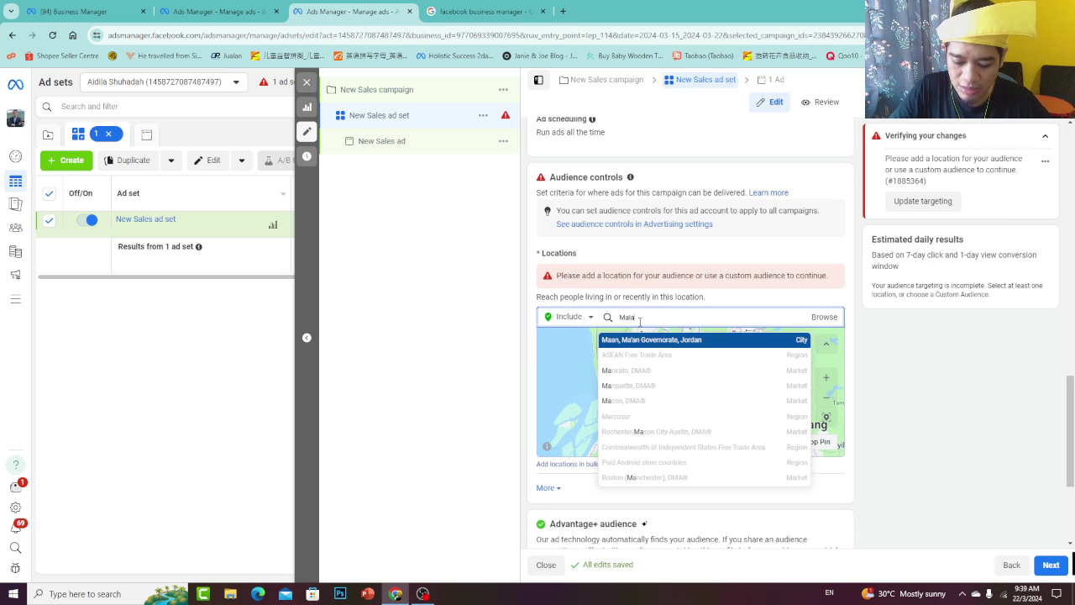
text(ysia)
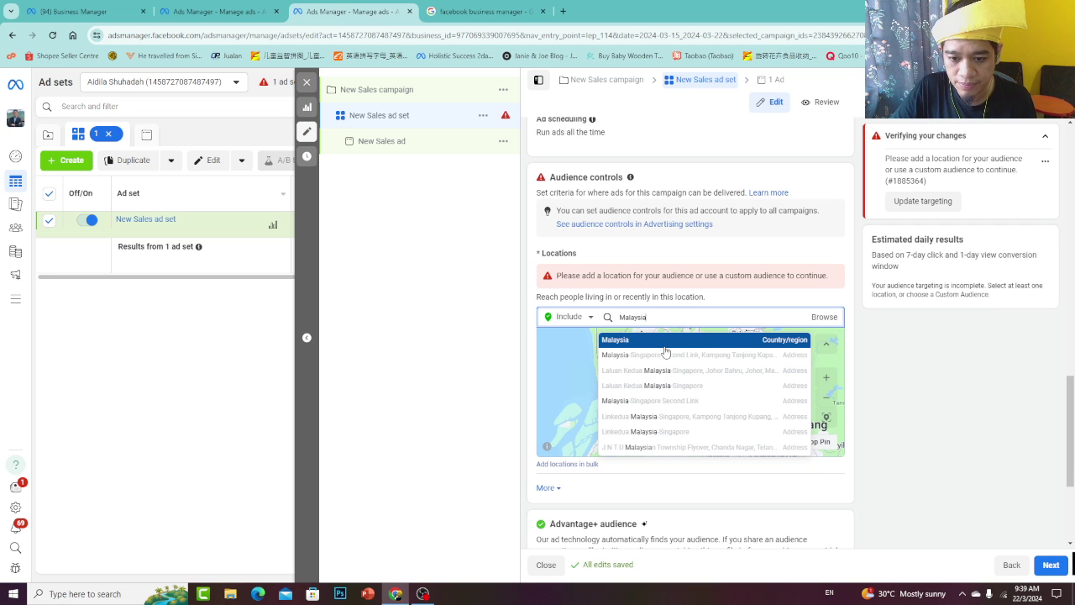
click(664, 346)
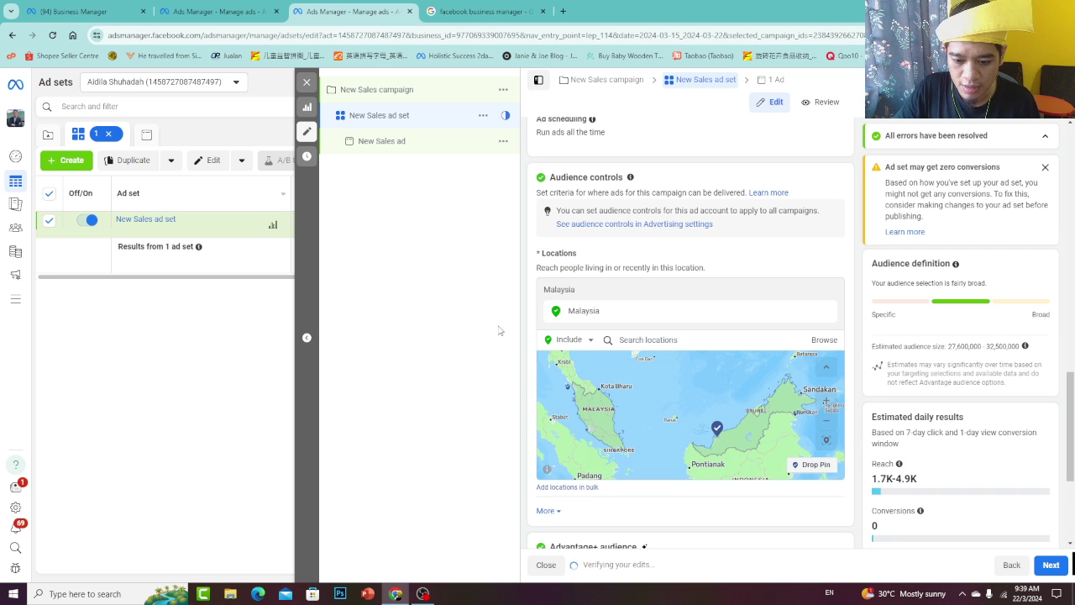
Switch the ad set from Advantage+ audience to the original audience options
scroll(565, 349, down, 3)
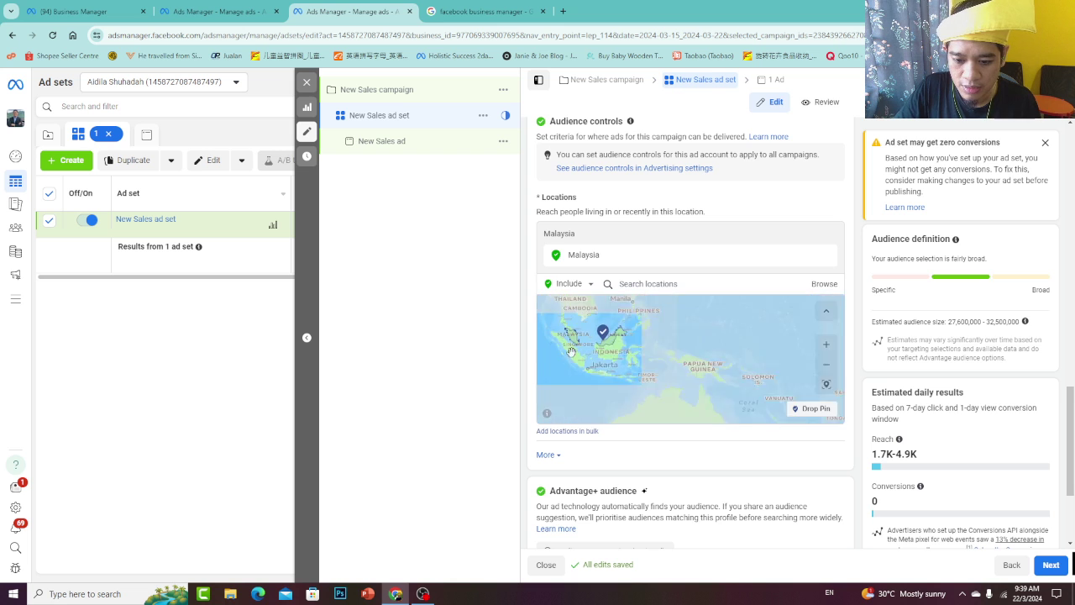
scroll(570, 351, down, 2)
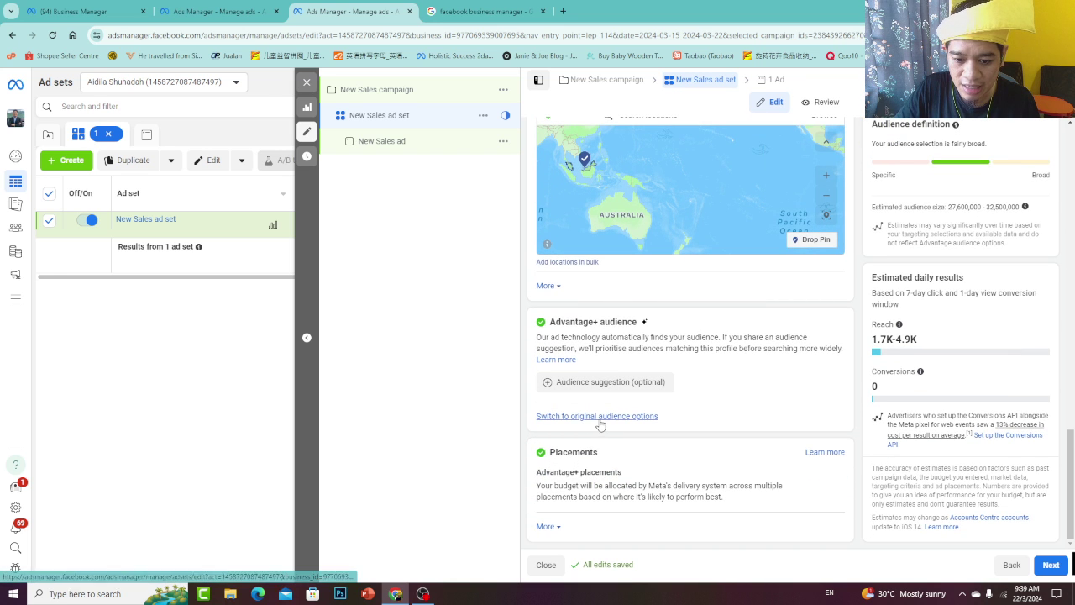
click(599, 417)
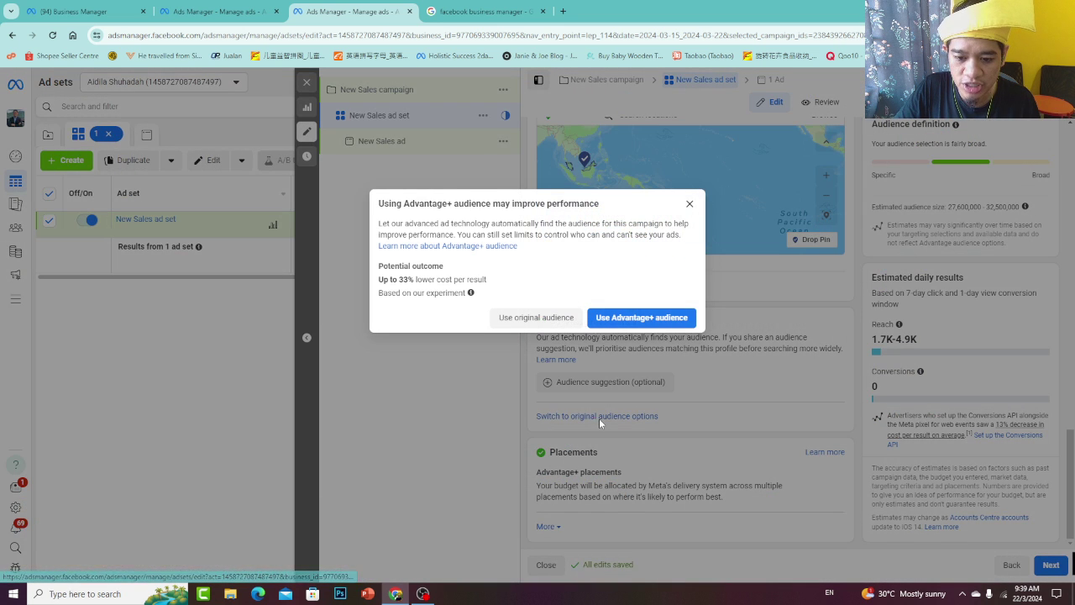
click(524, 322)
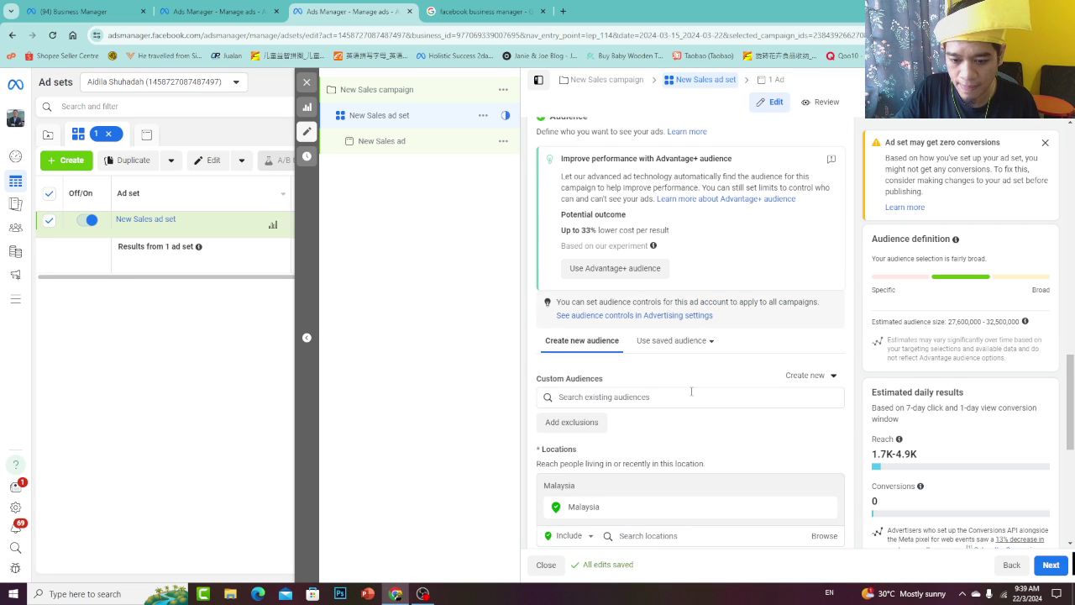
Open the audience's age range for editing and set the minimum age to 45
scroll(692, 391, down, 3)
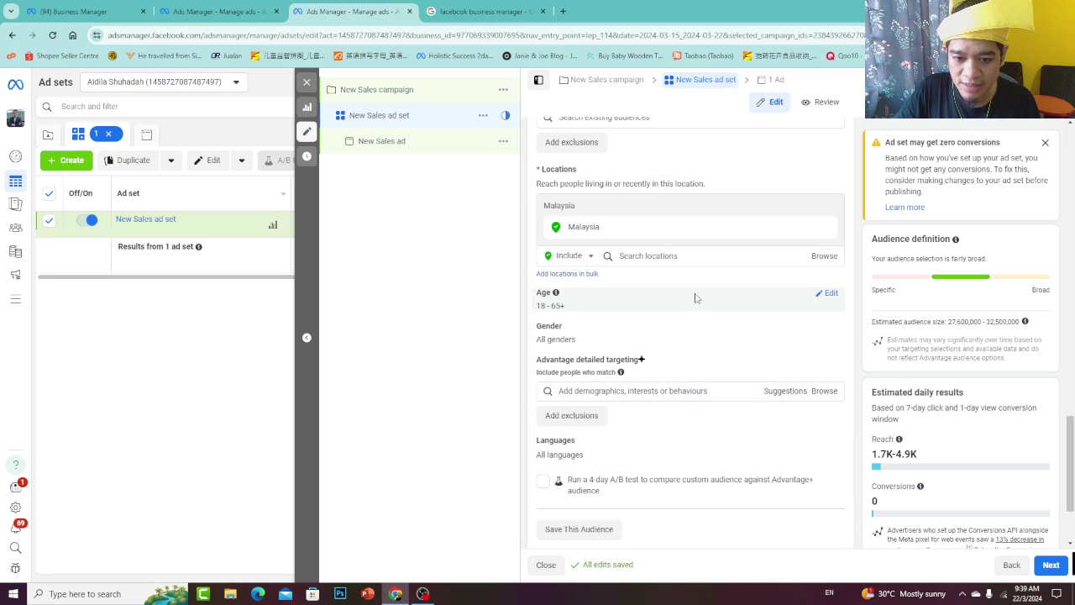
click(831, 294)
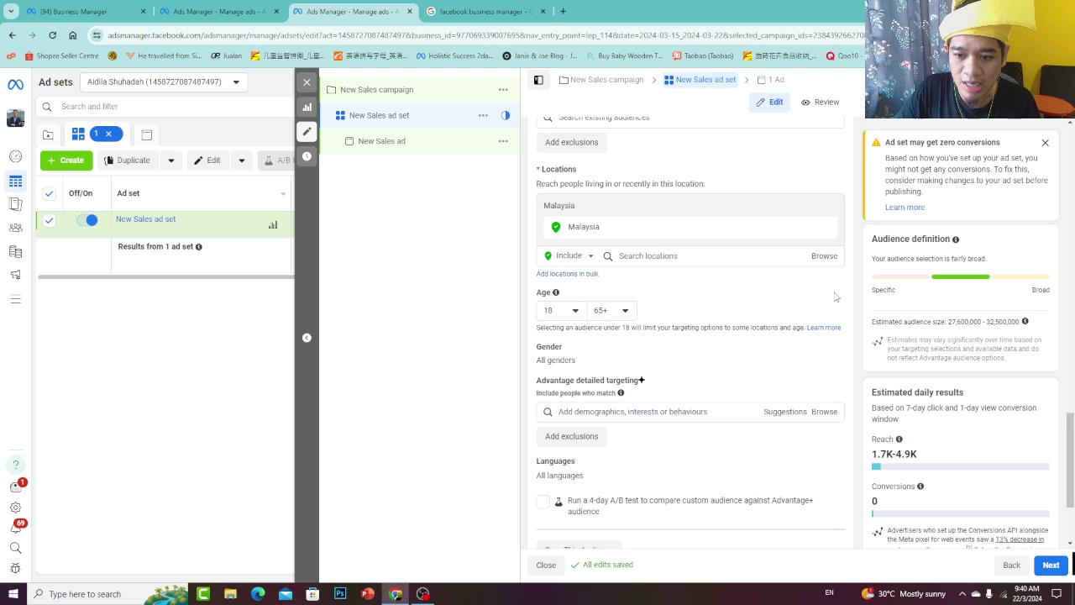
click(572, 311)
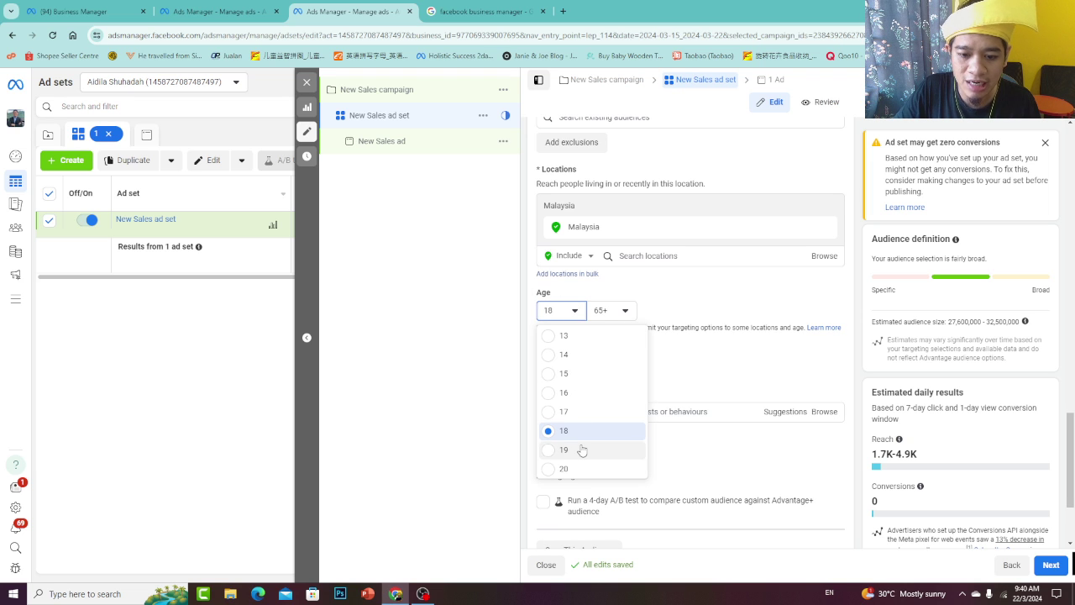
scroll(578, 434, down, 6)
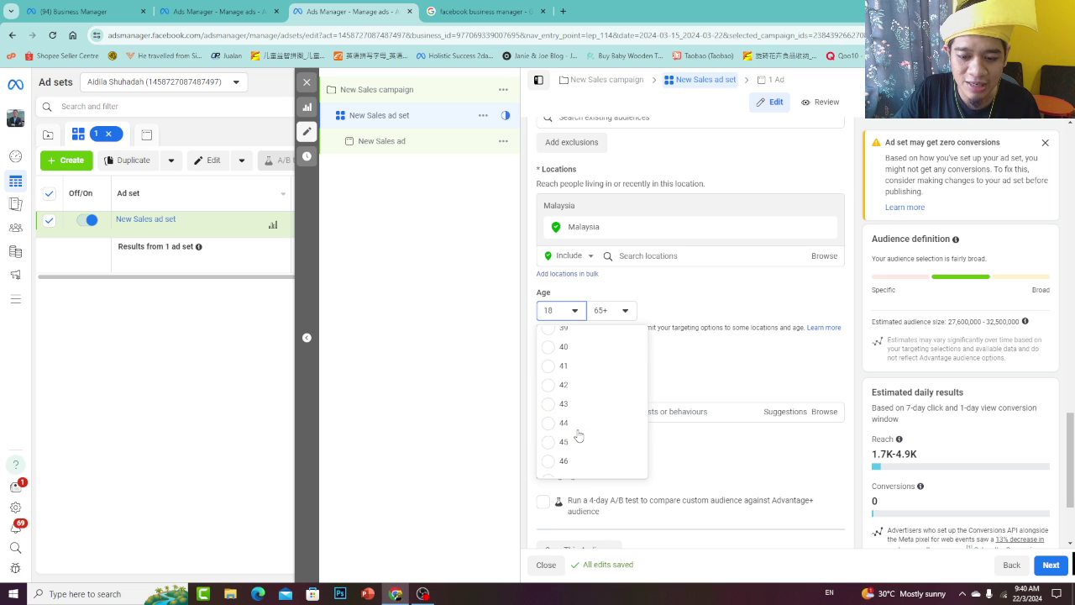
click(576, 440)
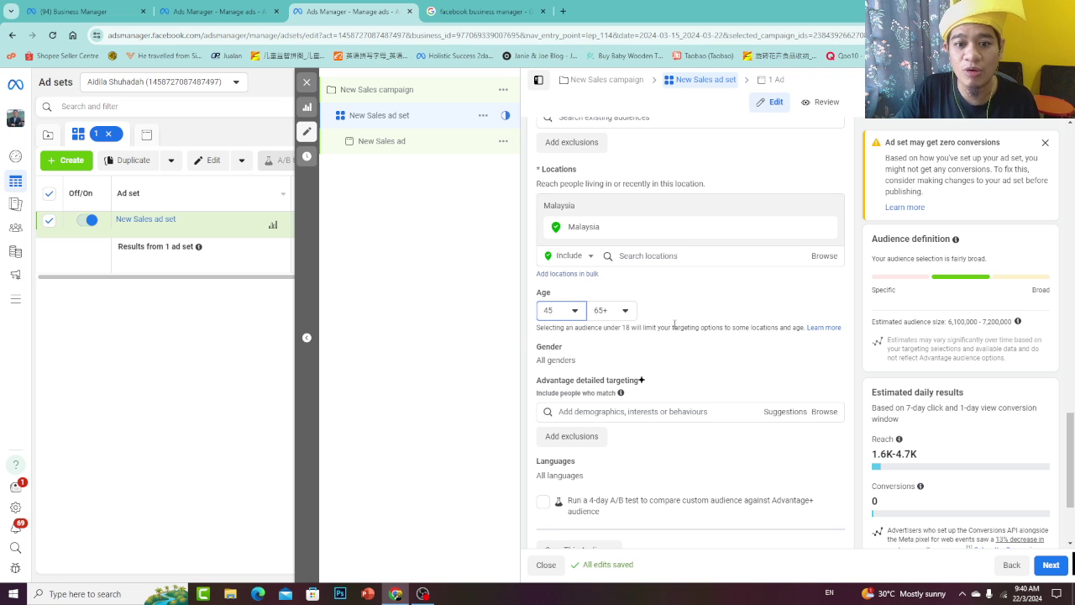
click(566, 314)
click(684, 307)
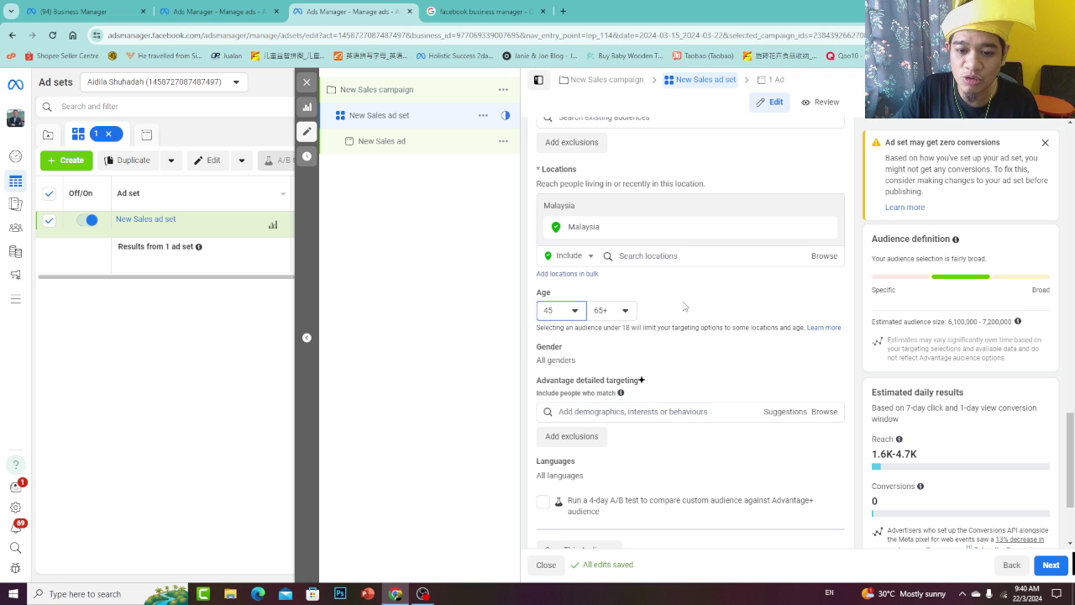
click(565, 316)
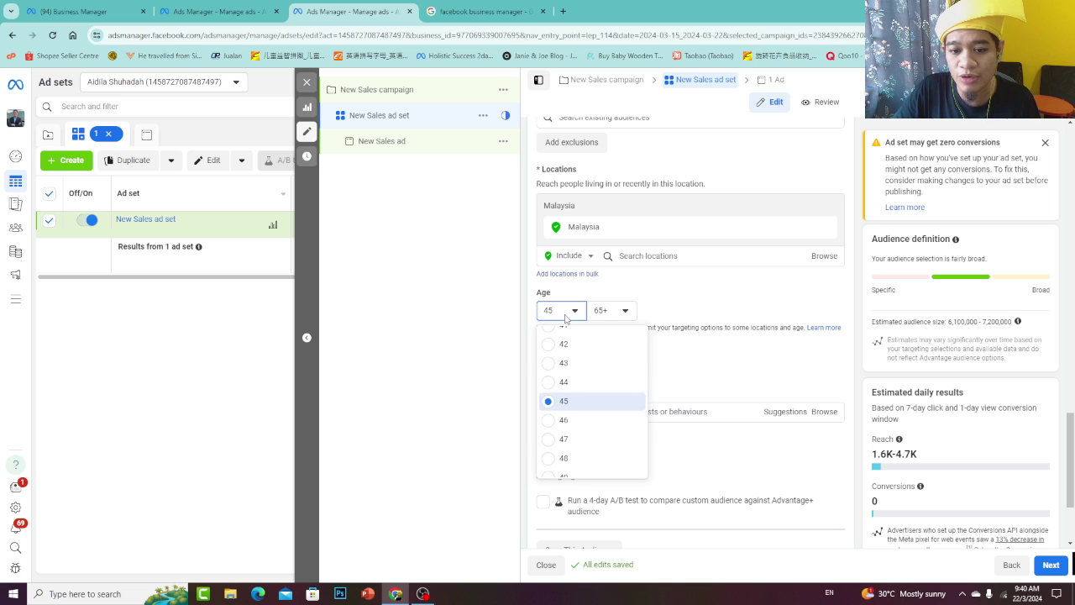
scroll(594, 370, up, 5)
scroll(595, 369, up, 3)
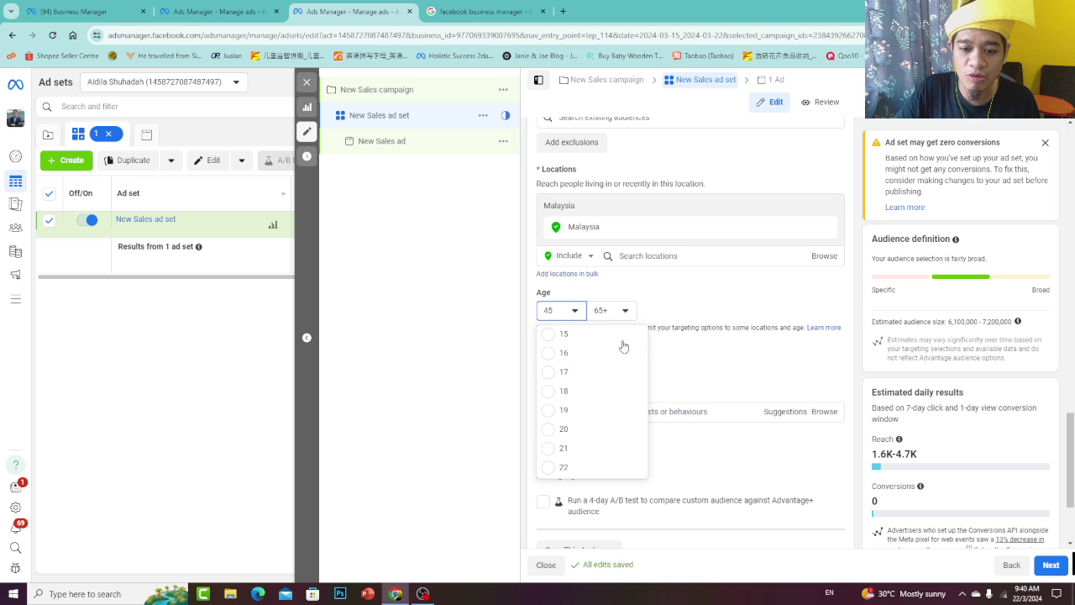
click(691, 295)
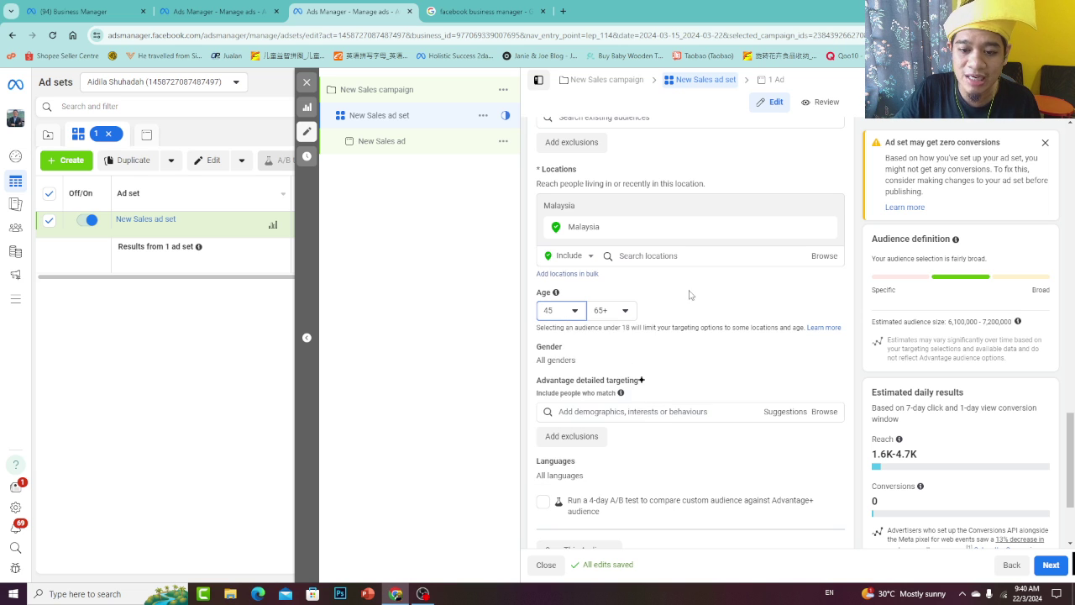
Set the audience's age range to 25–35
click(577, 312)
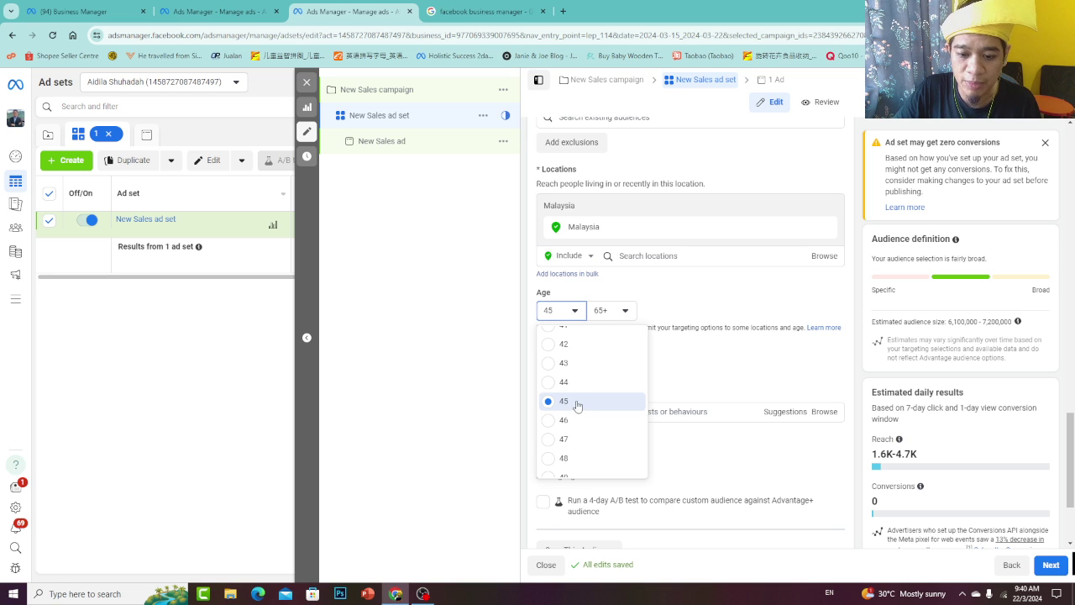
scroll(610, 444, up, 5)
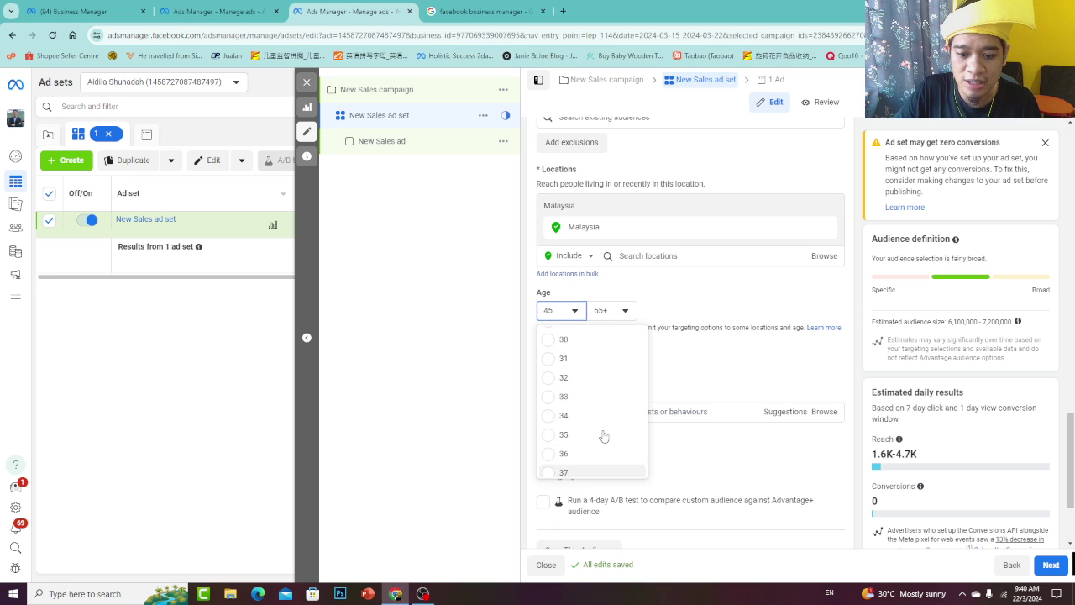
scroll(588, 396, up, 3)
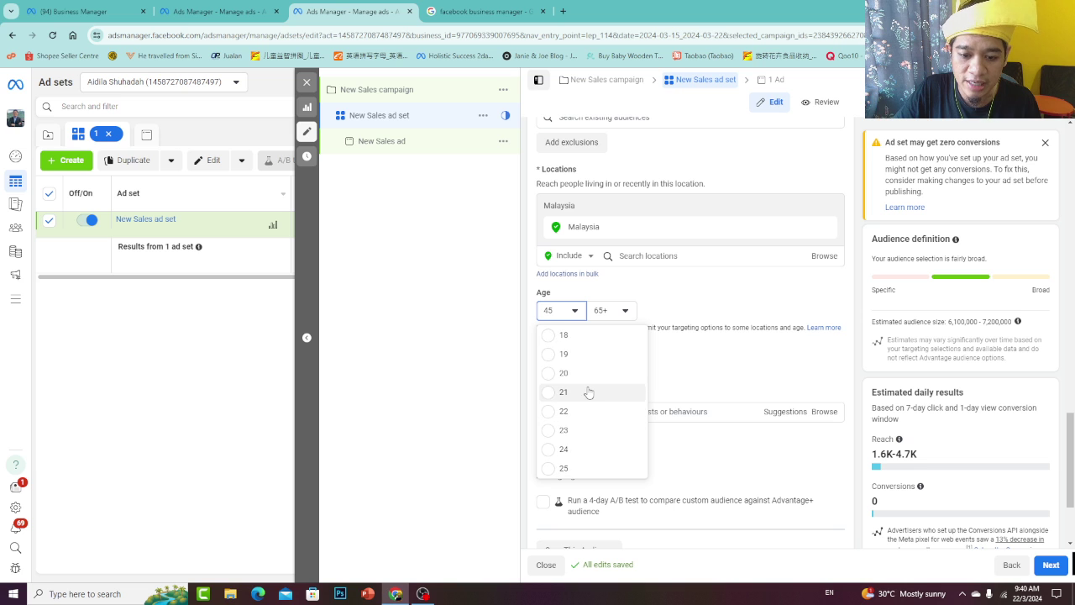
click(592, 468)
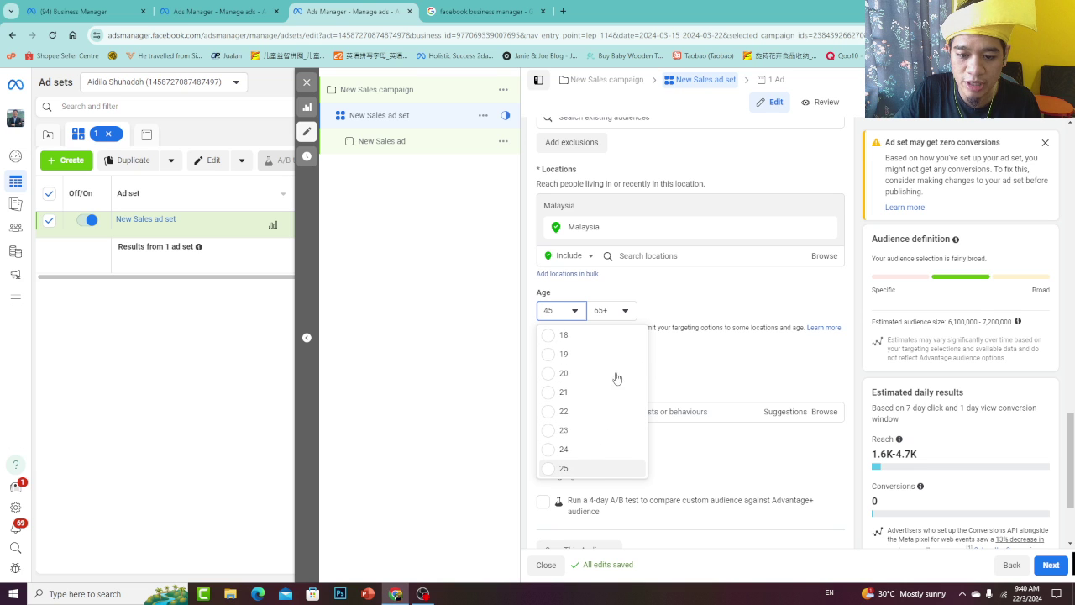
click(613, 311)
scroll(617, 389, up, 5)
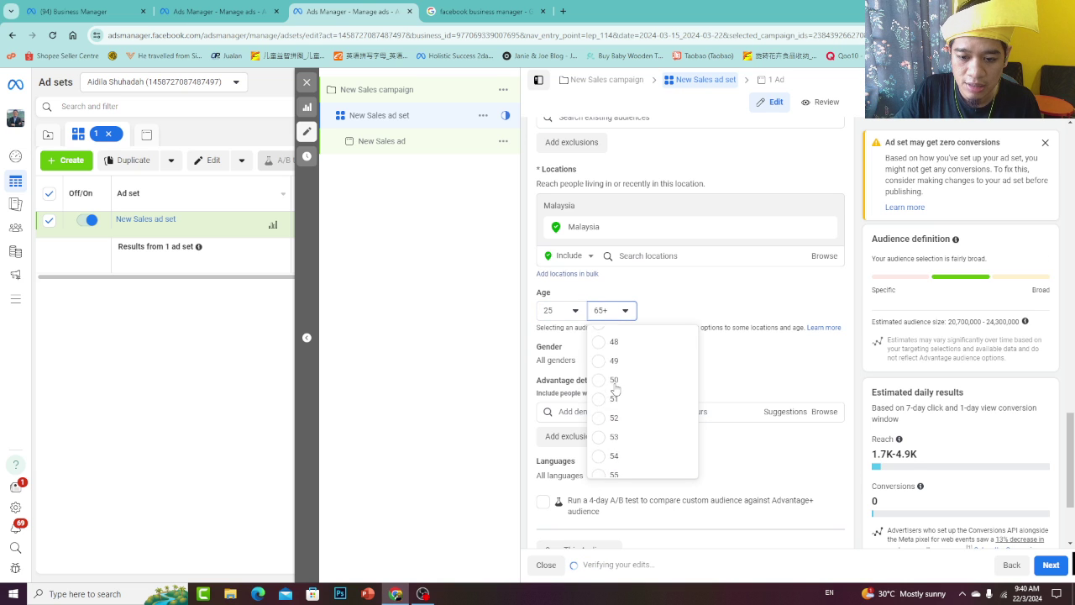
scroll(617, 392, up, 3)
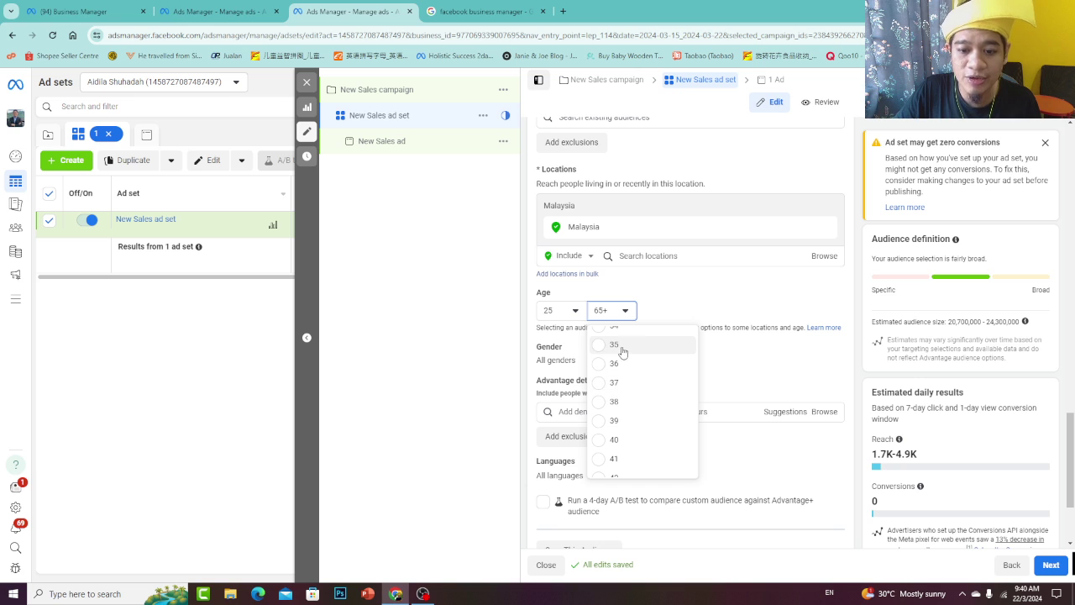
click(619, 353)
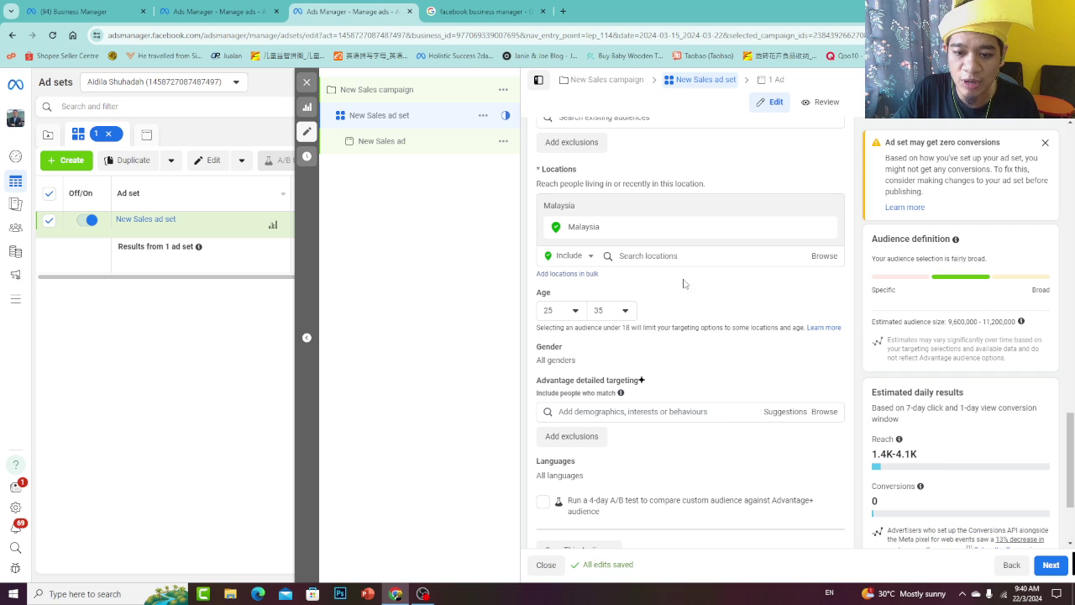
Set the audience's minimum age to 45 and the maximum age to 65+
click(576, 309)
scroll(559, 394, down, 5)
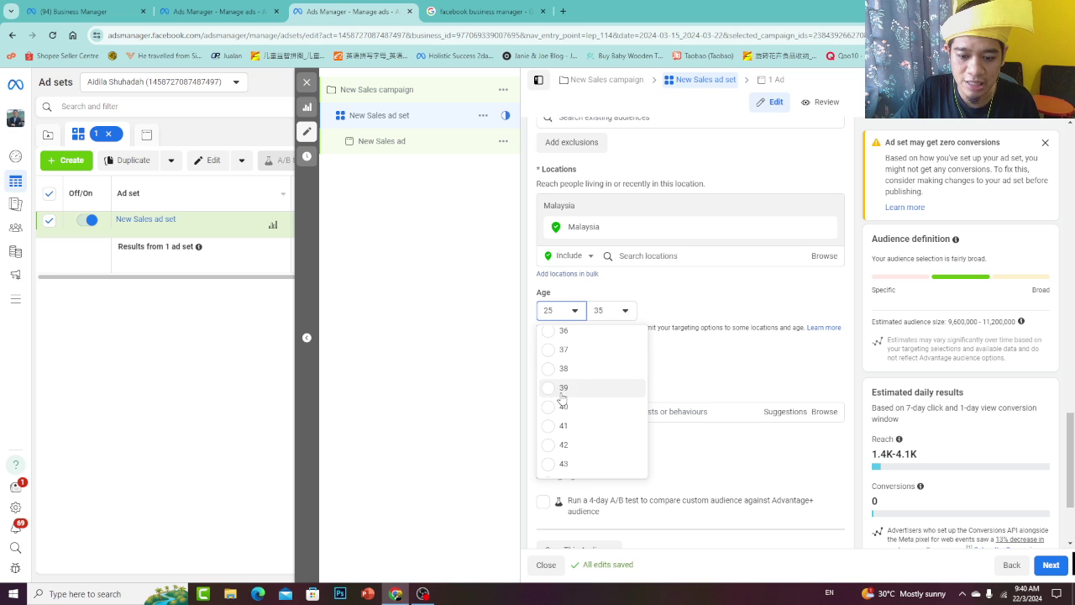
click(563, 389)
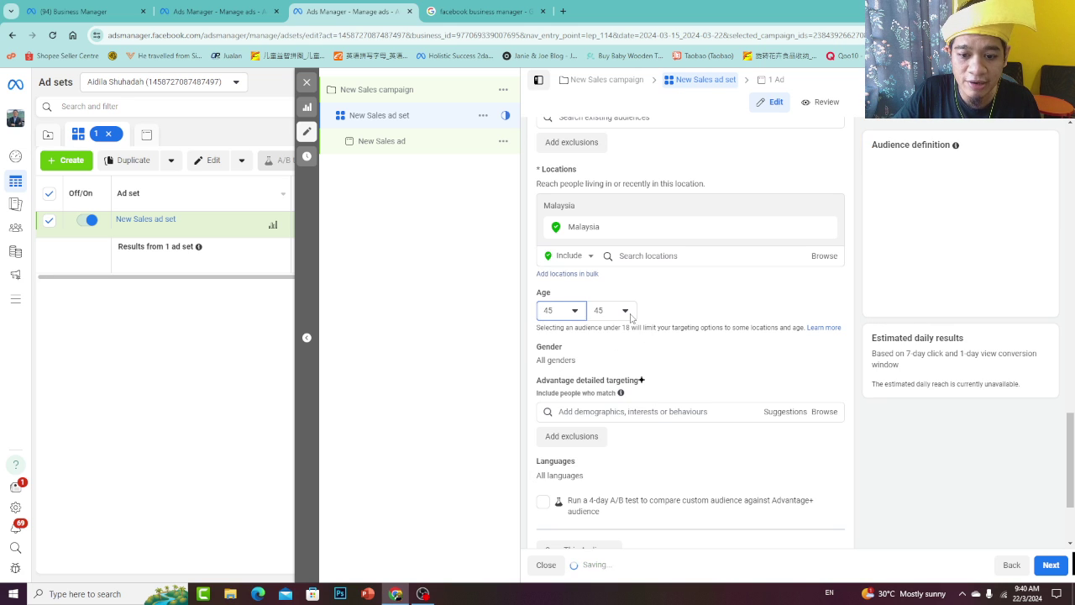
click(626, 310)
scroll(611, 446, down, 4)
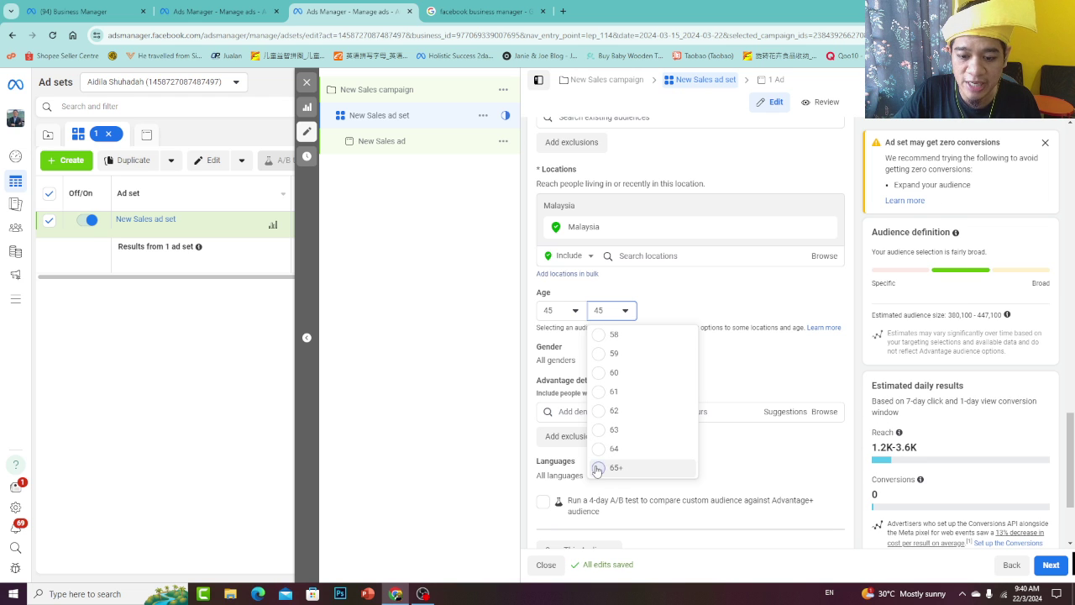
click(601, 468)
Try the Women and Men options for the audience's gender, and set it back to All
scroll(685, 291, down, 3)
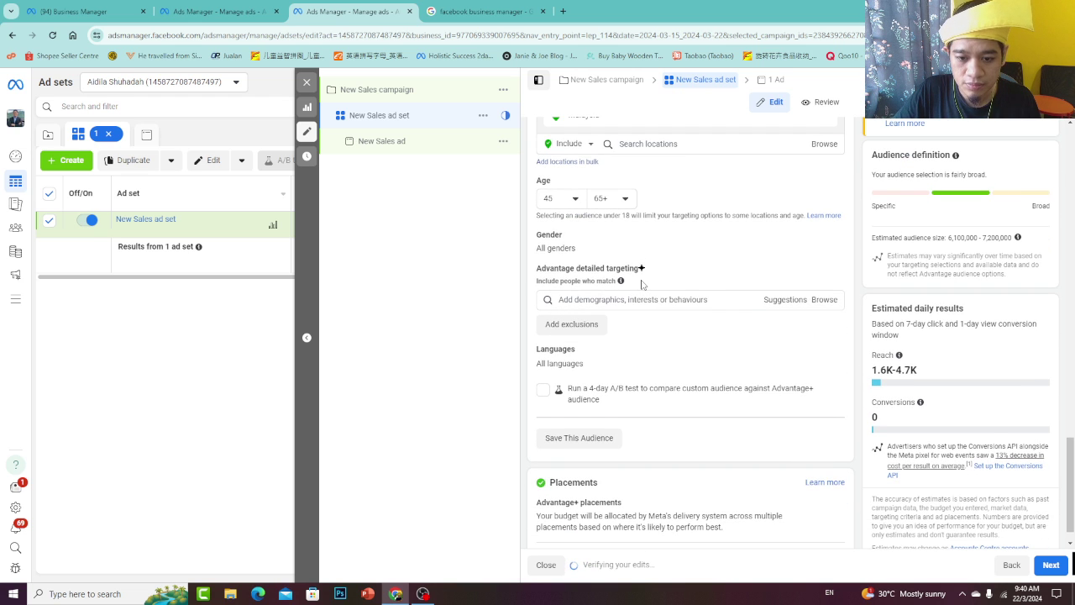
click(830, 236)
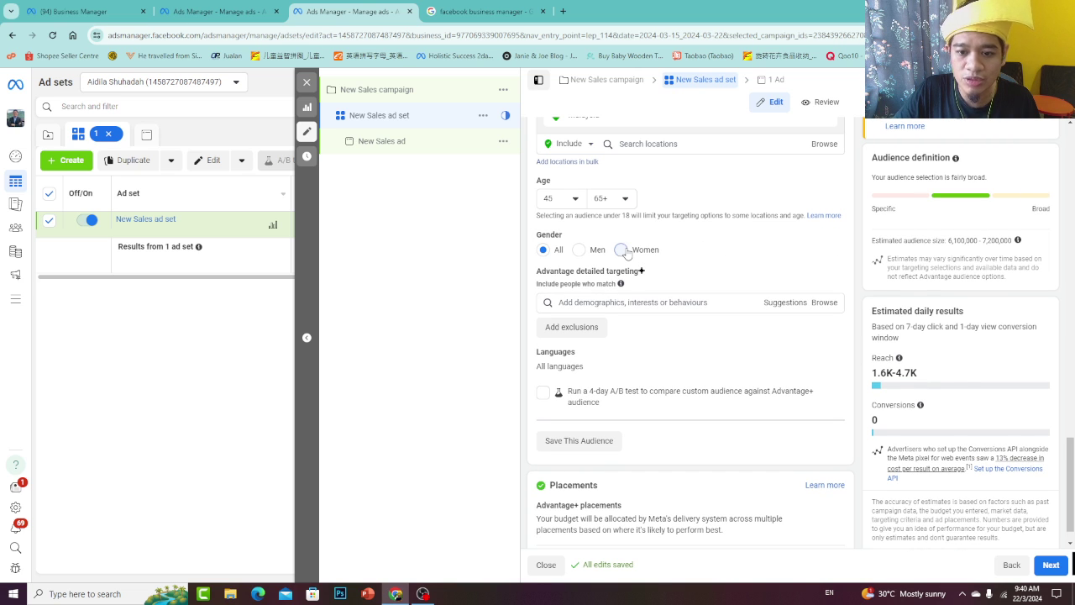
click(624, 251)
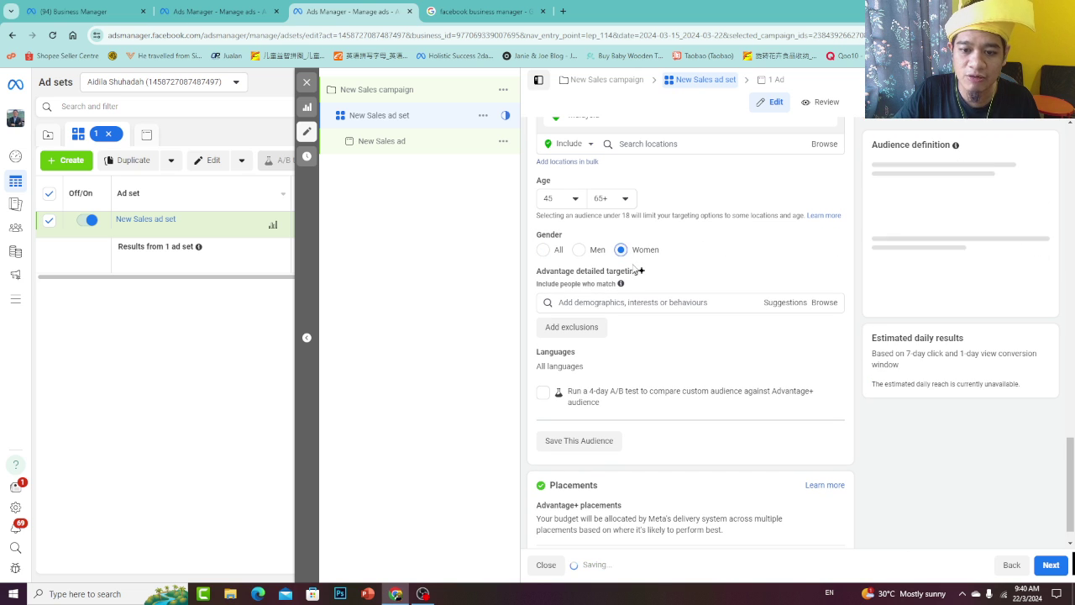
click(580, 250)
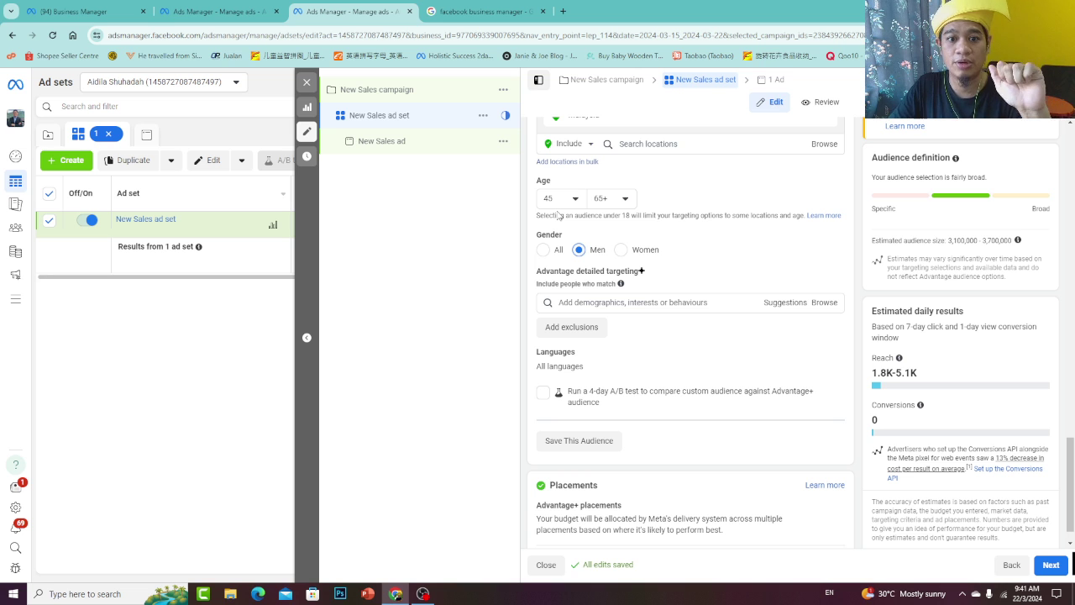
mouse_move(569, 235)
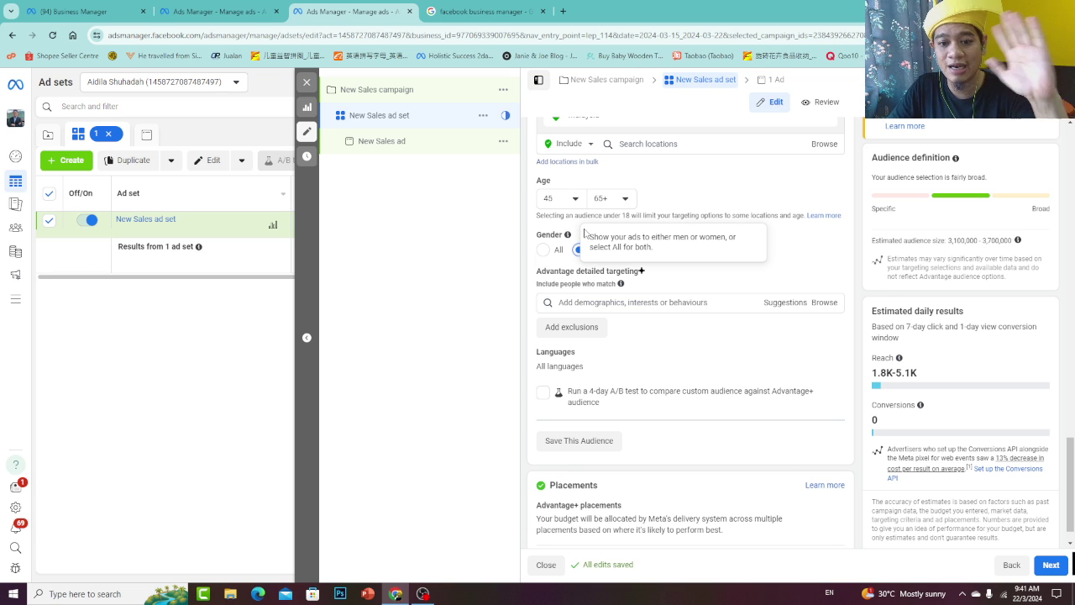
click(544, 249)
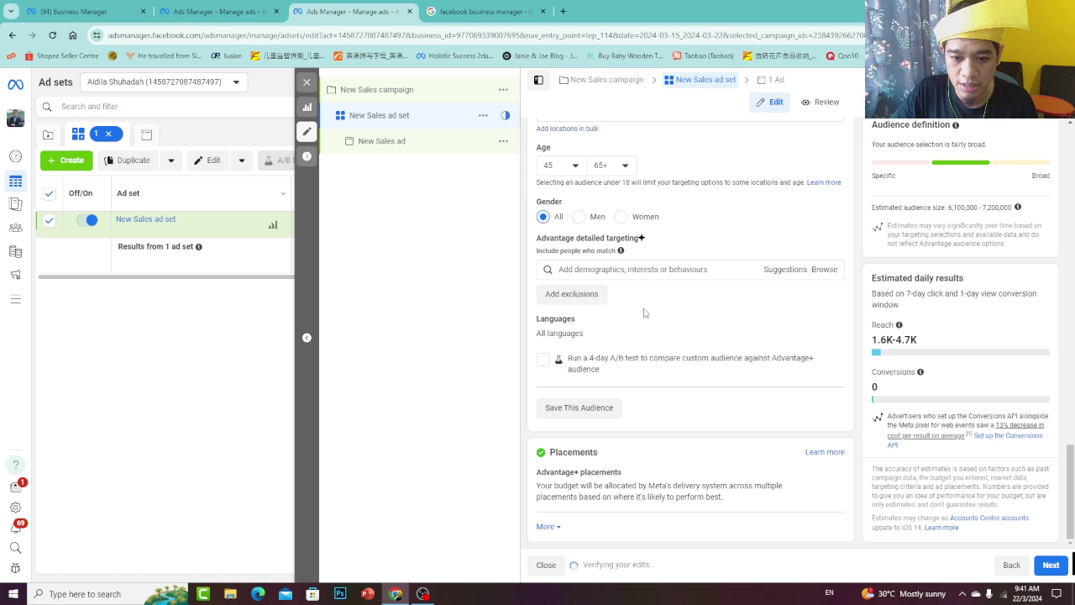
Search the detailed targeting for "health" and add the interest Health and wellness (personal care)
click(627, 268)
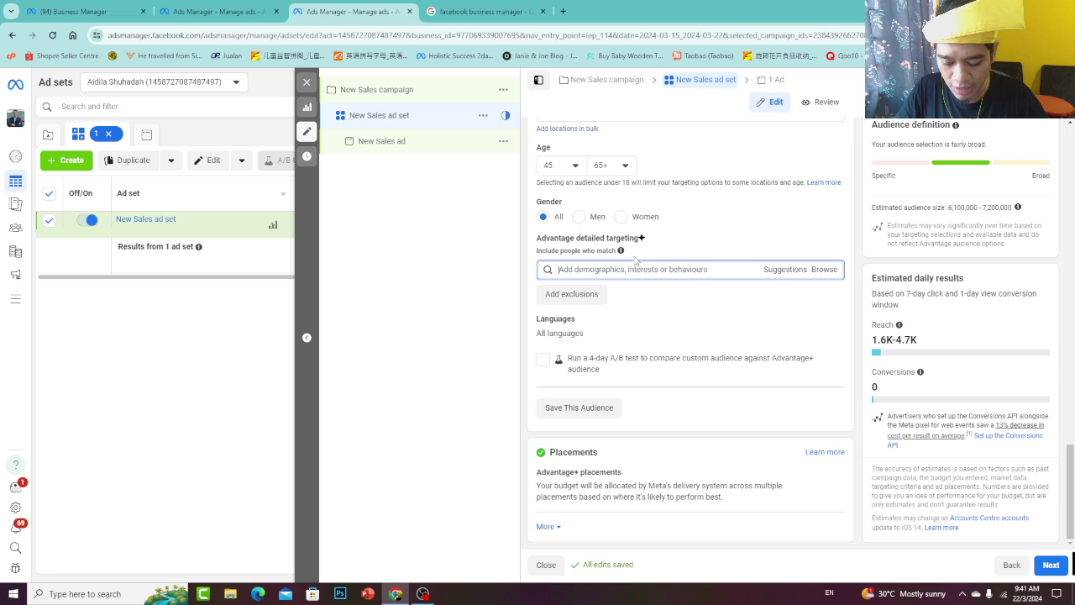
text(su)
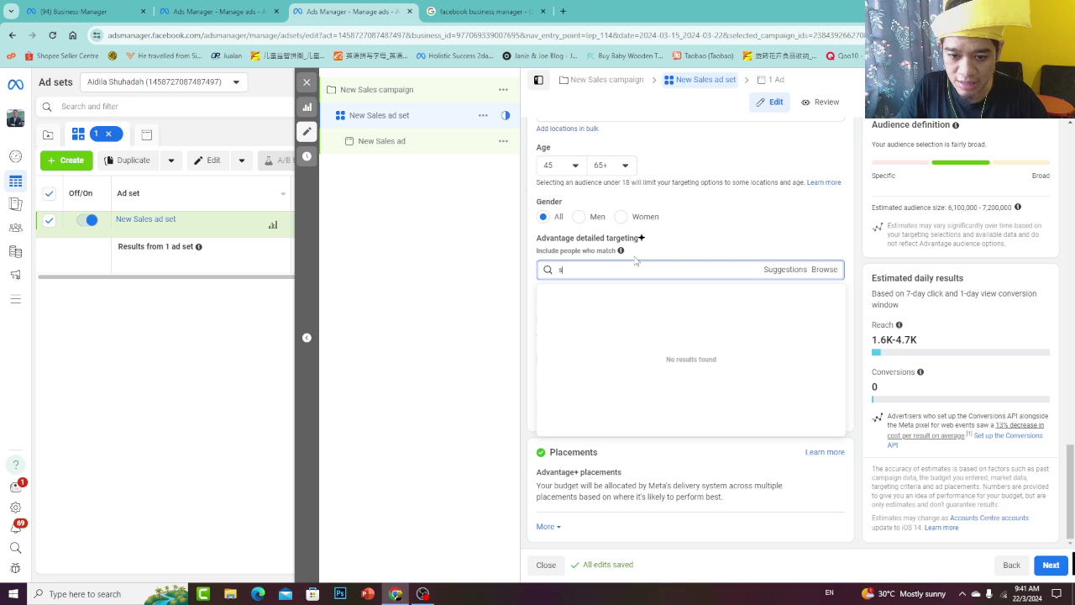
key(BackSpace)
text(health)
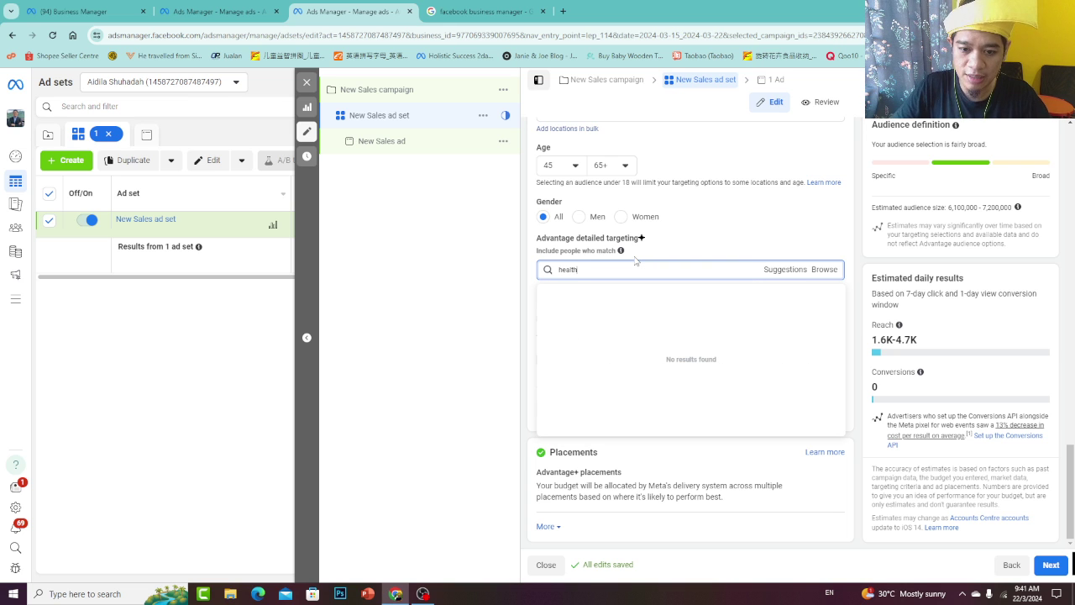
mouse_move(626, 320)
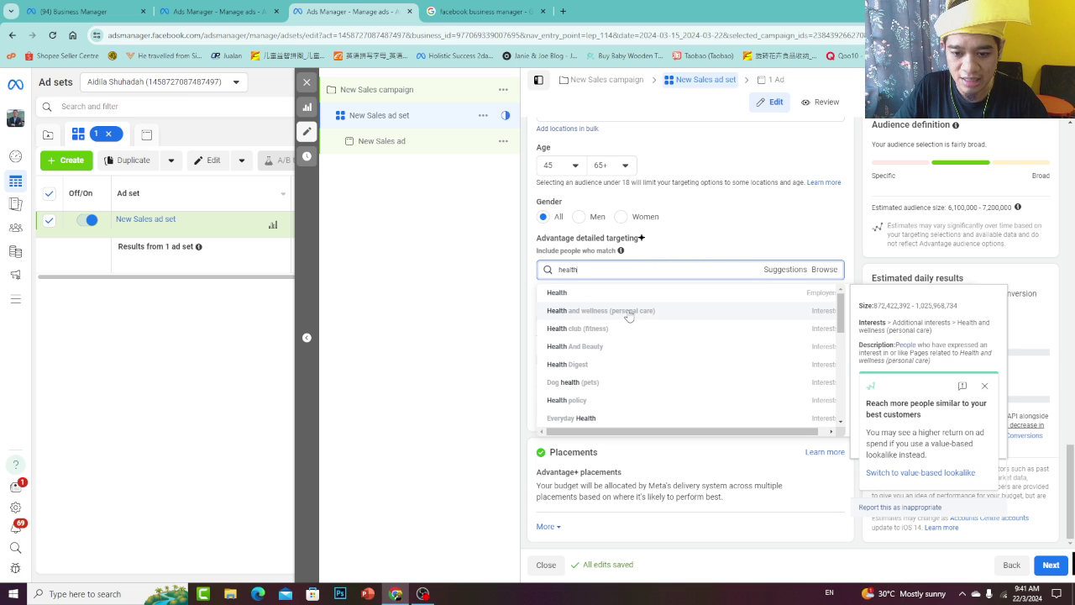
click(639, 311)
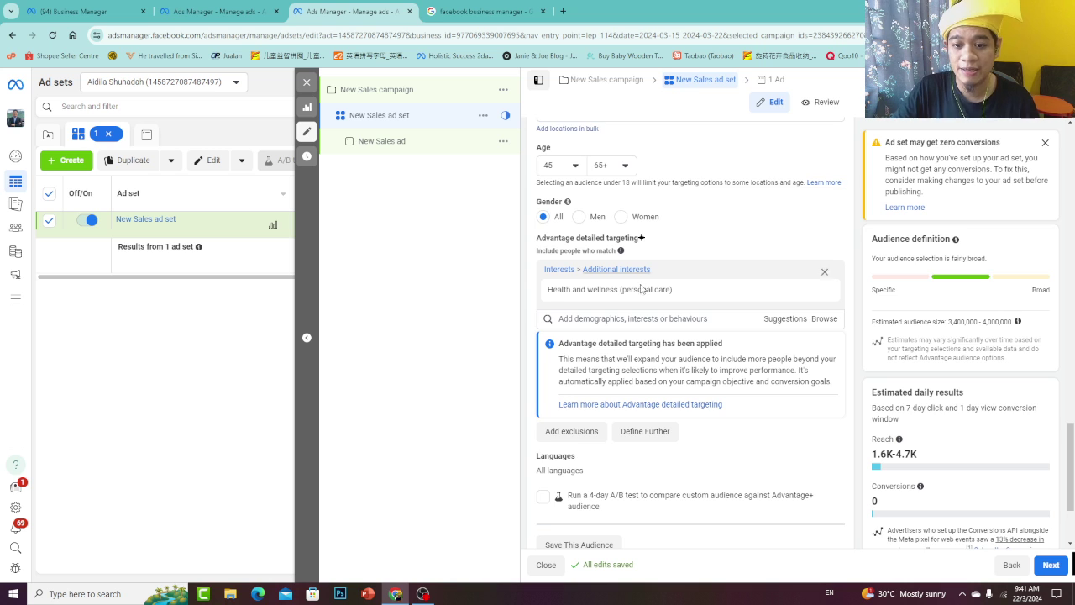
Continue from the ad set to the ad and rename the ad as Gambar 1
scroll(642, 290, down, 2)
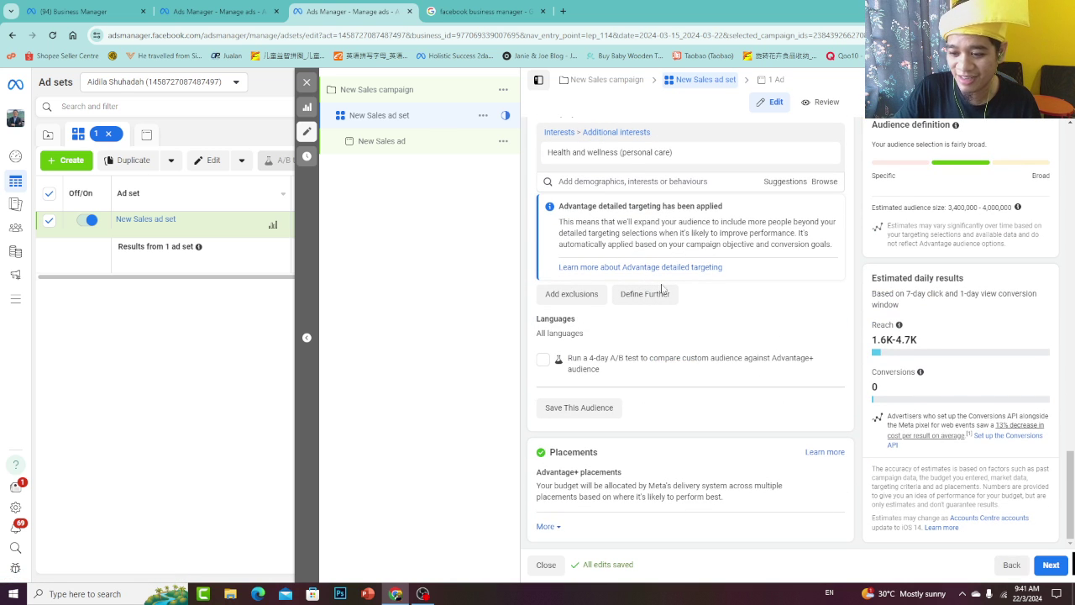
click(1050, 567)
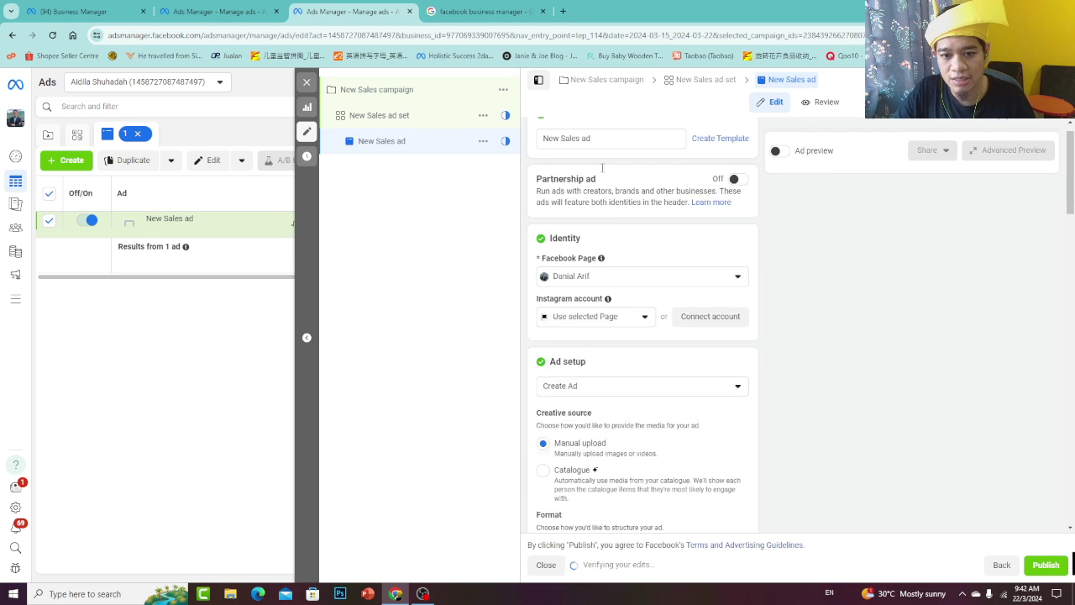
triple_click(588, 165)
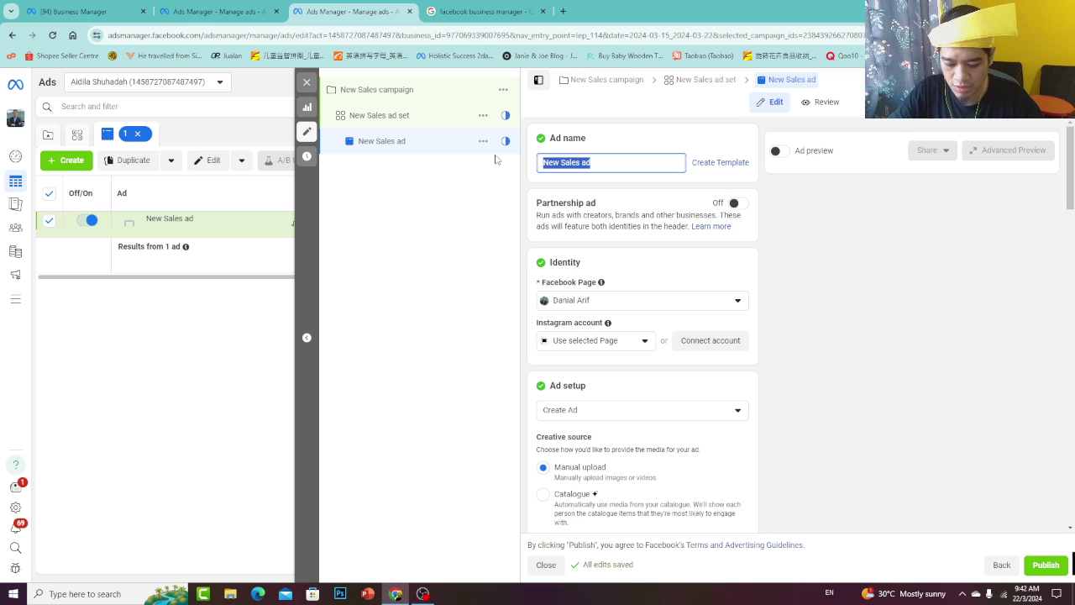
text(G)
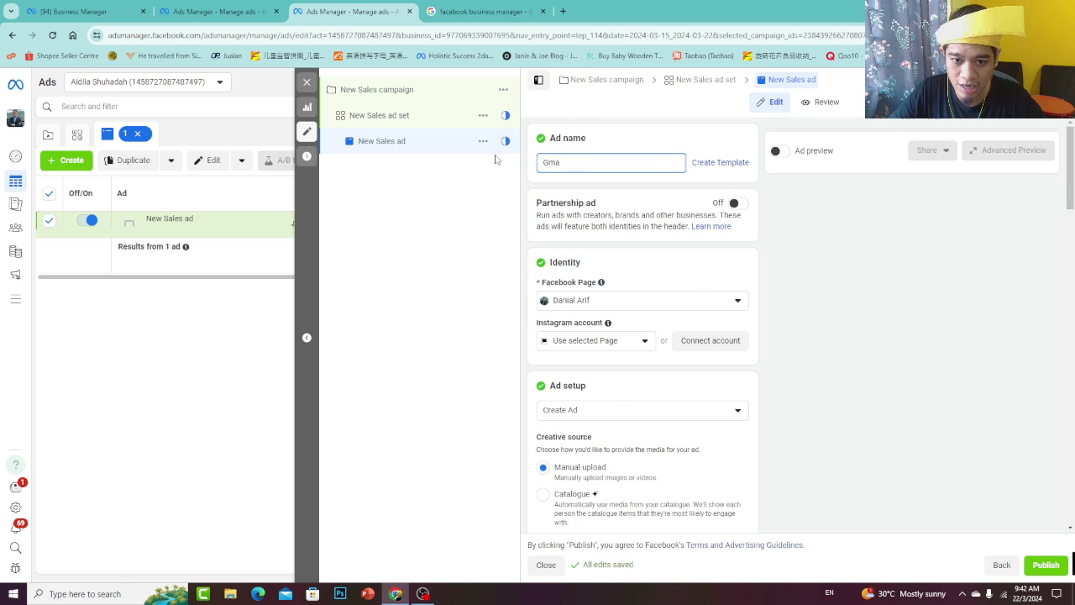
text(ma)
key(BackSpace)
key(BackSpace)
text(ambar)
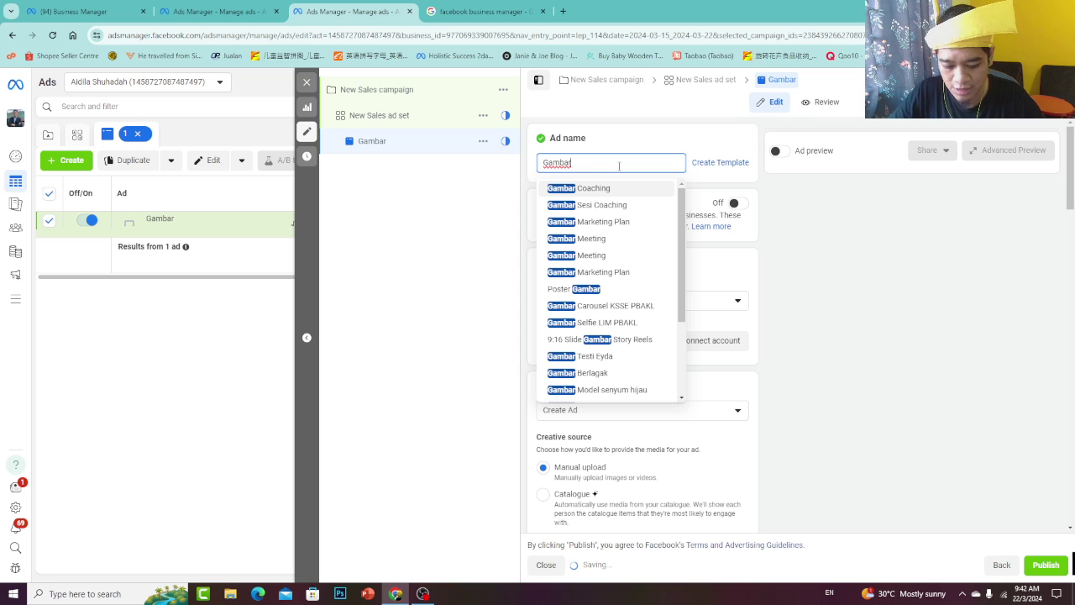
text( 1)
click(653, 140)
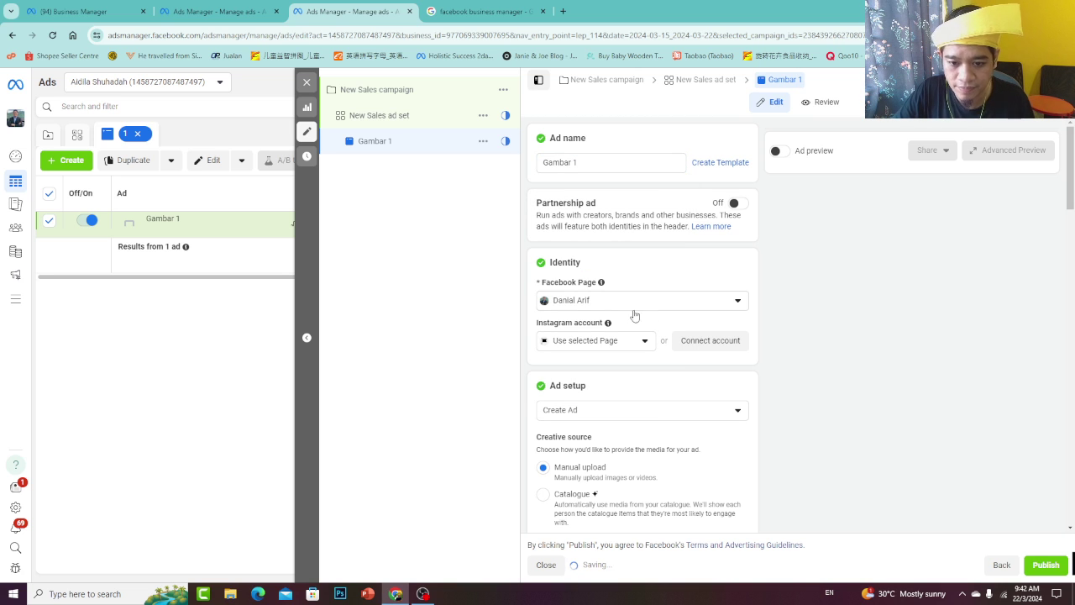
Set the ad's Facebook Page to the Tips & Strategi Bisnes Online Page under Dawana Venture
click(624, 344)
click(625, 345)
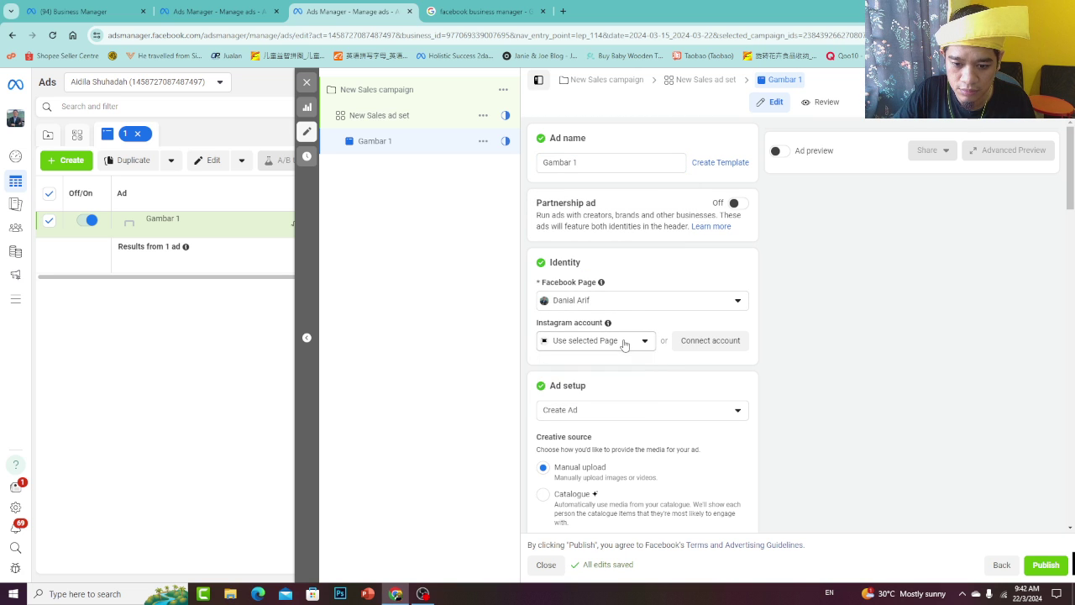
click(633, 303)
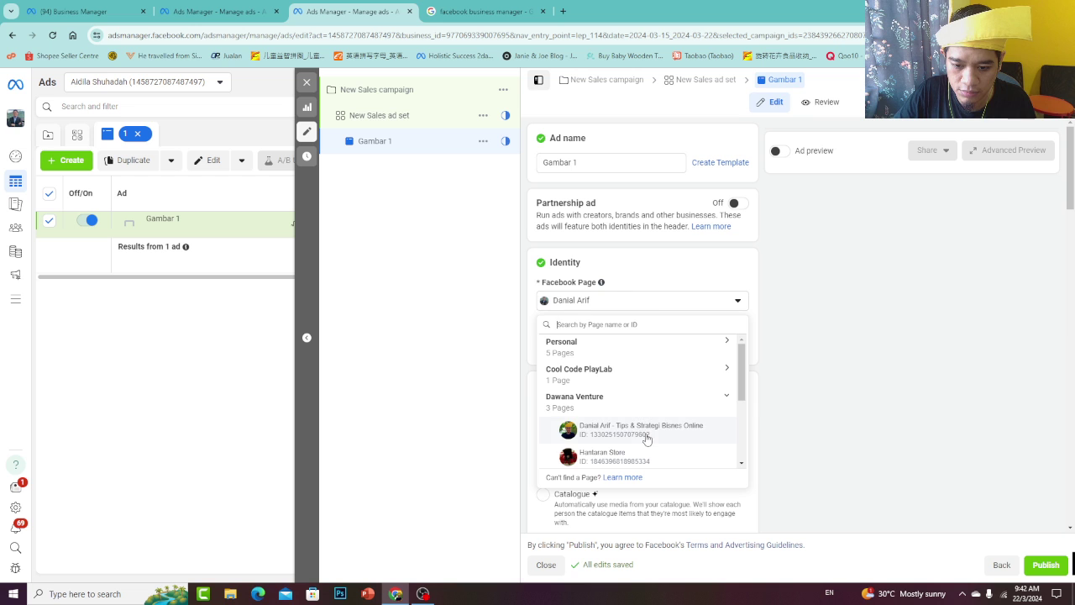
click(647, 436)
click(627, 341)
click(813, 330)
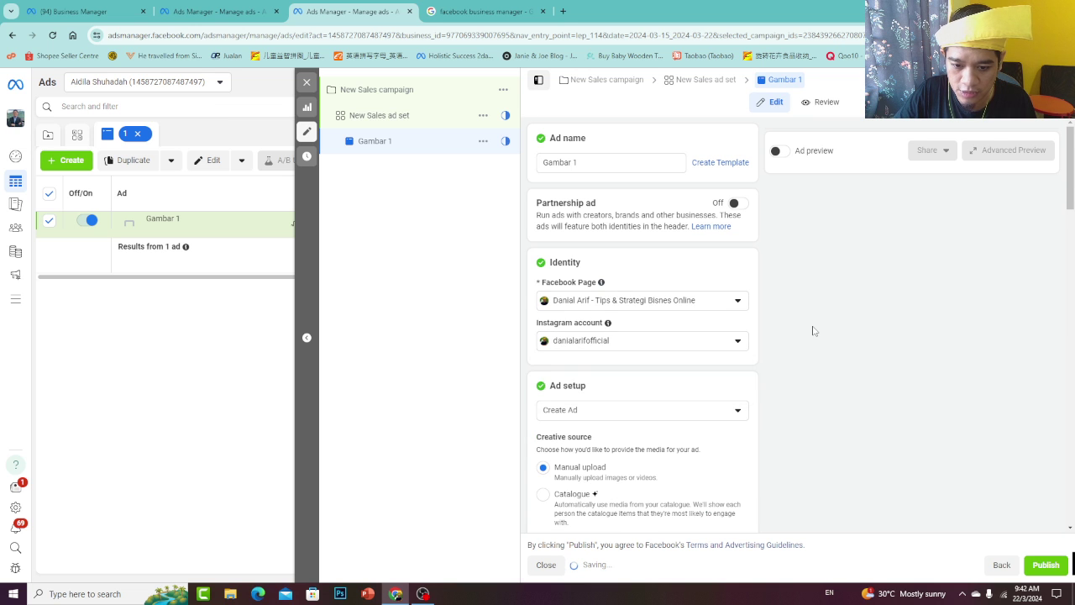
Turn off multi-advertiser ads in the ad setup
scroll(802, 336, down, 3)
scroll(655, 311, up, 3)
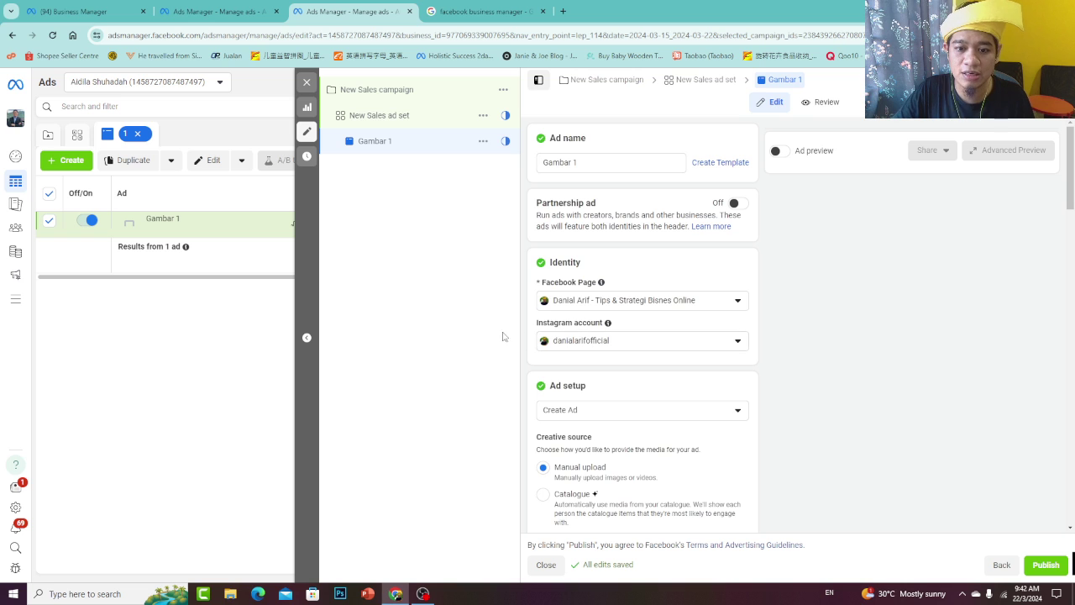
scroll(571, 334, down, 1)
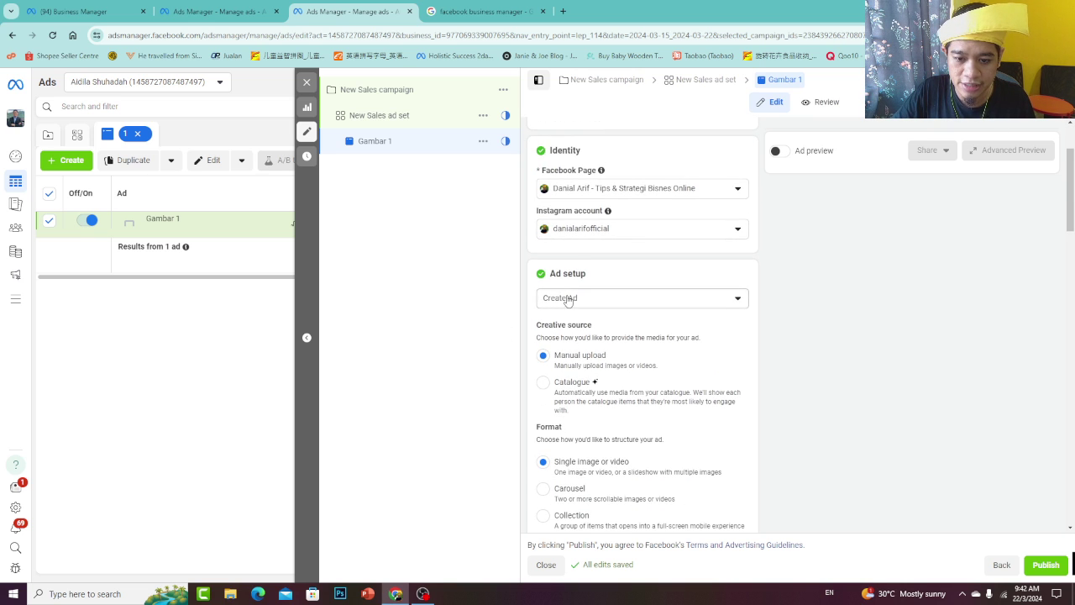
scroll(572, 361, down, 2)
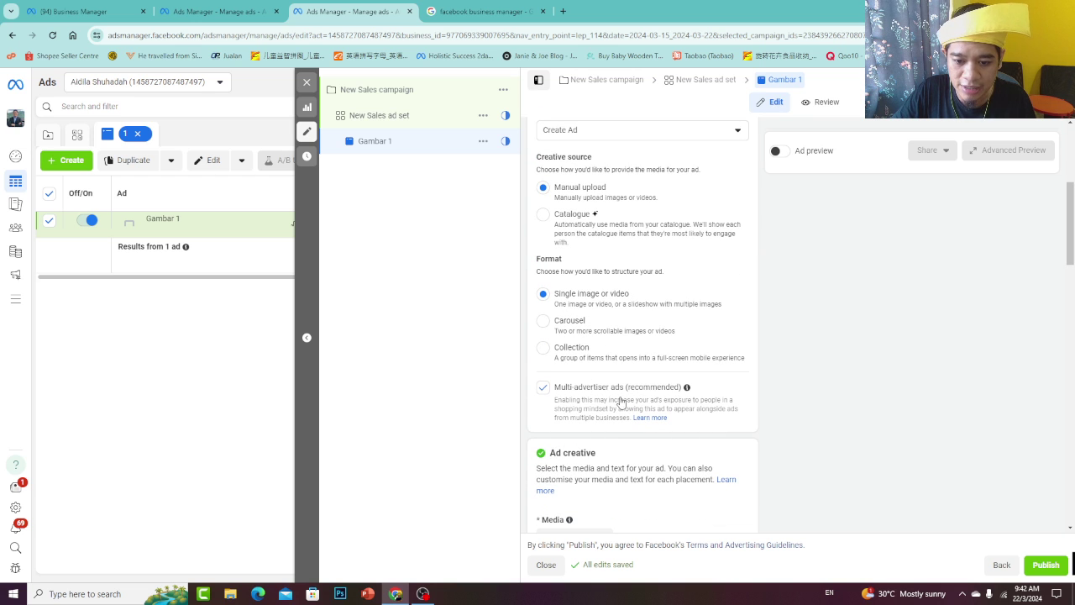
mouse_move(687, 389)
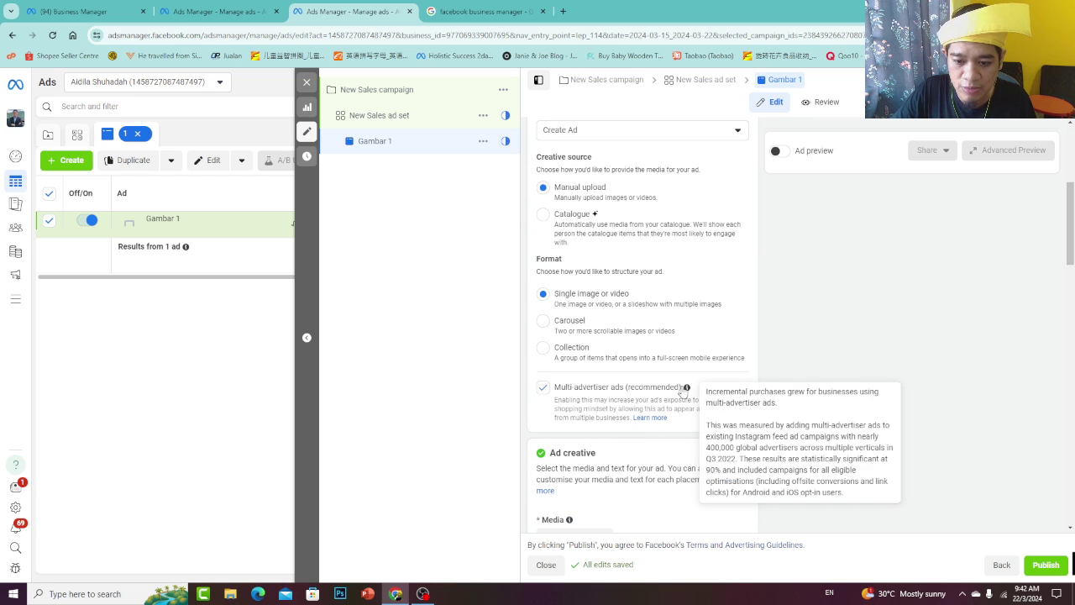
click(543, 389)
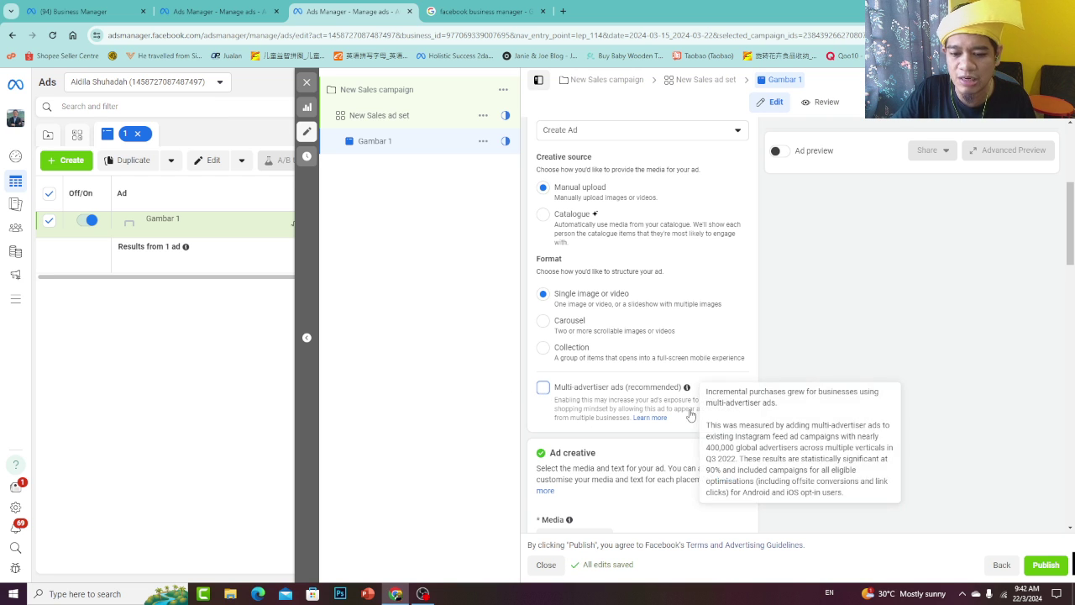
Upload the image Skincare (11) from the Downloads folder as the ad's media
scroll(682, 346, down, 1)
scroll(639, 360, down, 2)
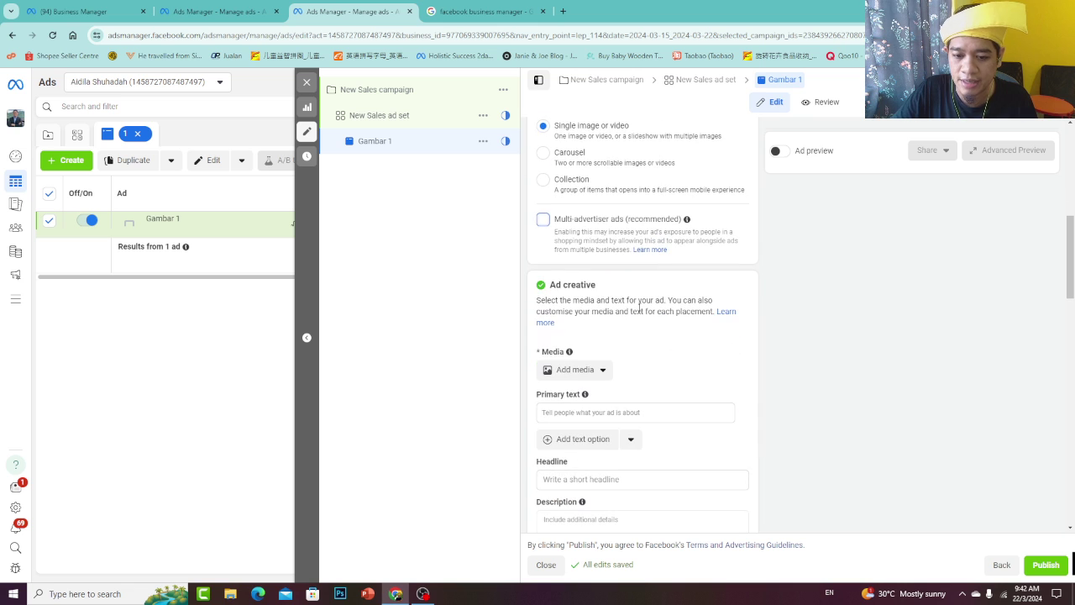
scroll(631, 259, down, 2)
click(567, 259)
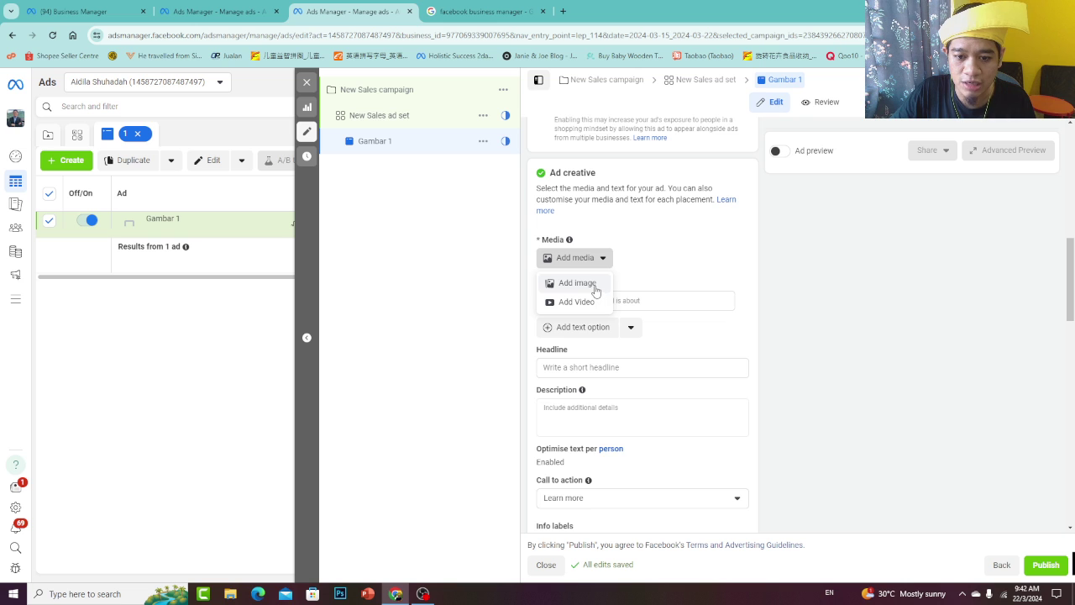
click(595, 290)
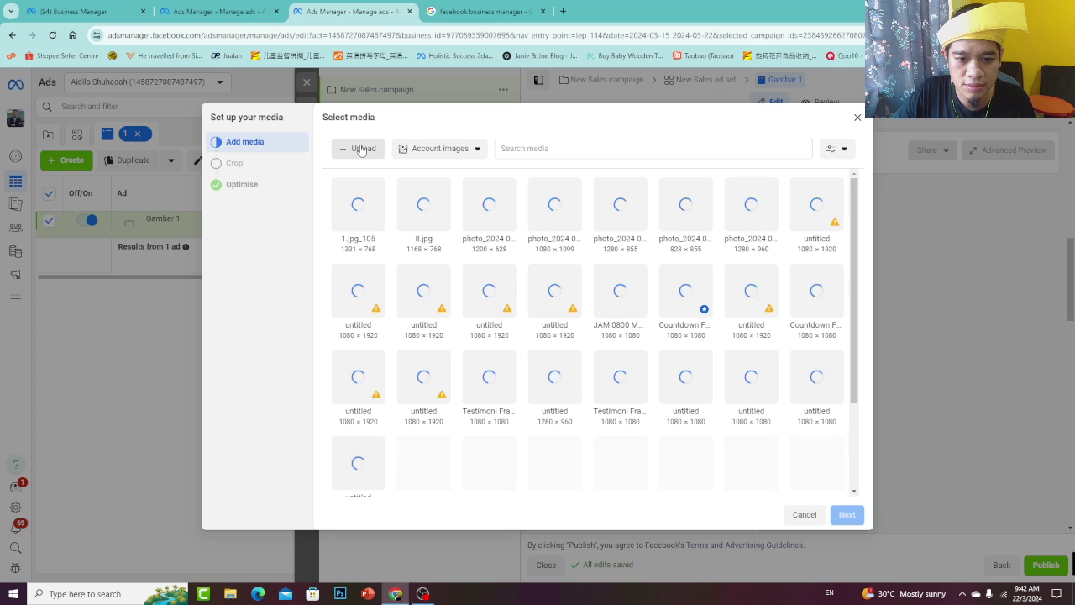
click(361, 149)
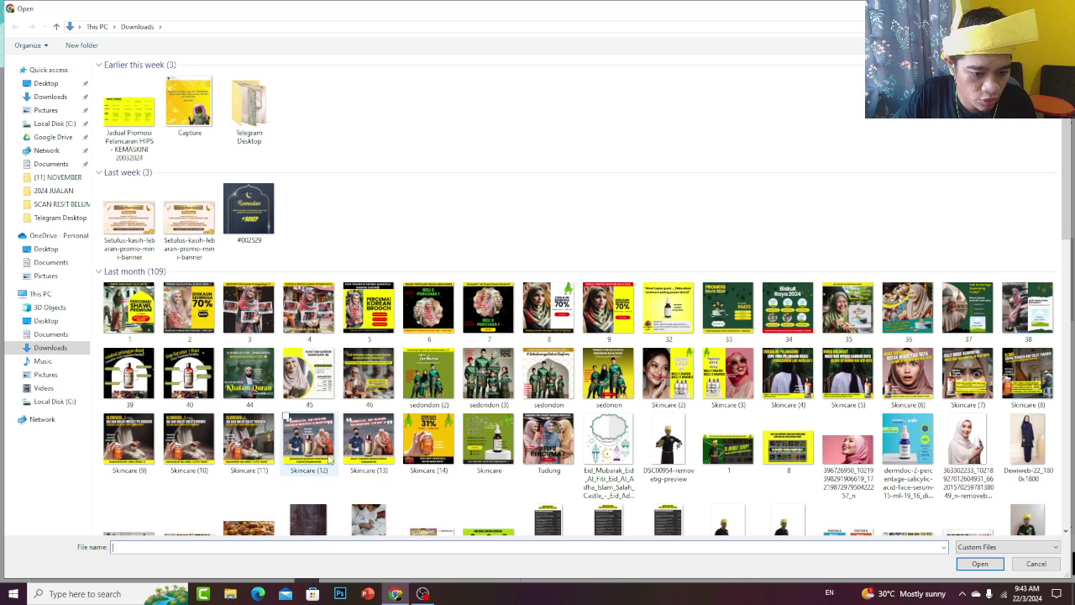
click(249, 441)
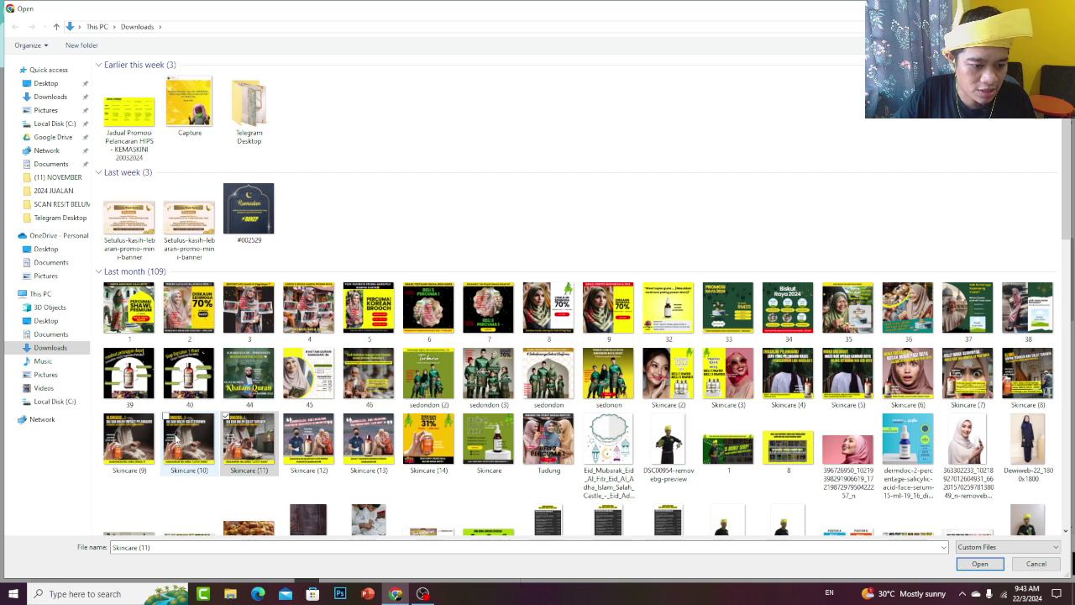
click(979, 565)
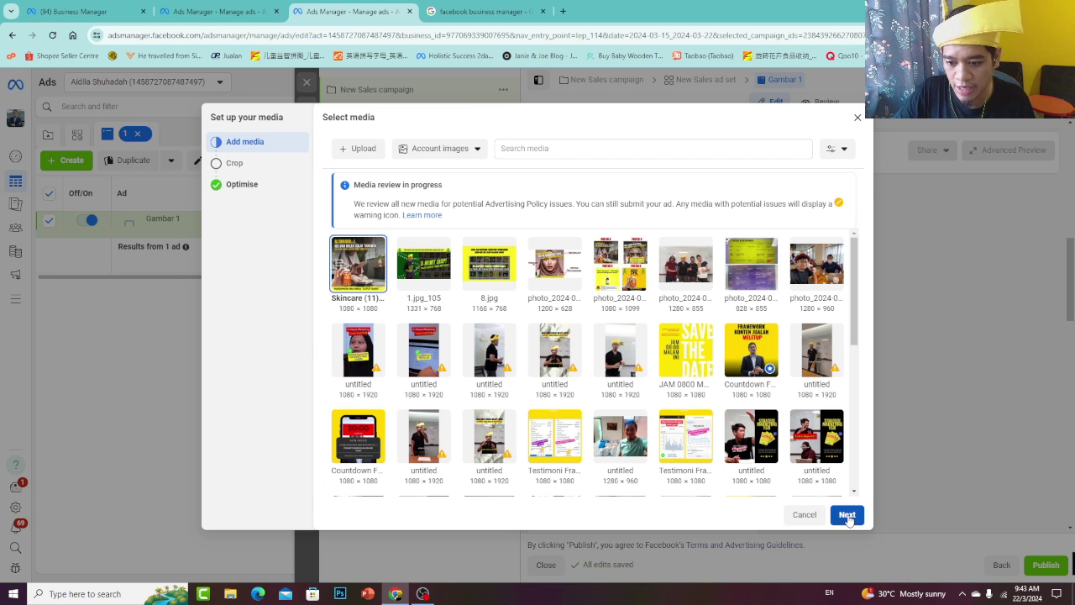
Use the original crop for the Stories and Reels placements and complete the media setup with the default optimisations
click(847, 515)
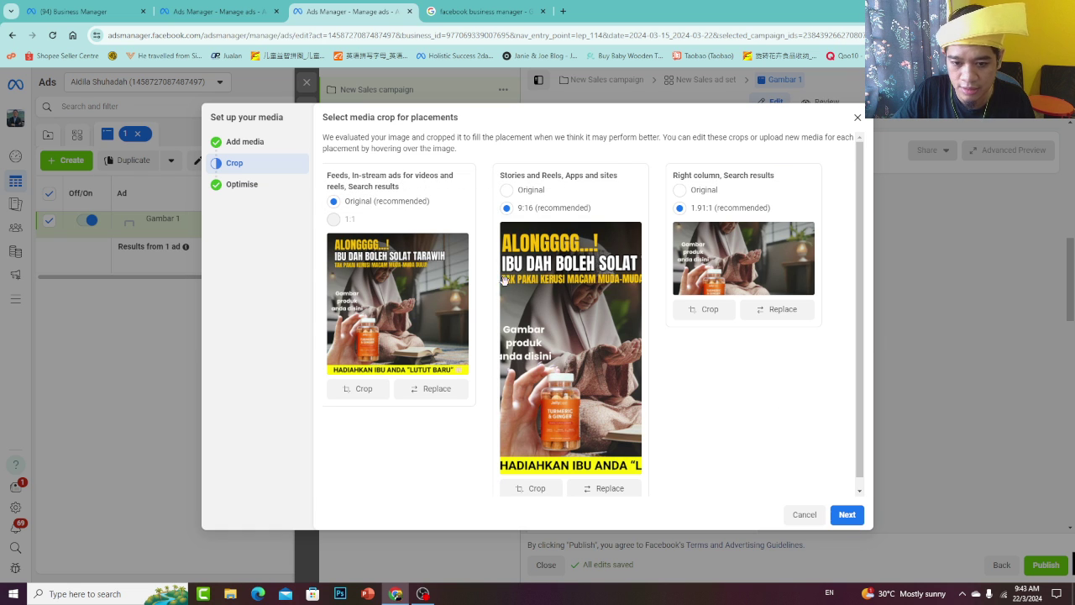
click(508, 191)
click(849, 526)
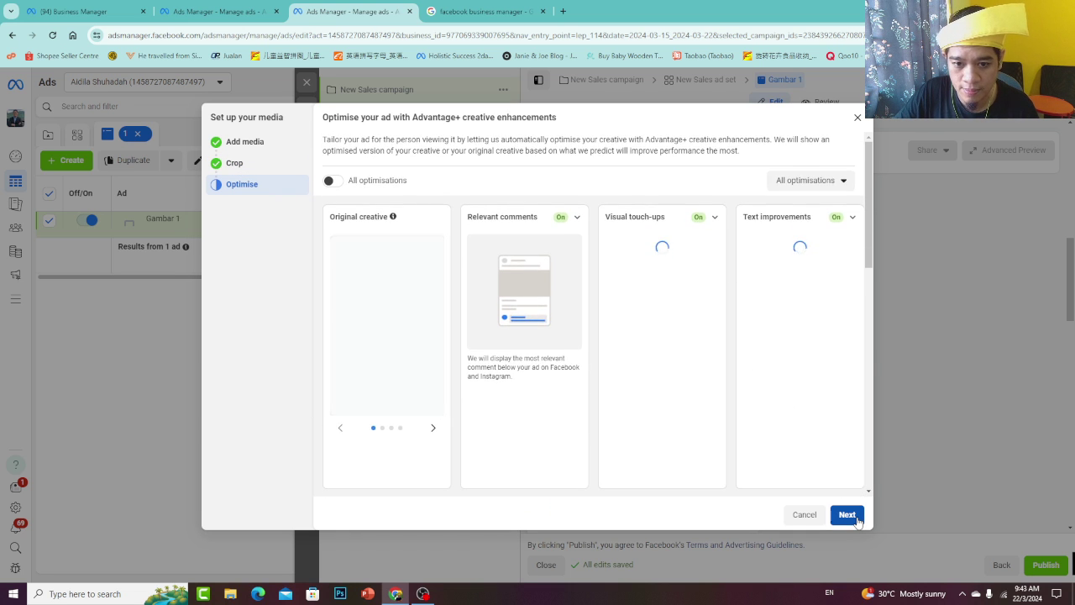
click(857, 521)
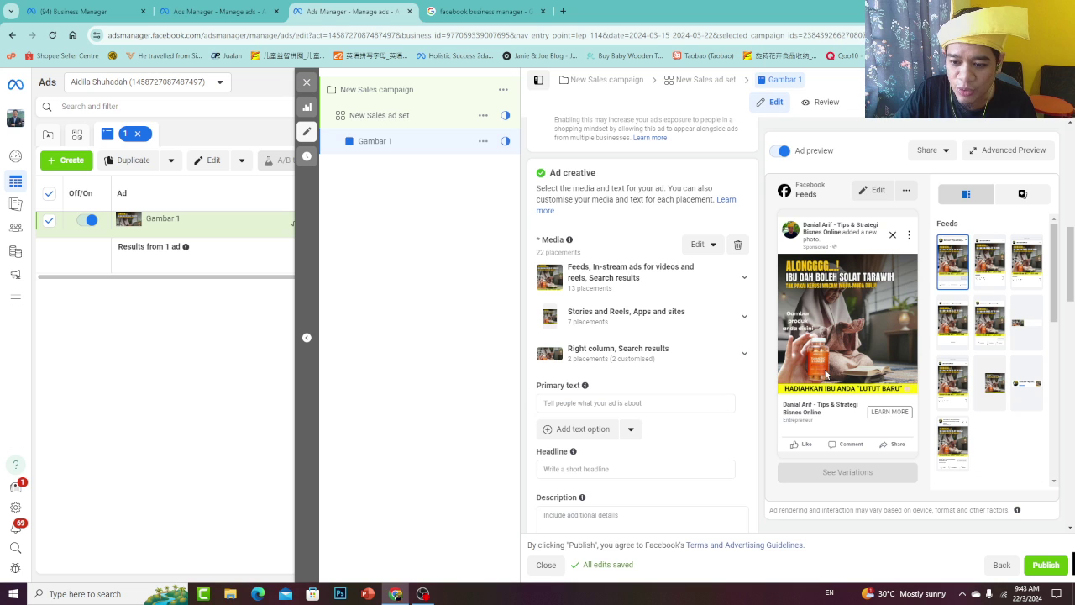
Start the ad's primary text with the line RESULT, a separate line TEsTIMONI 1, and dot spacer lines below it
scroll(569, 193, down, 3)
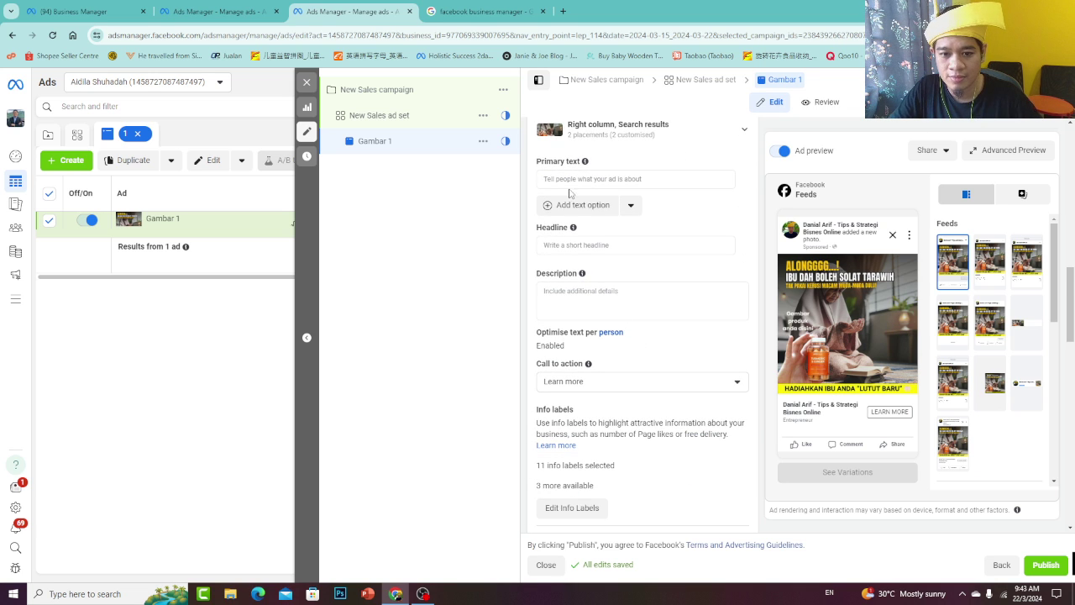
click(580, 180)
scroll(580, 234, up, 1)
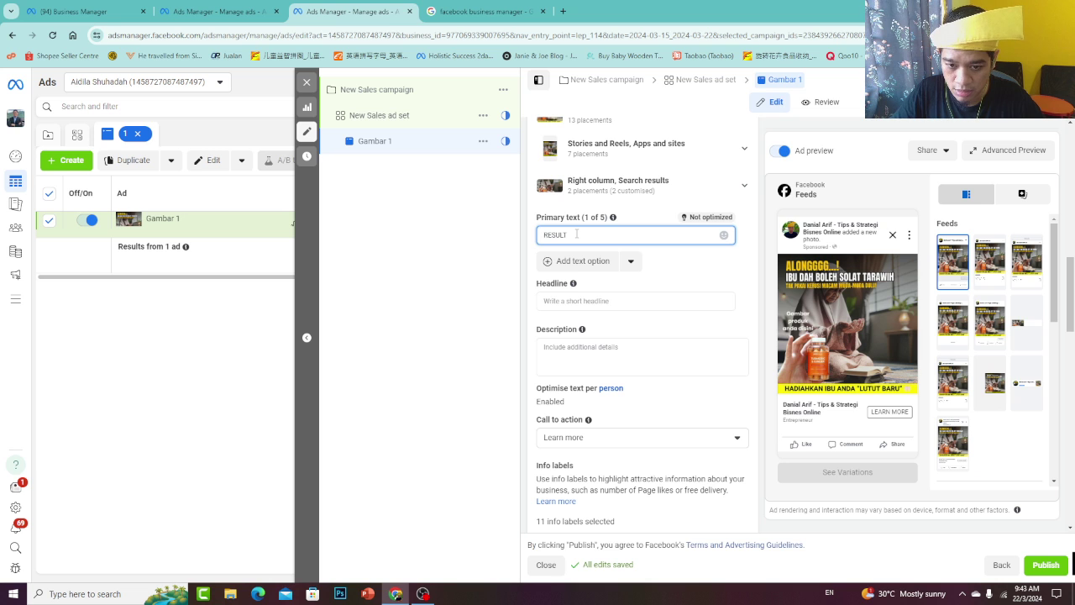
key(Return)
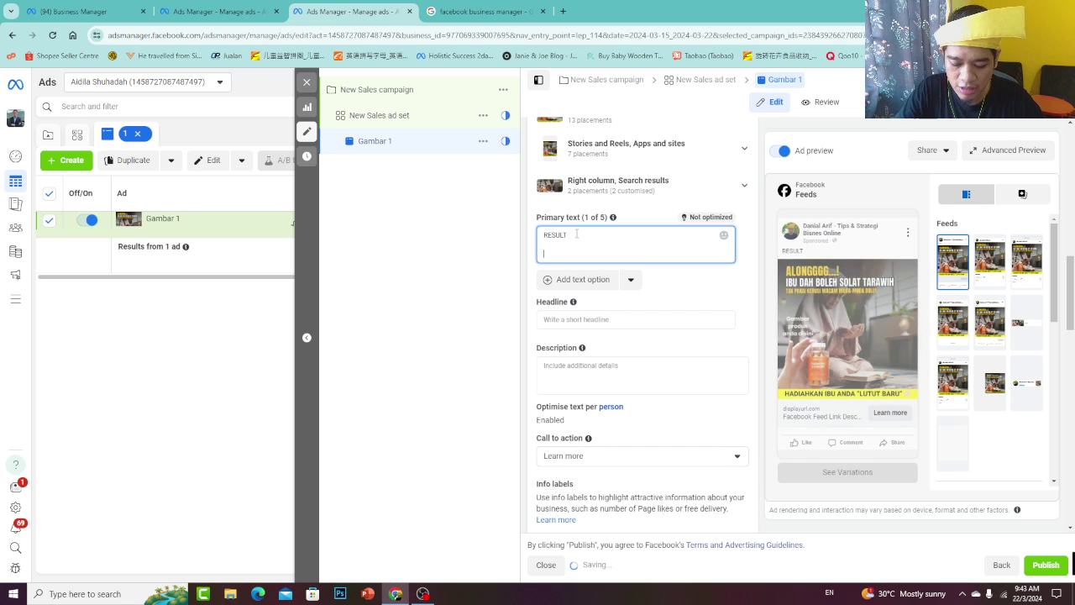
text(TESTIM)
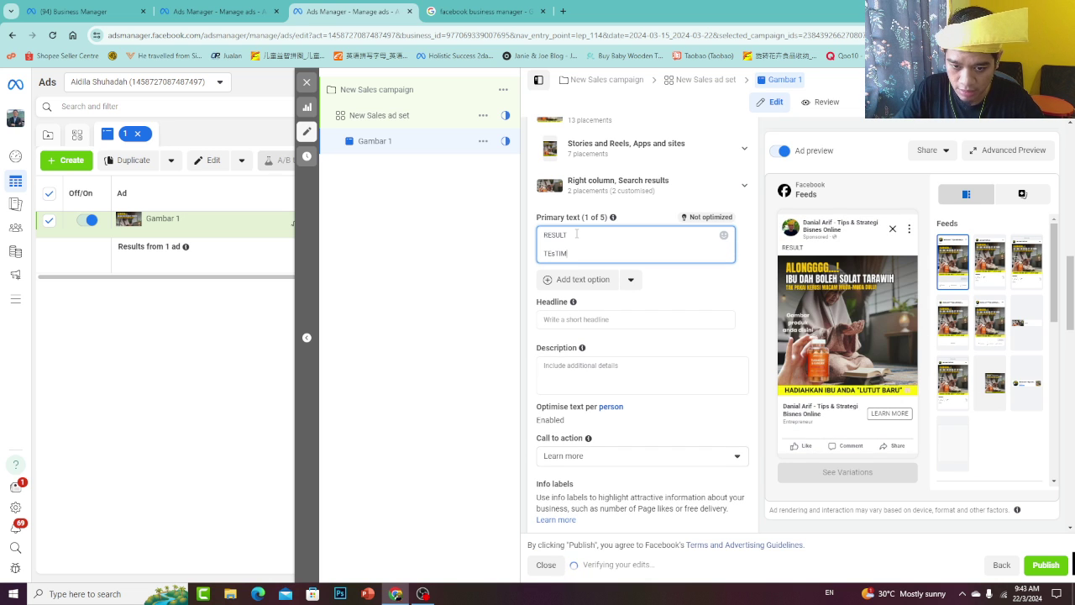
text(ON)
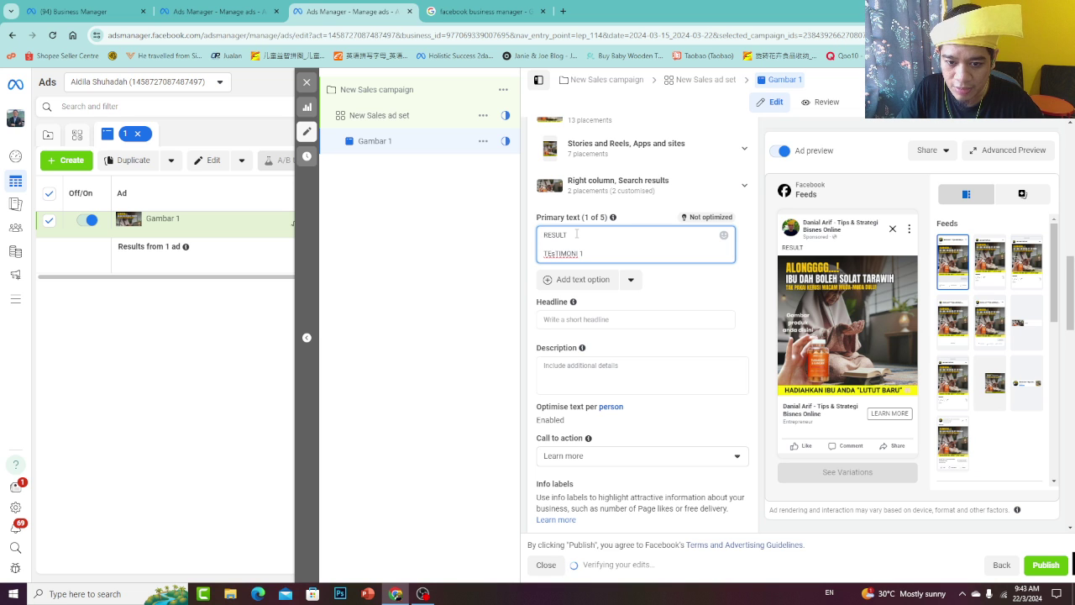
text(I 1)
key(Return)
key(Return)
key(Return)
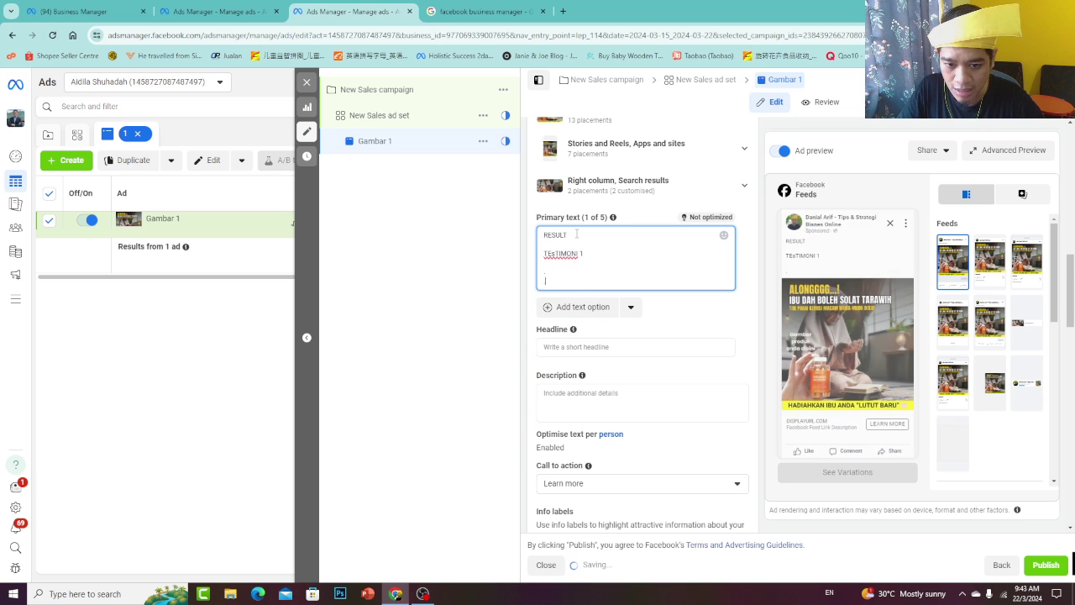
key(Return)
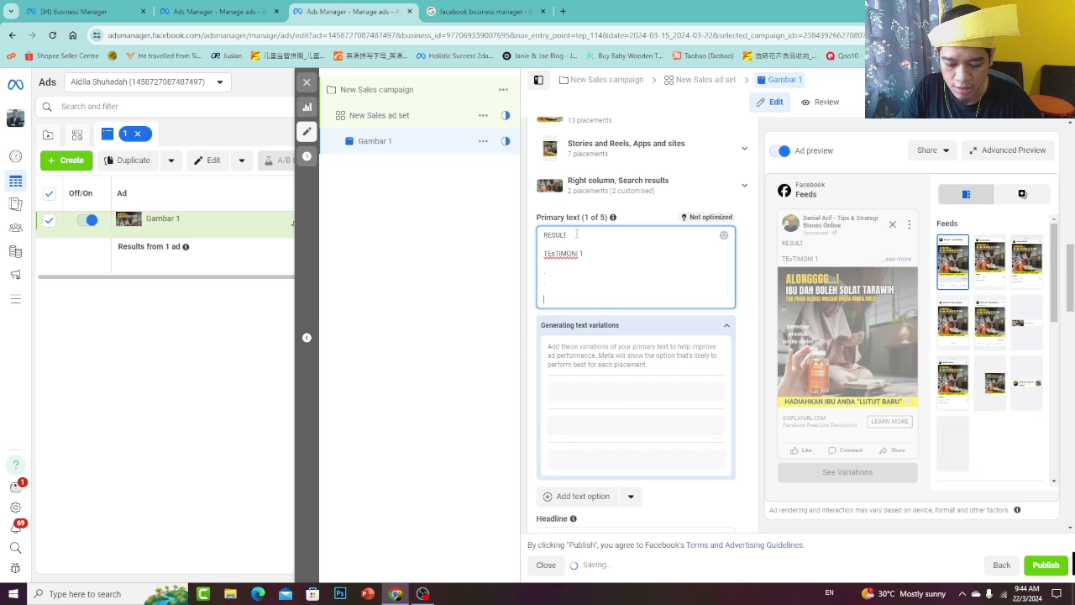
Add the lines KELBIHAN 1 and KELEBIHAN 2 below the spacer in the primary text
text(KELBIH)
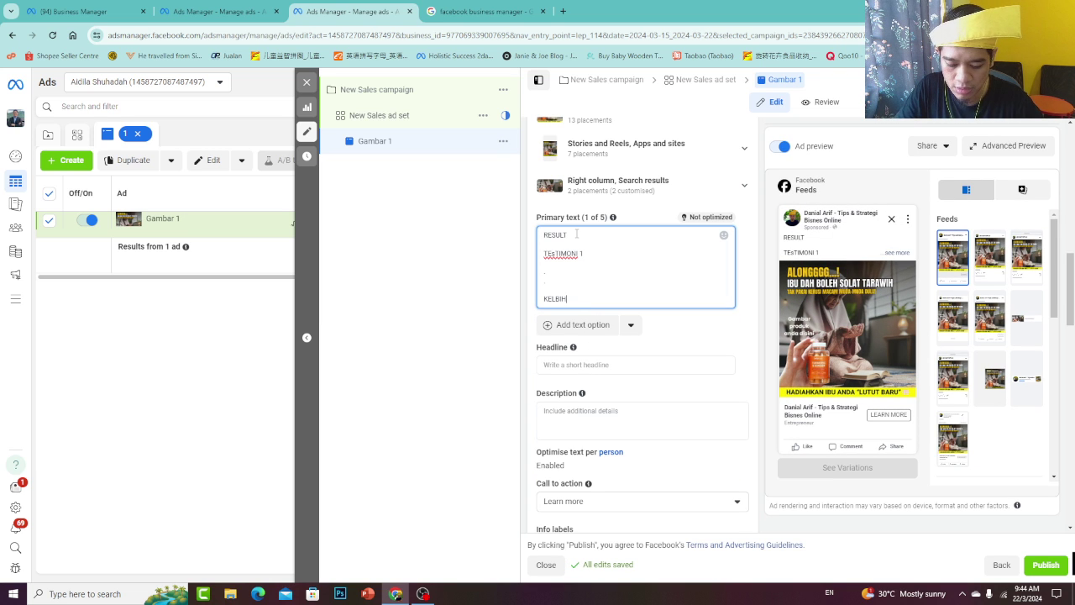
text(AN 1)
key(Return)
text(KELBI)
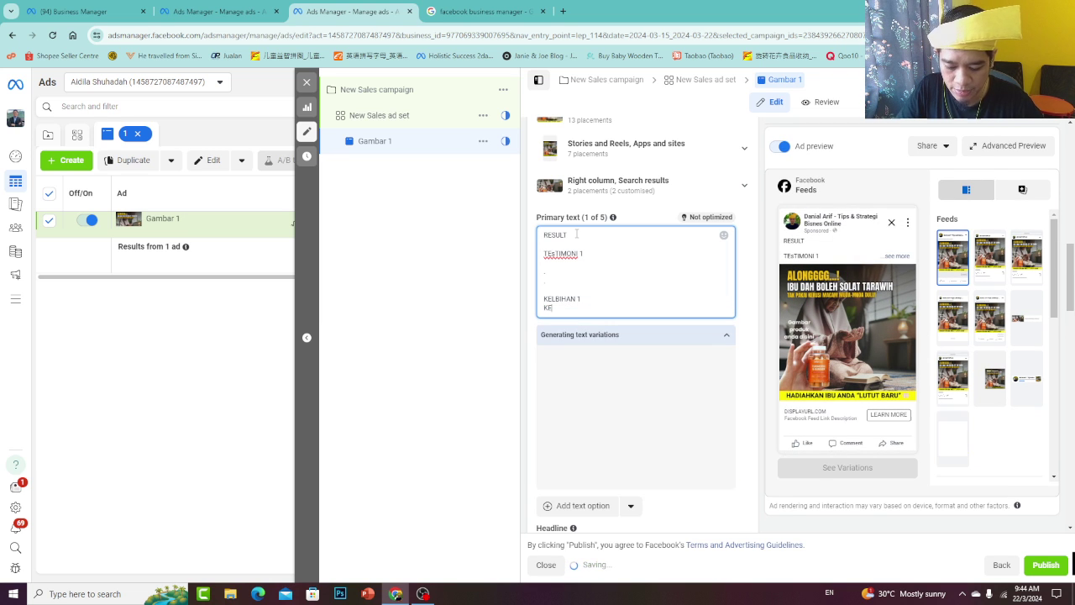
key(BackSpace)
key(BackSpace)
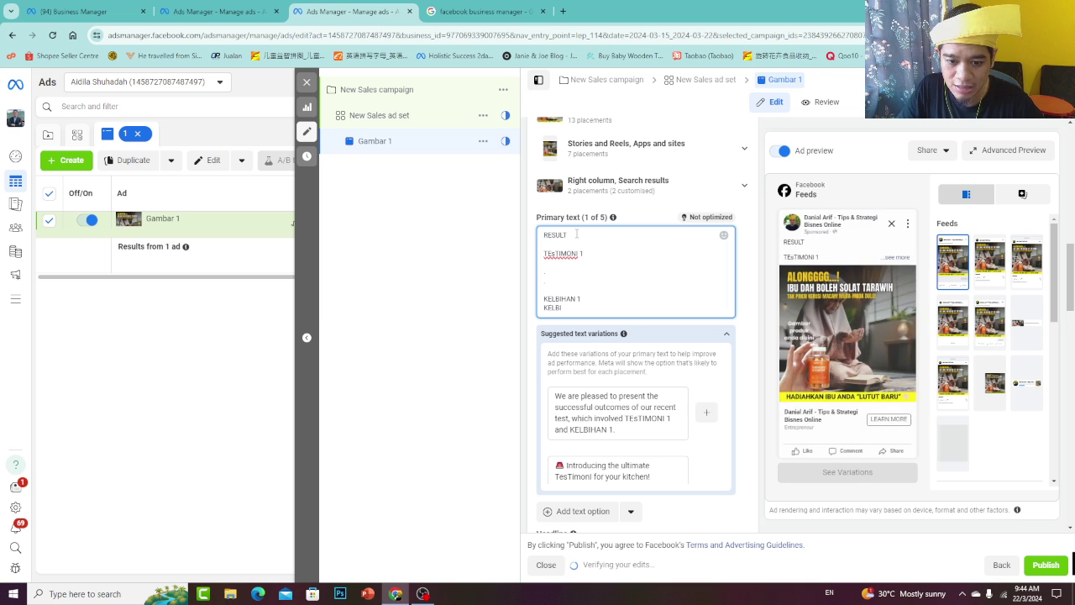
text(EBIHAN 2)
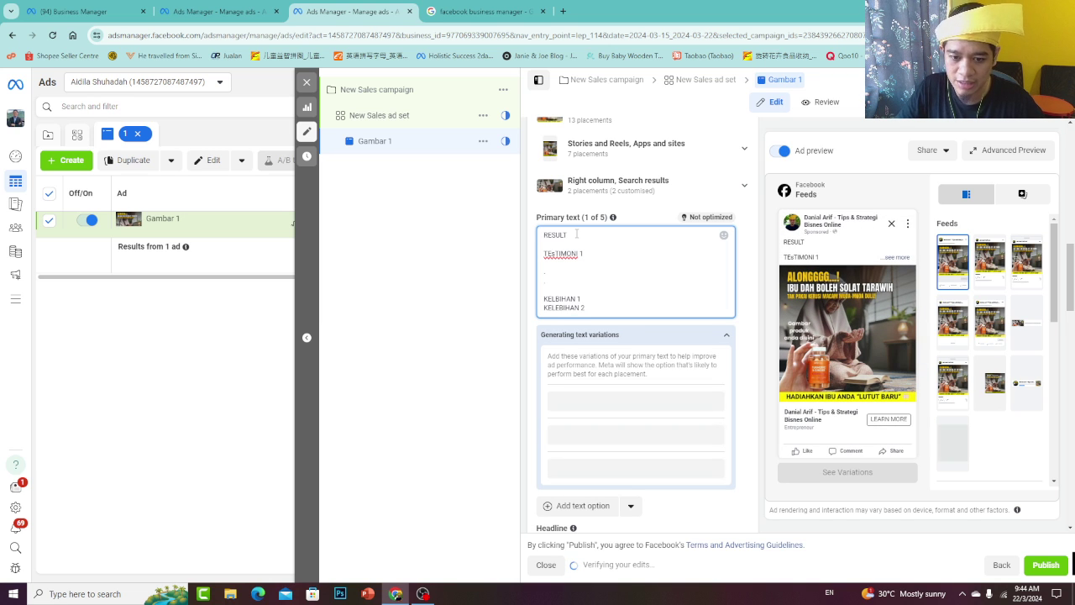
Add dot spacer lines below KELEBIHAN 2, followed by the line OFFER, in the primary text
key(Return)
key(Return)
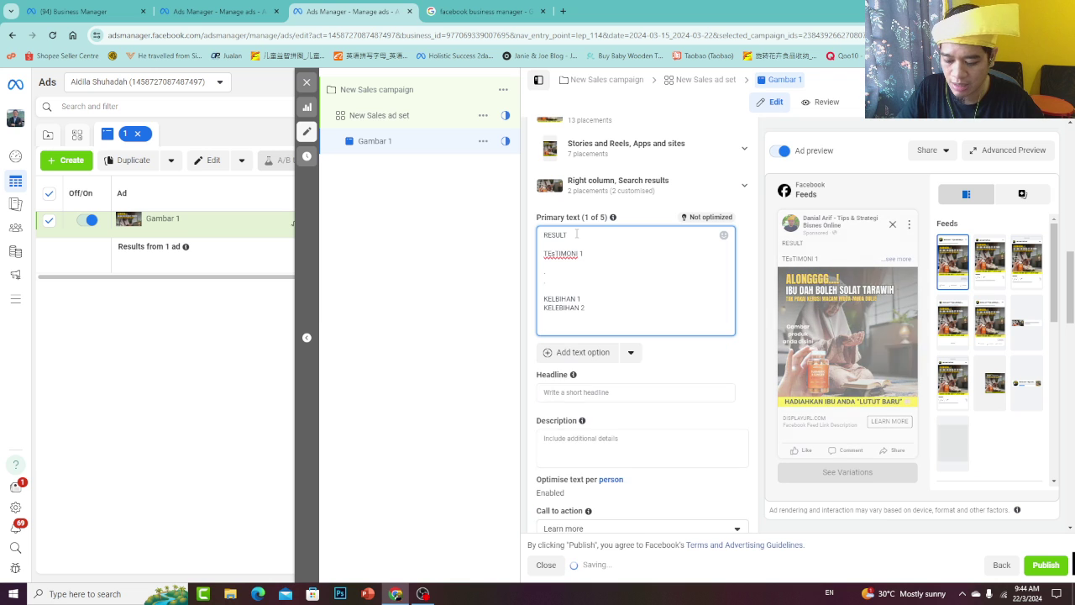
key(Return)
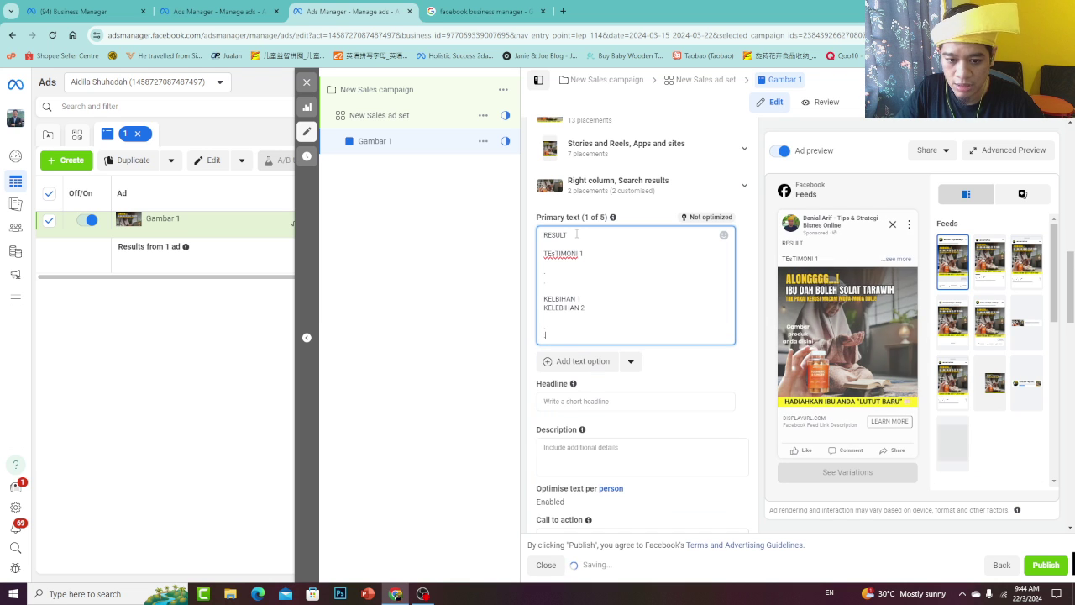
text(.)
key(Return)
key(Return)
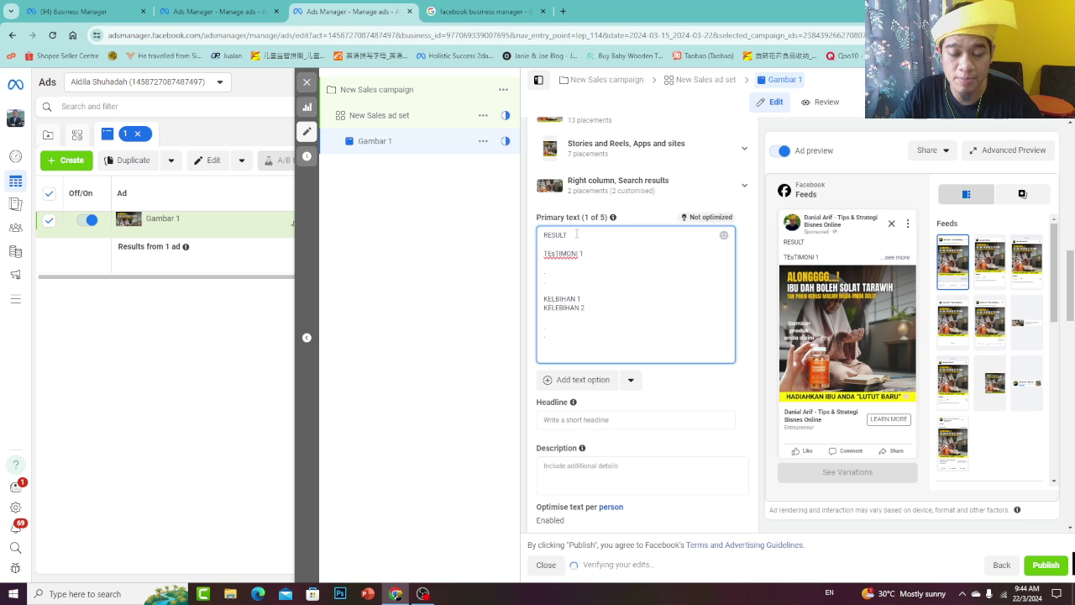
text(OFFER)
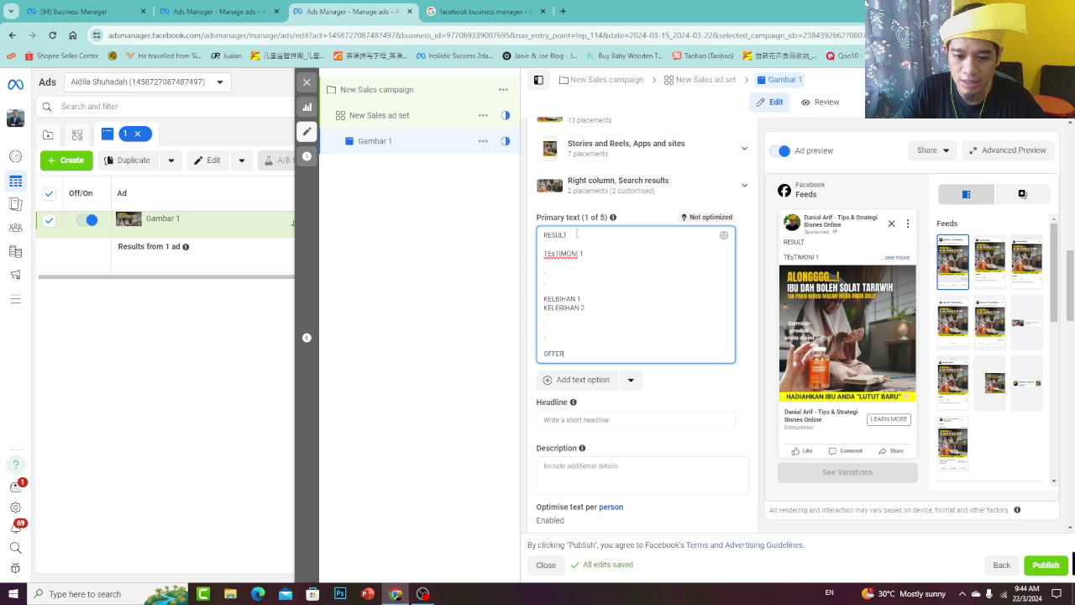
key(Return)
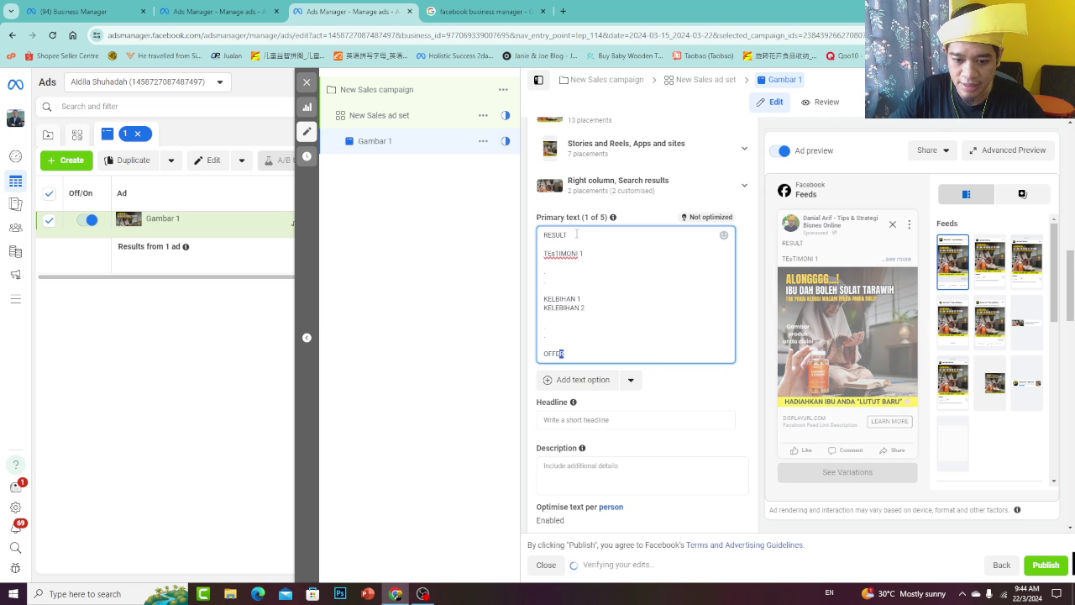
text(CTA)
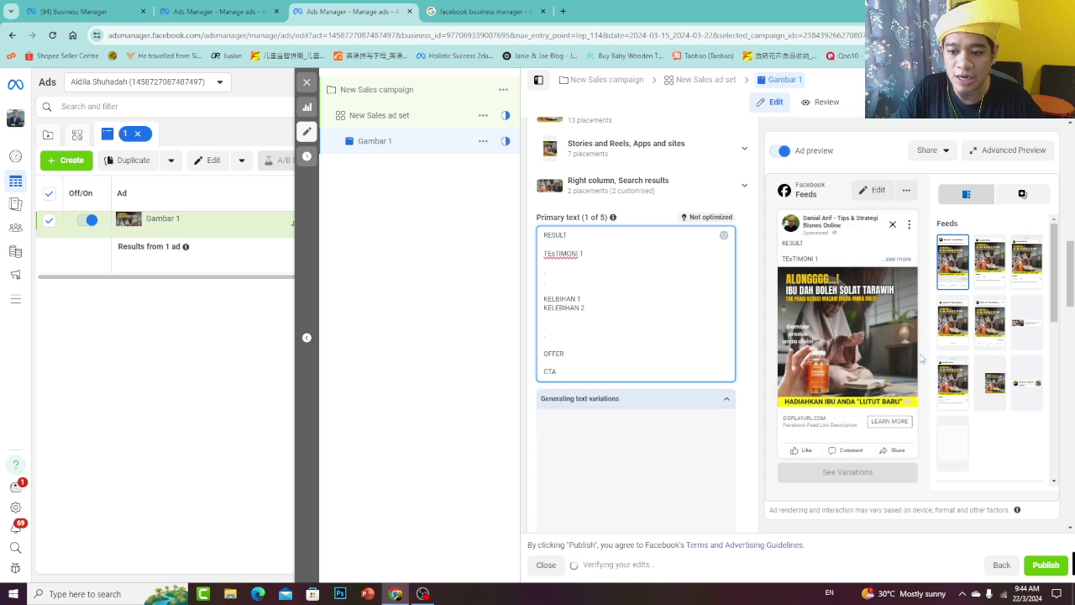
key(BackSpace)
key(BackSpace)
key(BackSpace)
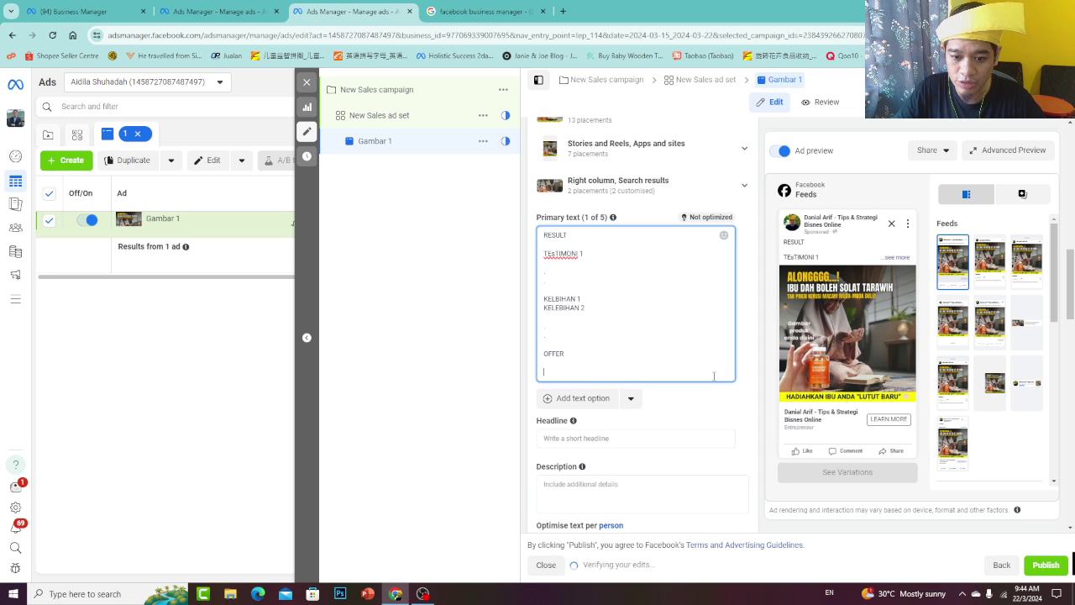
text(Con)
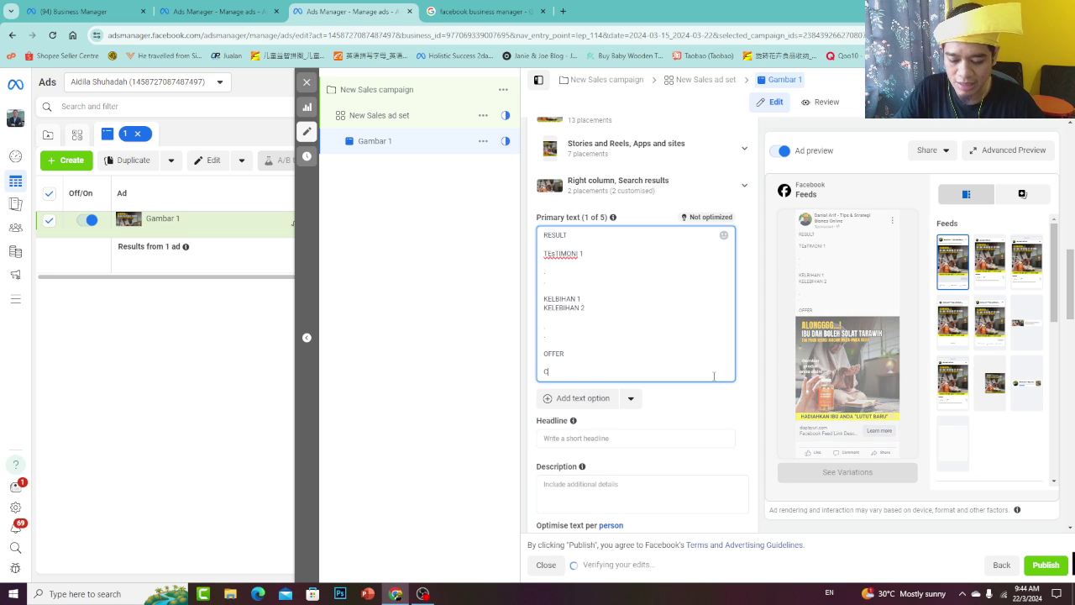
key(BackSpace)
key(BackSpace)
key(BackSpace)
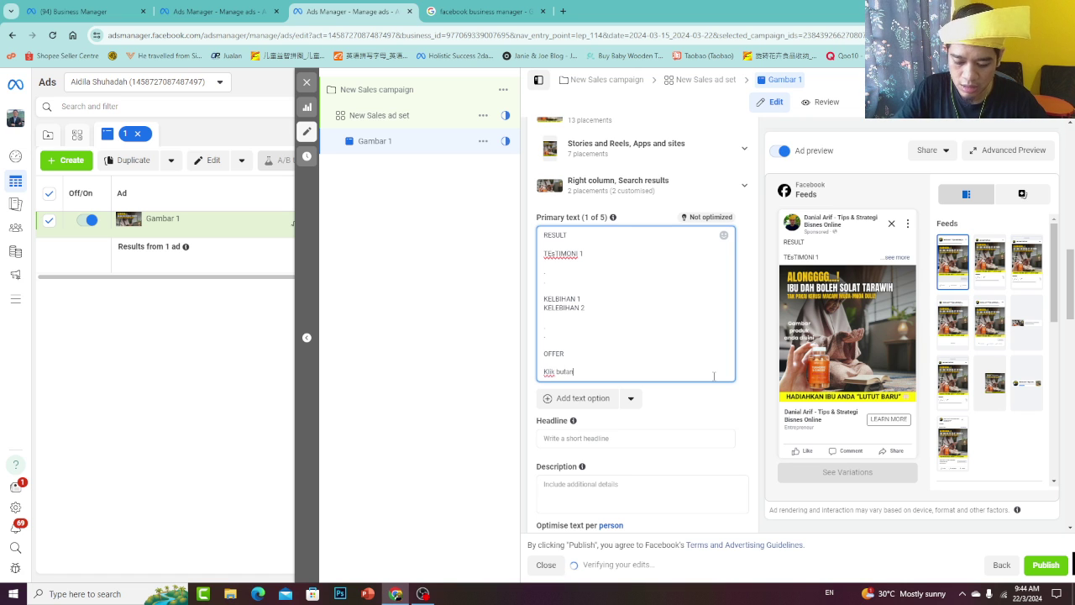
End the primary text with the call-to-action line "Klik butang SHOP NOW untuk C.O.D sekarang~"
text(Klik butang SHO)
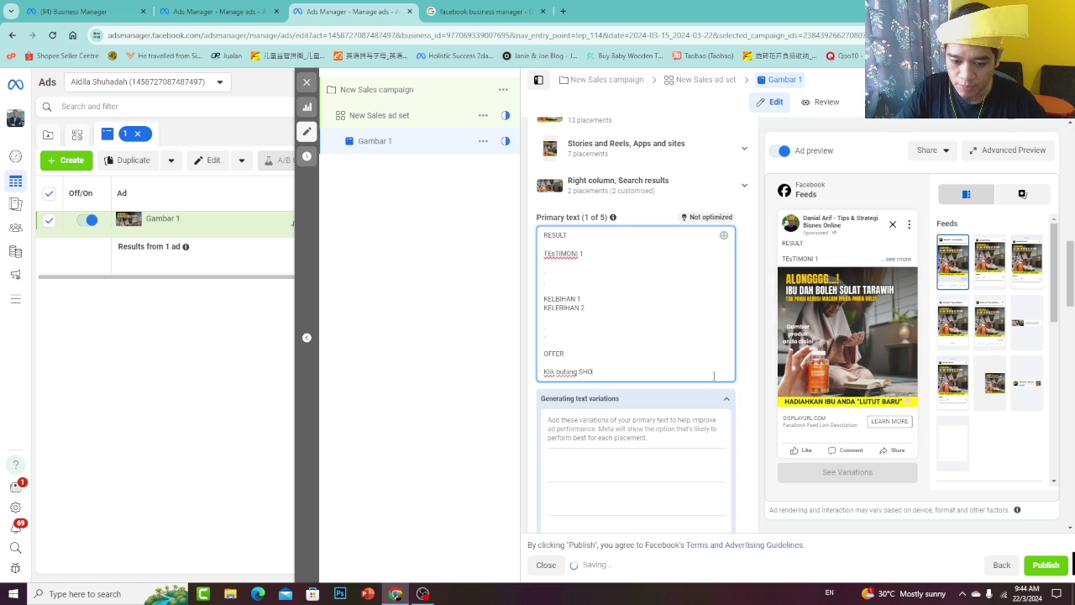
text(P NOW untuk)
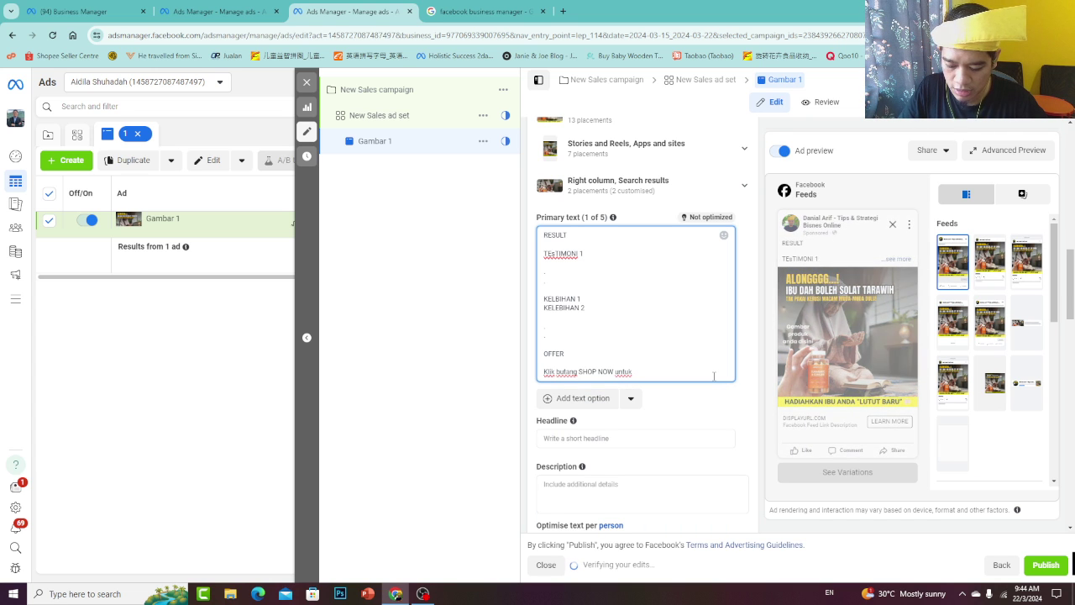
text( C.O.)
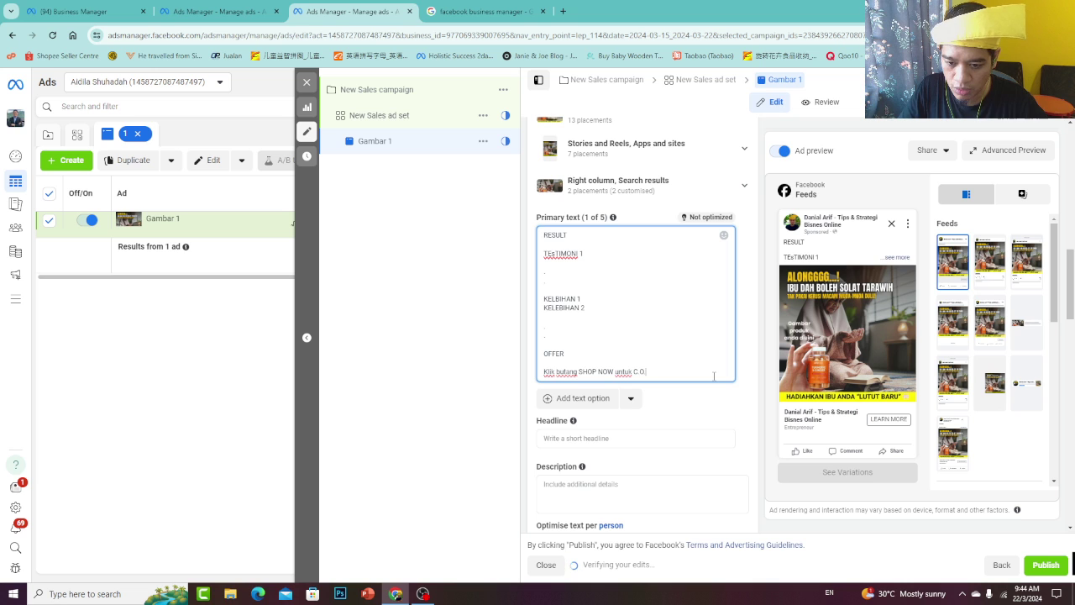
text(D sekaran)
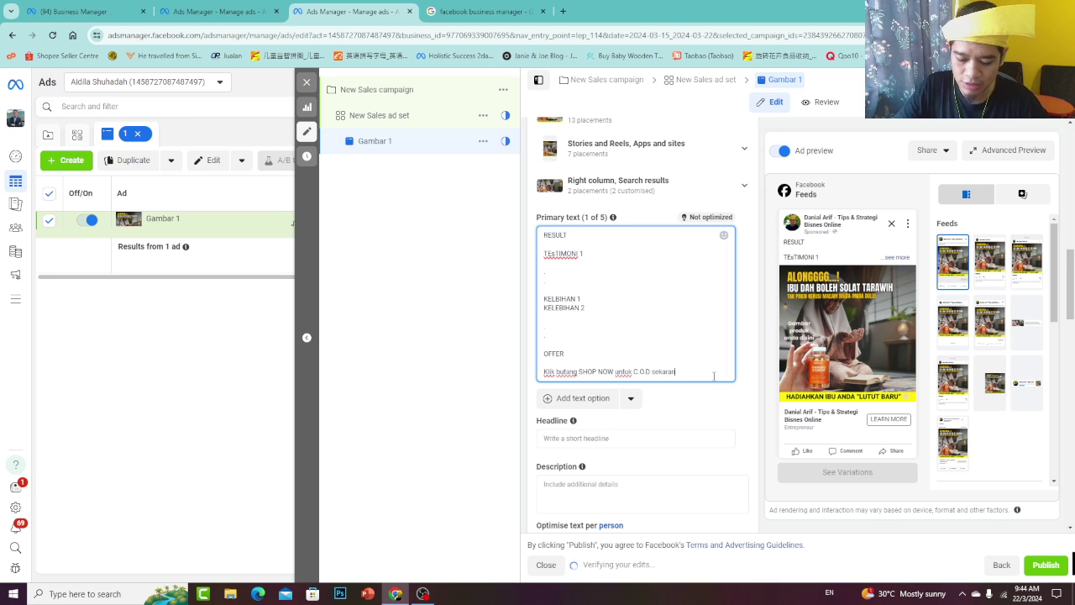
text(g--)
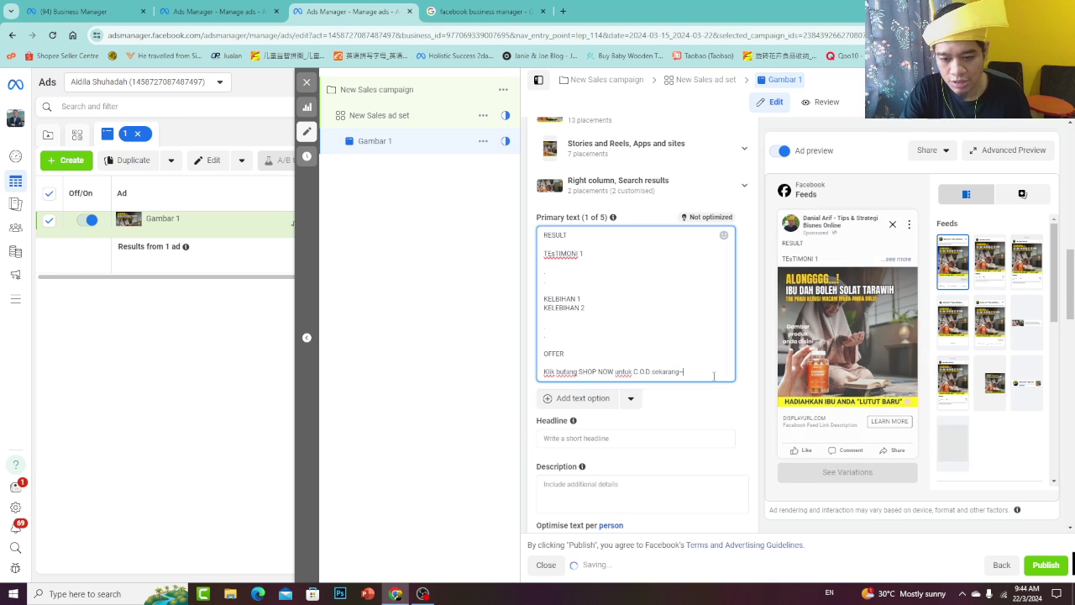
text(~)
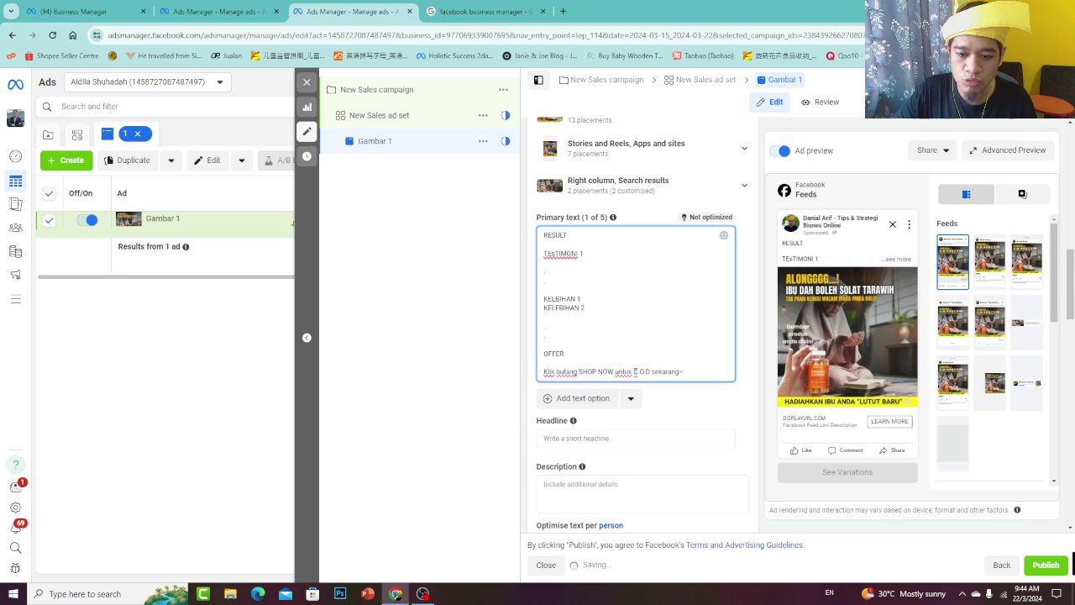
Copy RESULT from the first line of the primary text into the ad's headline
scroll(687, 355, down, 1)
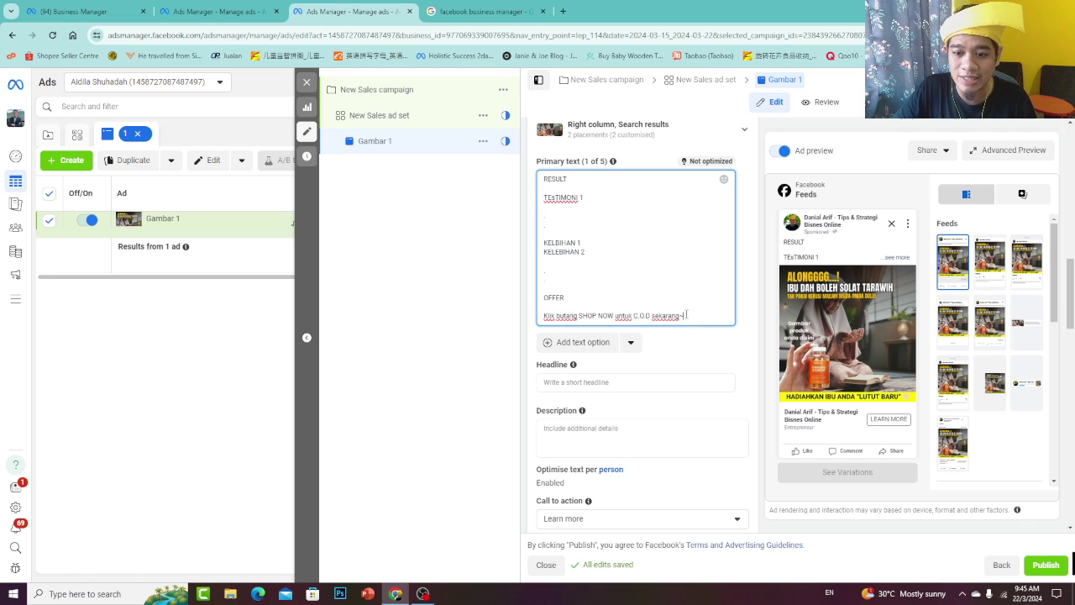
scroll(602, 307, down, 3)
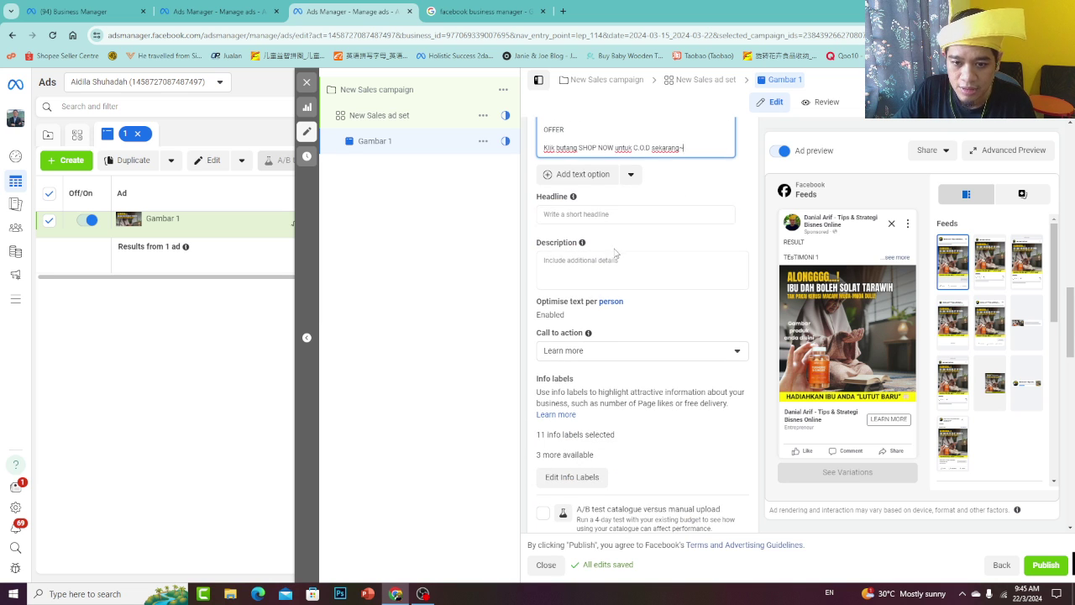
scroll(617, 252, up, 4)
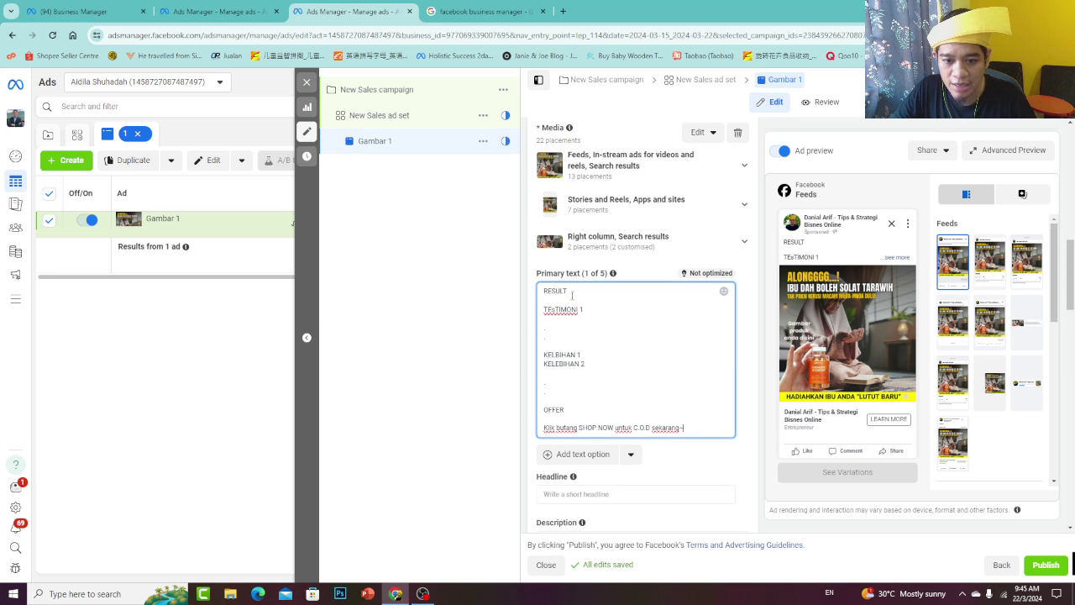
drag(573, 295, 531, 291)
key(ctrl+c)
scroll(525, 320, down, 3)
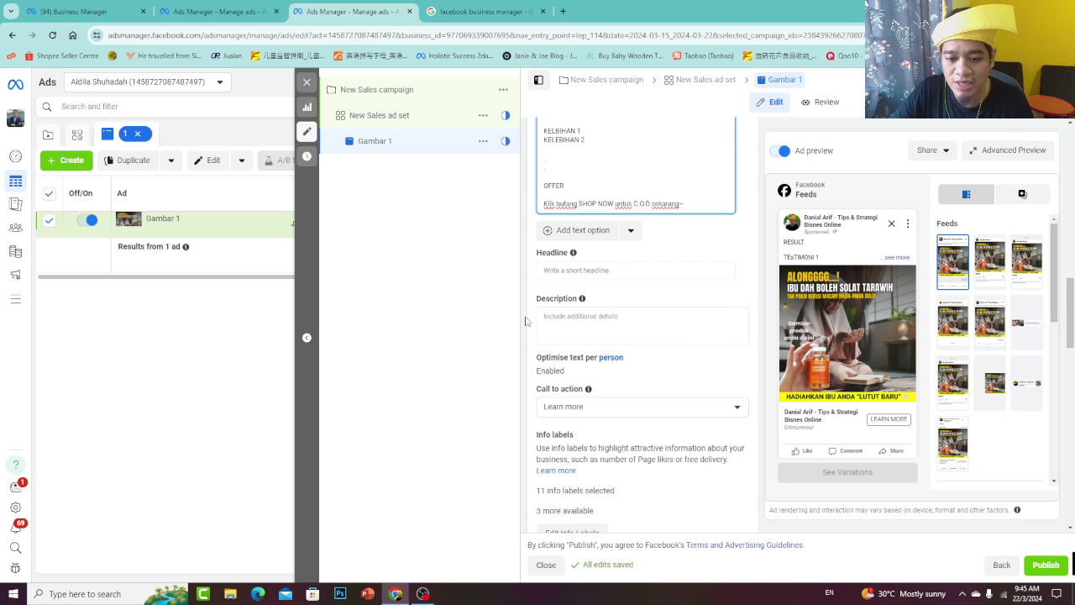
click(559, 269)
key(ctrl+v)
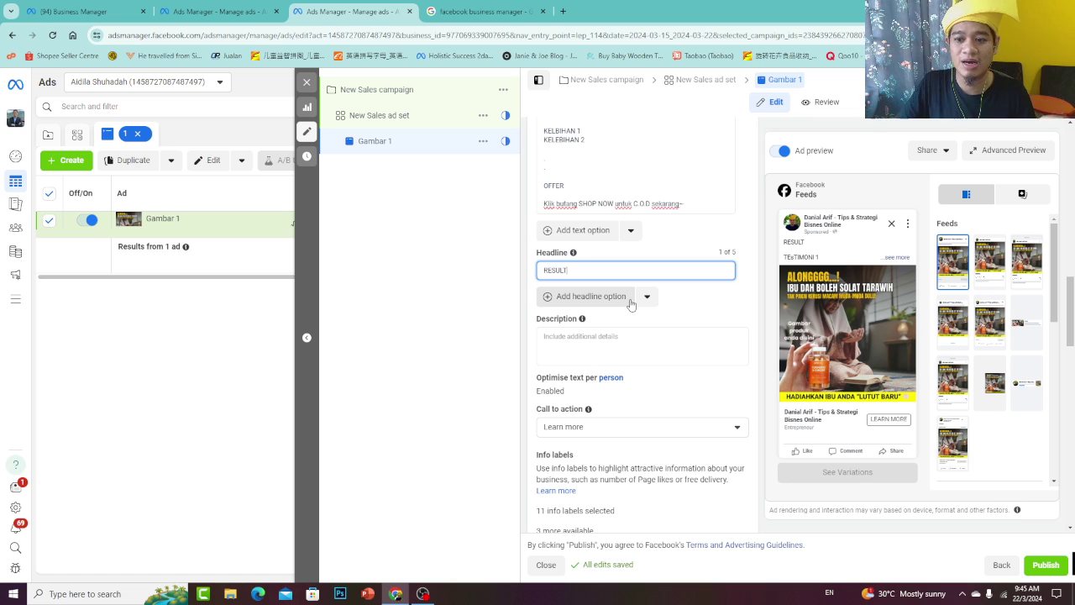
scroll(566, 291, up, 3)
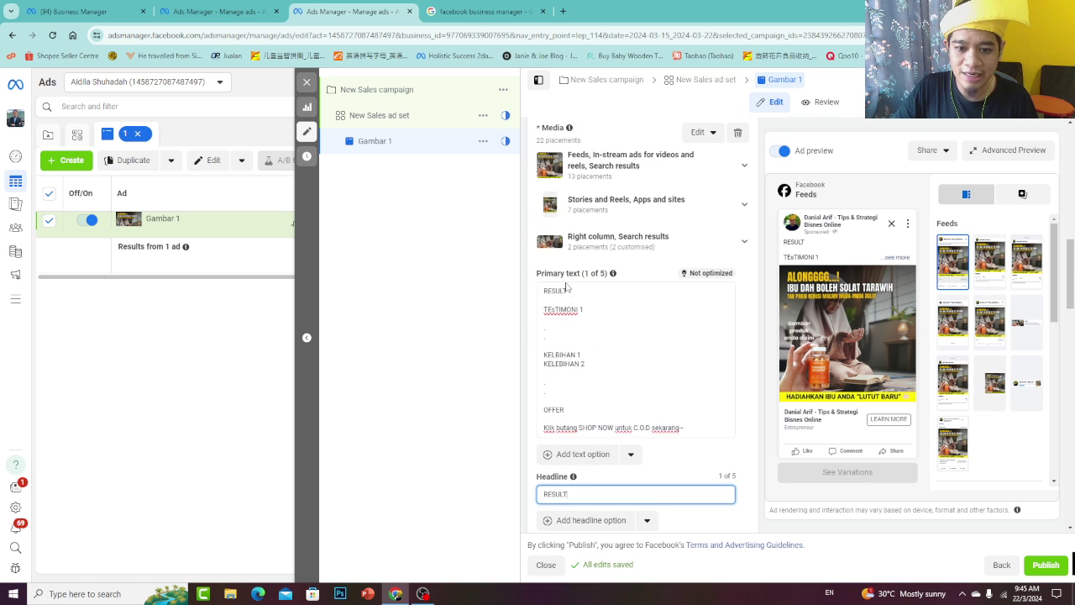
double_click(572, 289)
click(596, 310)
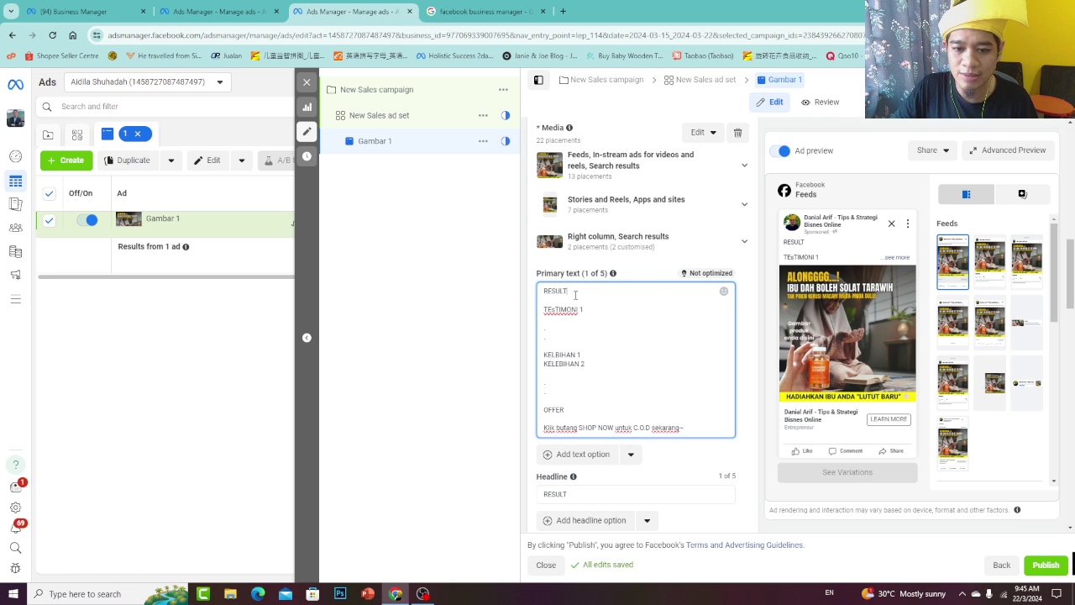
drag(576, 293, 540, 295)
scroll(571, 310, down, 1)
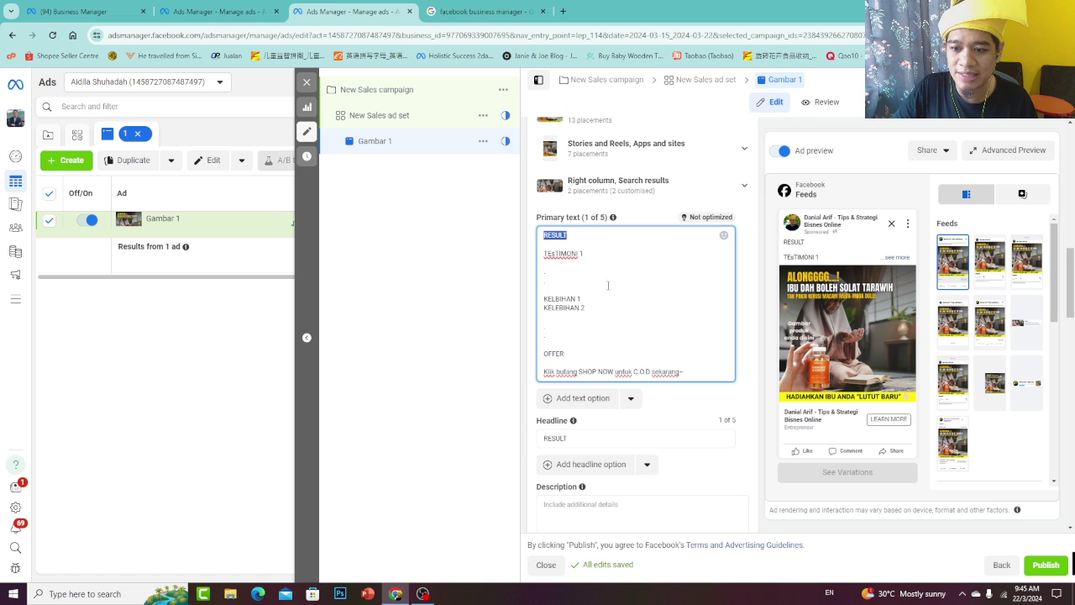
click(624, 262)
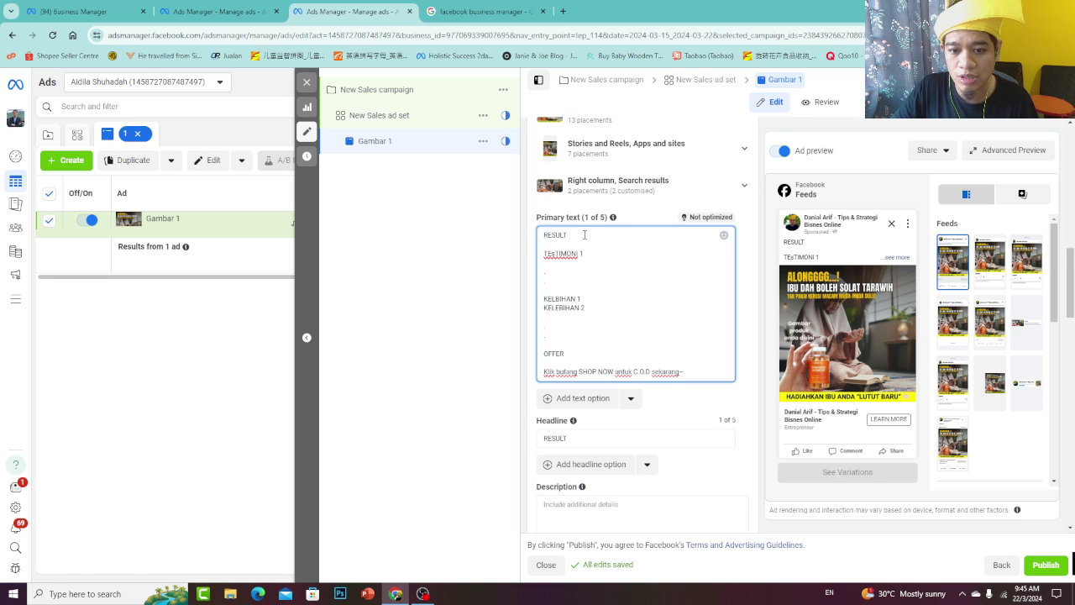
Replace RESULT in the first line of the primary text with "Ibu anda ada masalah sakit lutut?"
drag(584, 235, 535, 236)
double_click(555, 237)
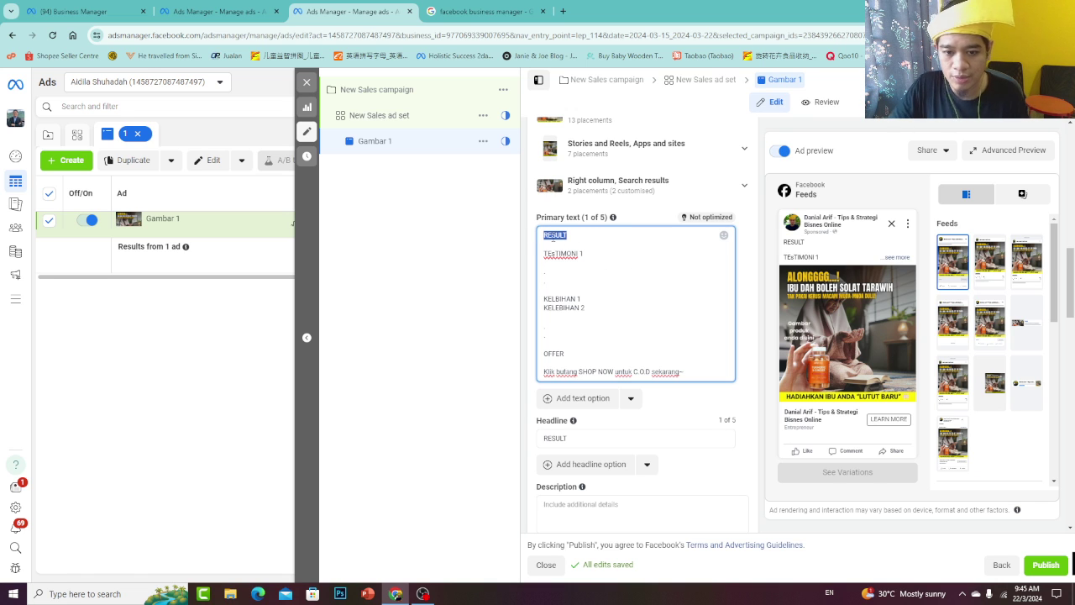
text(A)
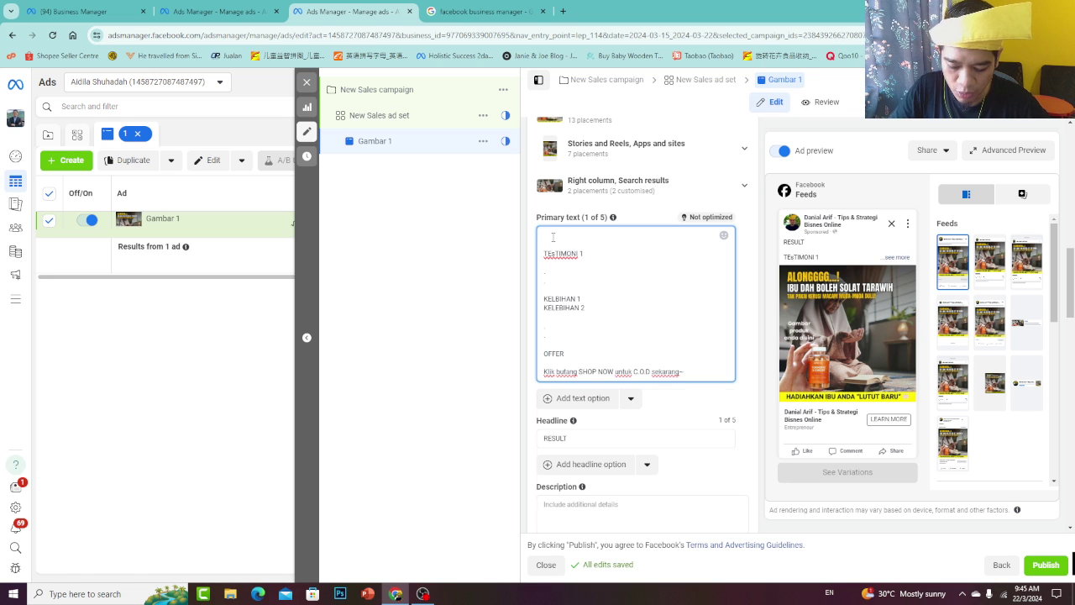
text(Ibu anda ada)
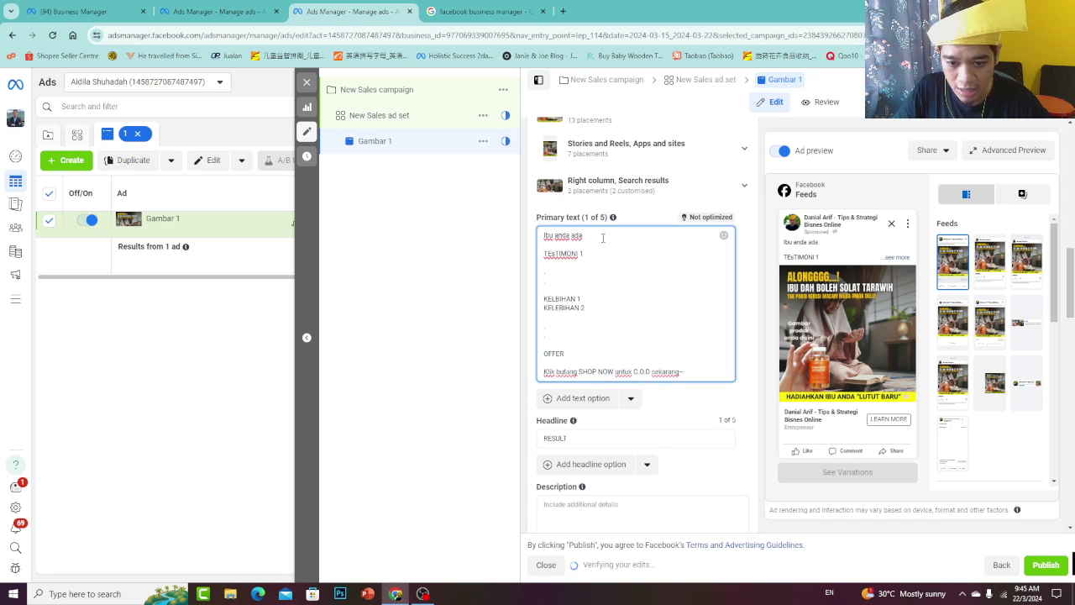
text(masalah saki)
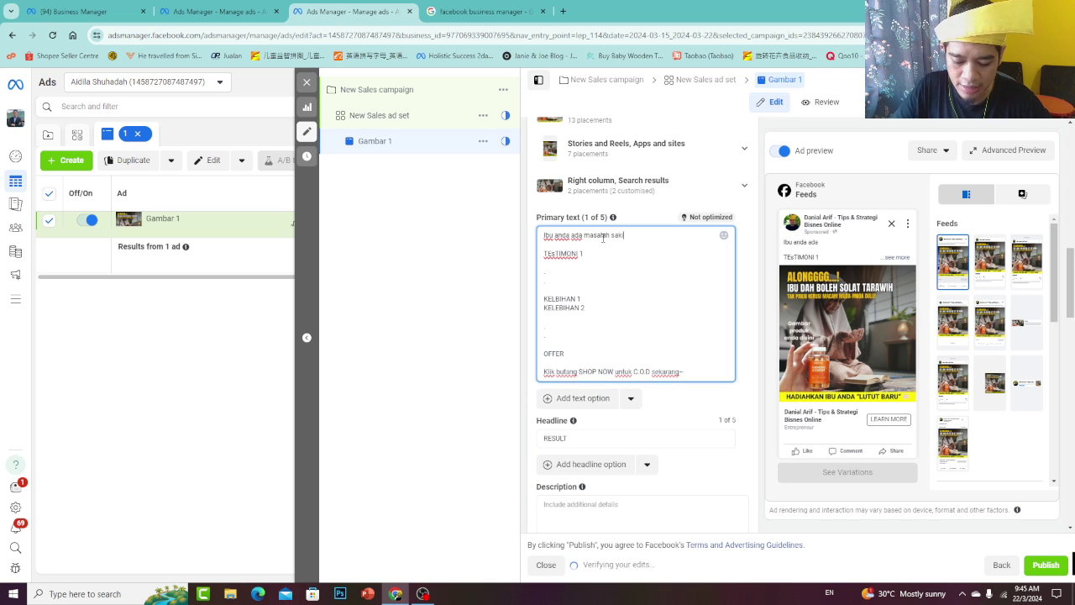
text(t l)
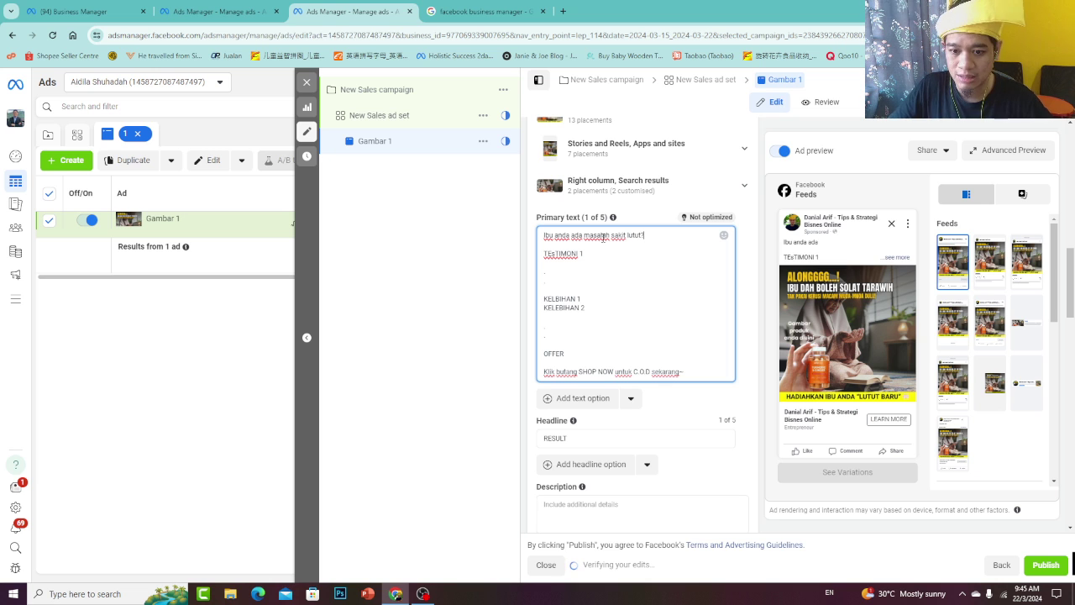
text(utut?)
Change the first line of the primary text back to RESULT
triple_click(603, 238)
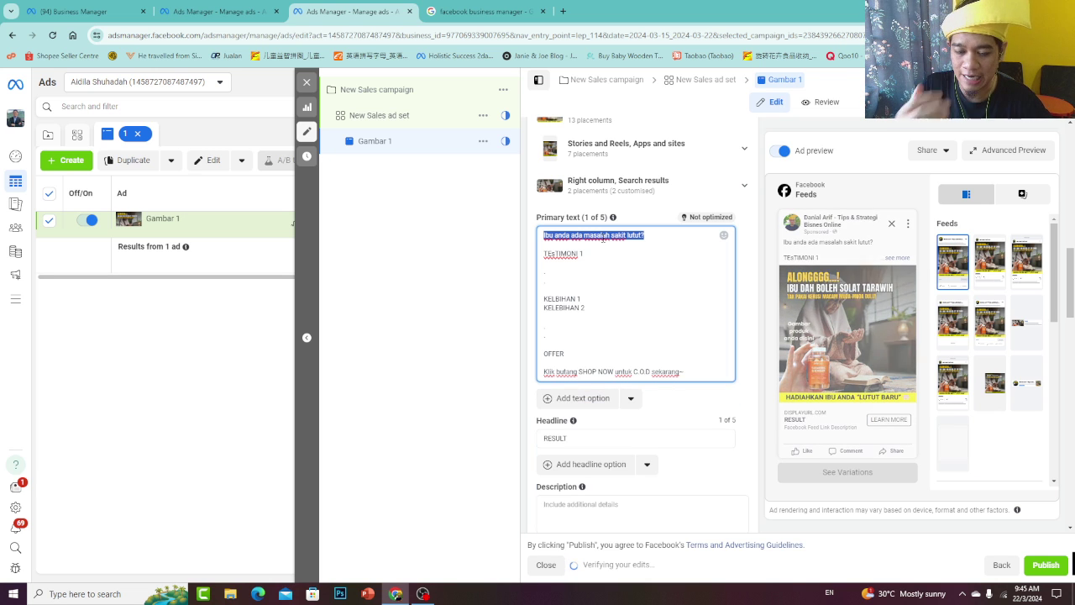
text(RESULT)
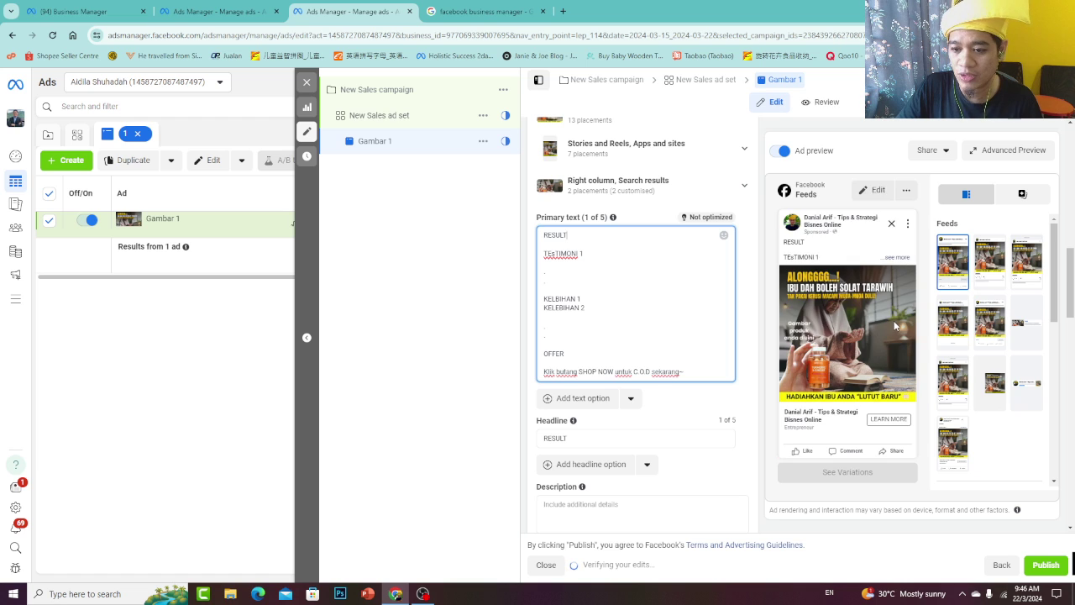
click(580, 236)
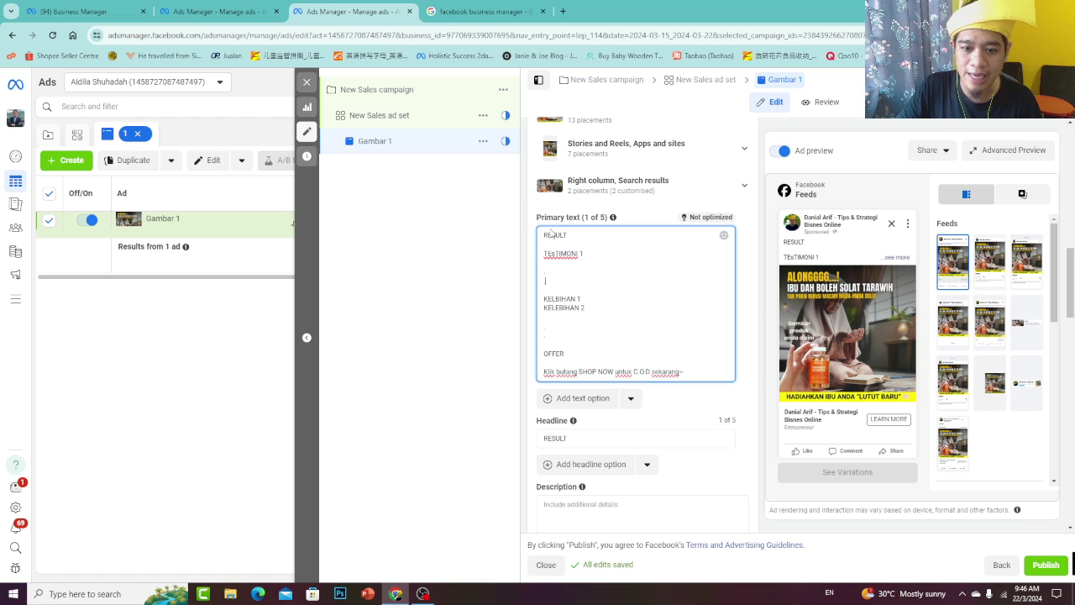
double_click(555, 235)
click(671, 404)
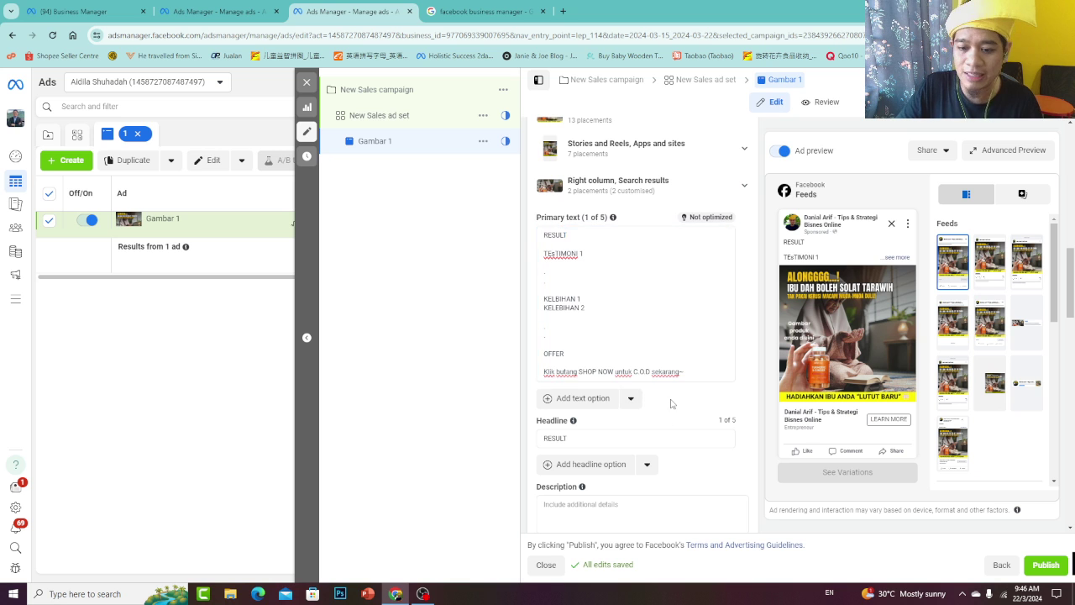
scroll(672, 404, down, 10)
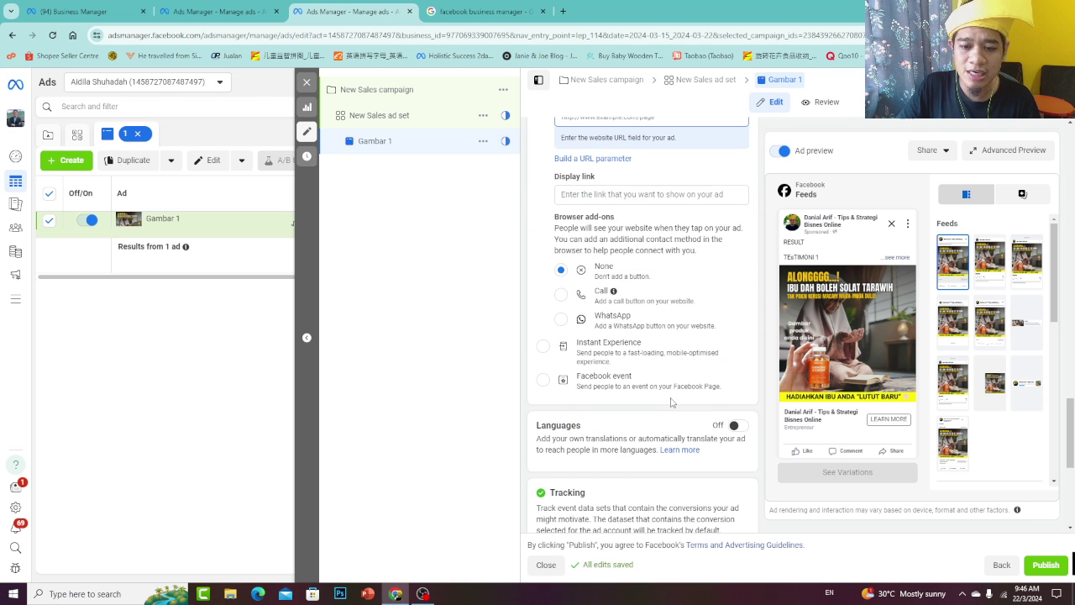
scroll(657, 353, up, 3)
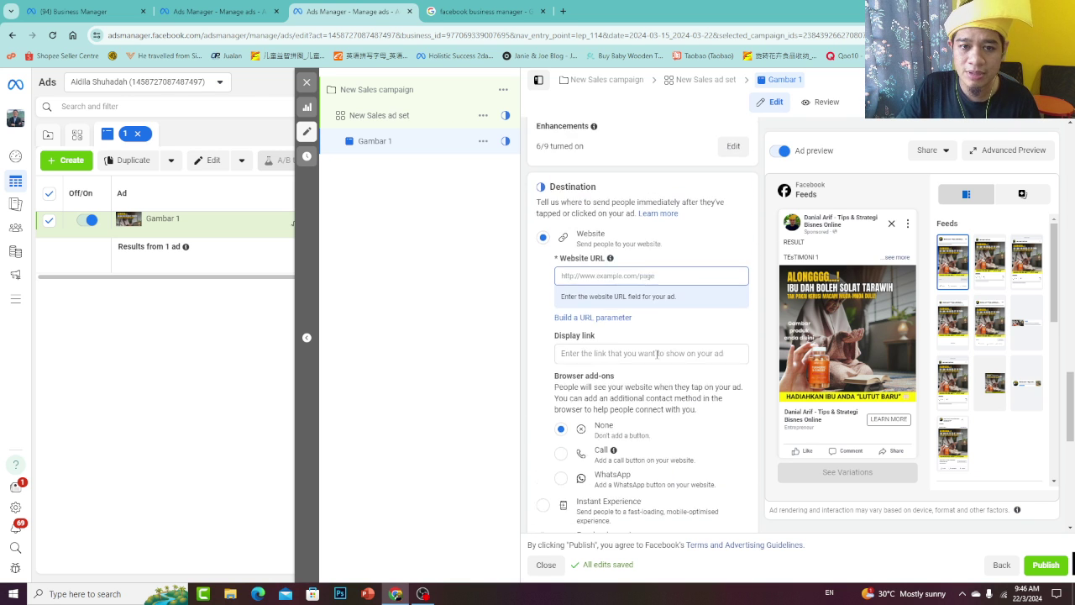
click(566, 11)
text(rokep.co)
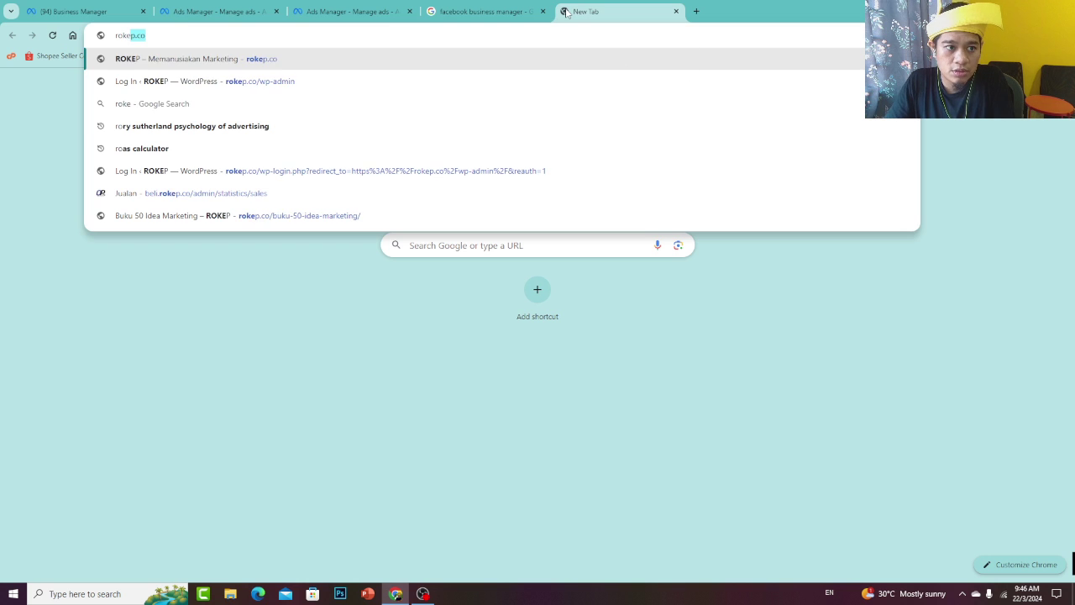
key(Return)
click(355, 5)
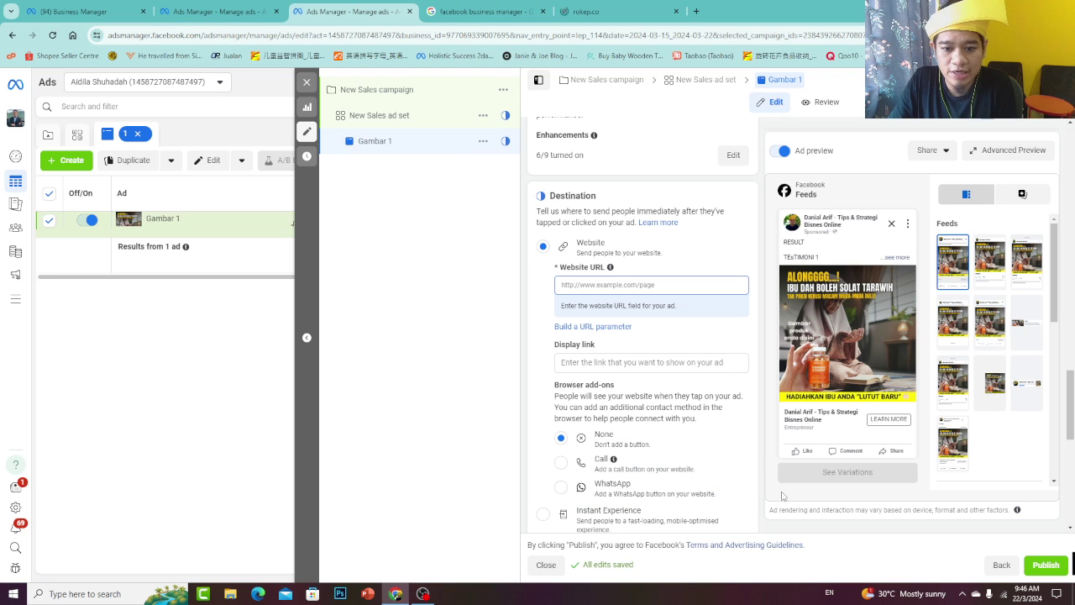
click(619, 284)
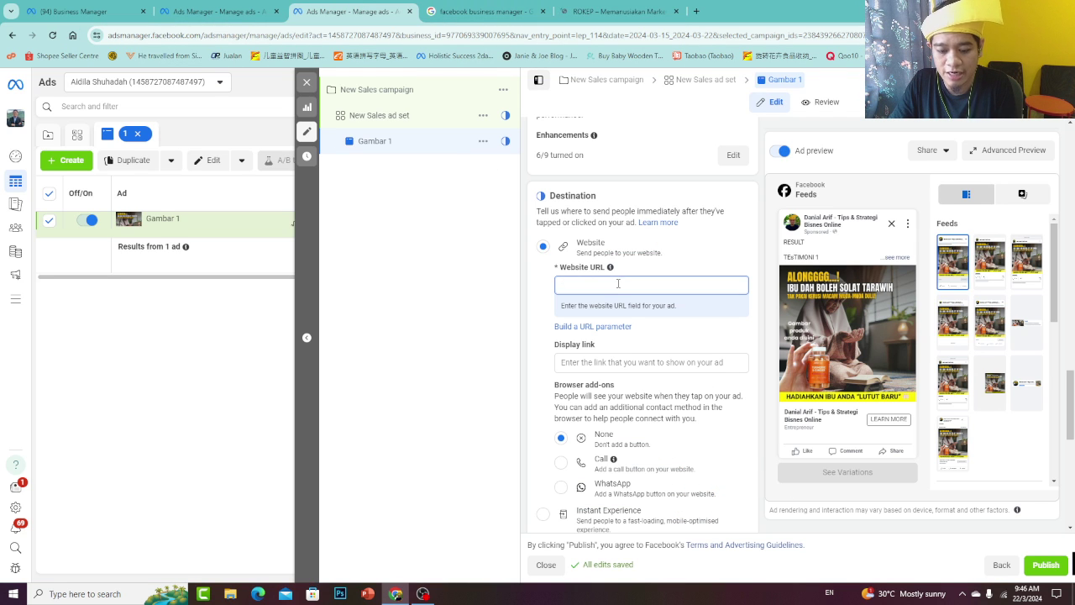
click(579, 11)
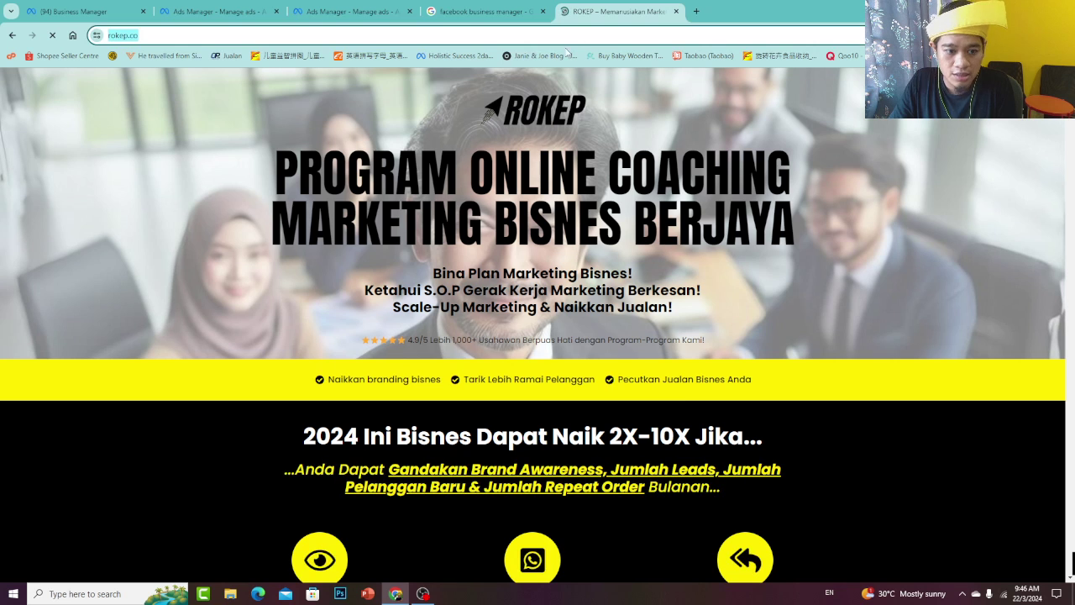
click(353, 11)
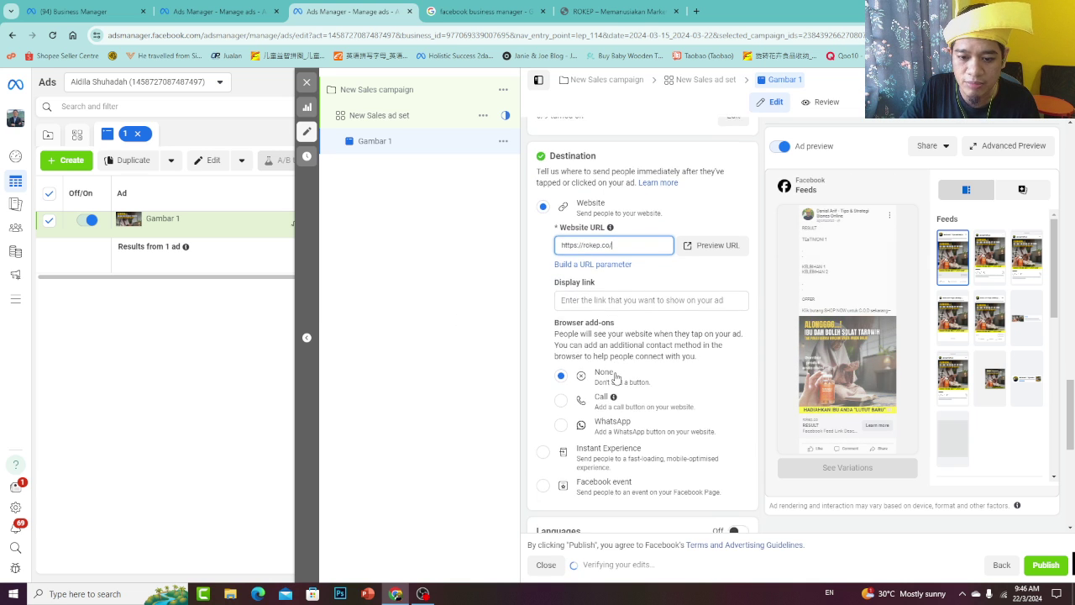
Check the ad's tracking settings and publish the sales campaign with its ad set and ad
scroll(630, 353, down, 4)
mouse_move(860, 186)
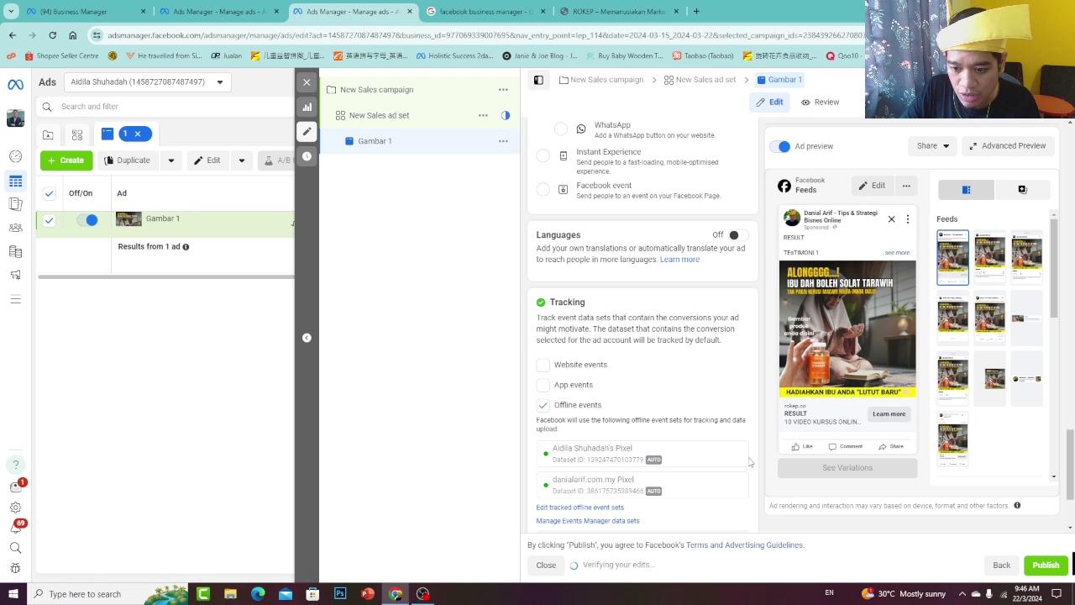
scroll(756, 464, down, 2)
click(1047, 571)
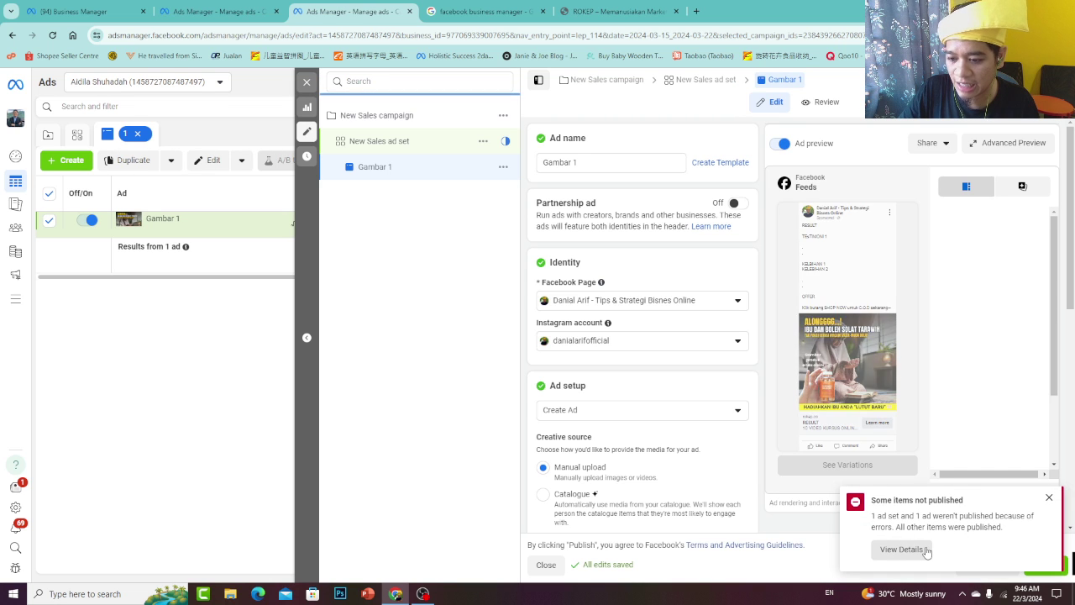
Open the publishing error details, go to the New Sales ad set to fix them, and set its conversion event to Purchase
click(893, 549)
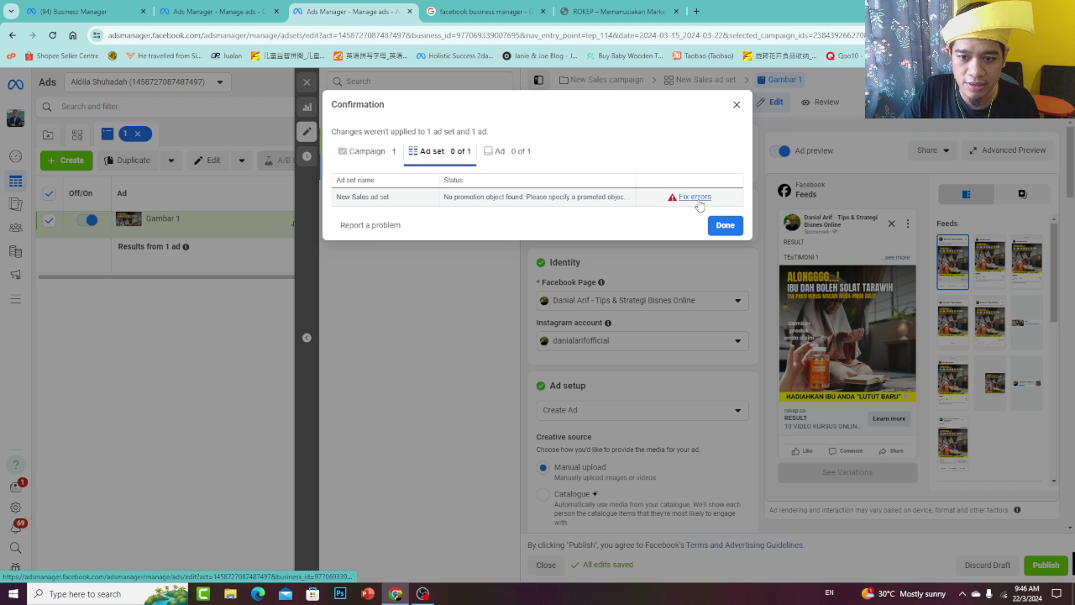
click(697, 200)
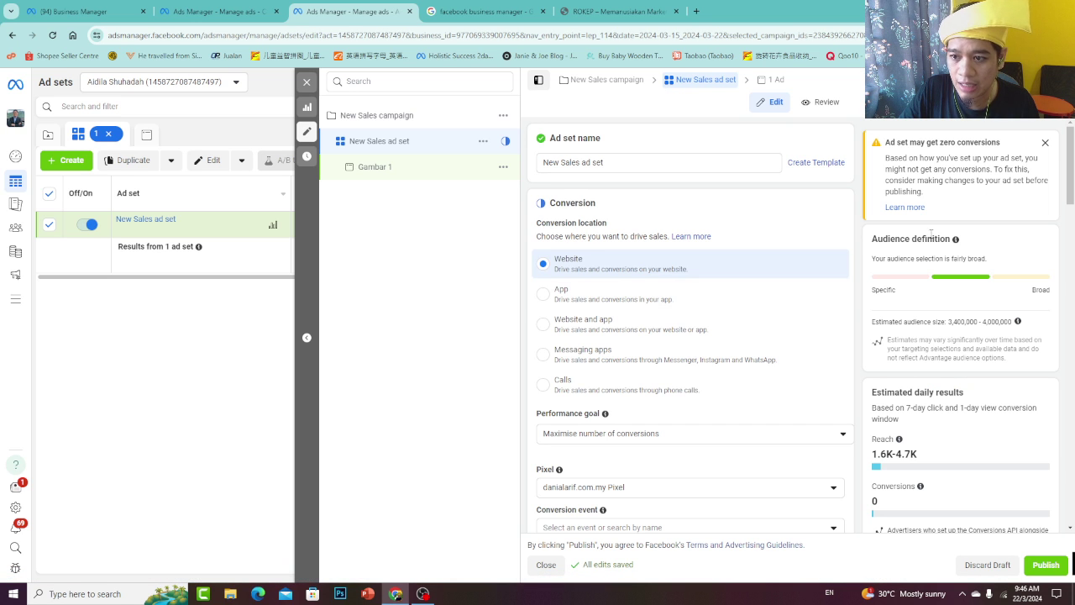
scroll(638, 269, down, 3)
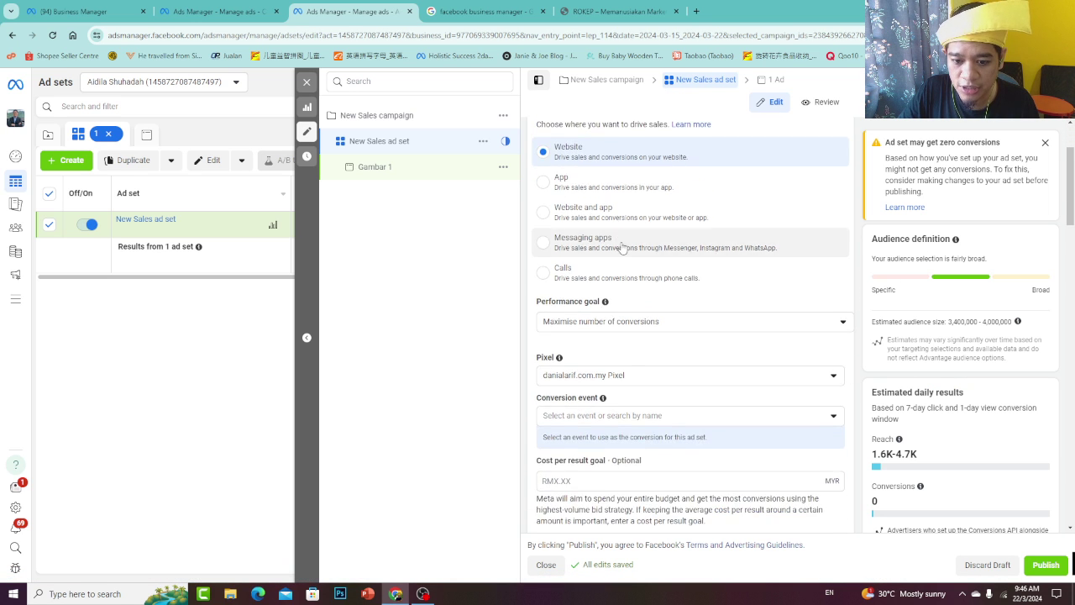
click(621, 304)
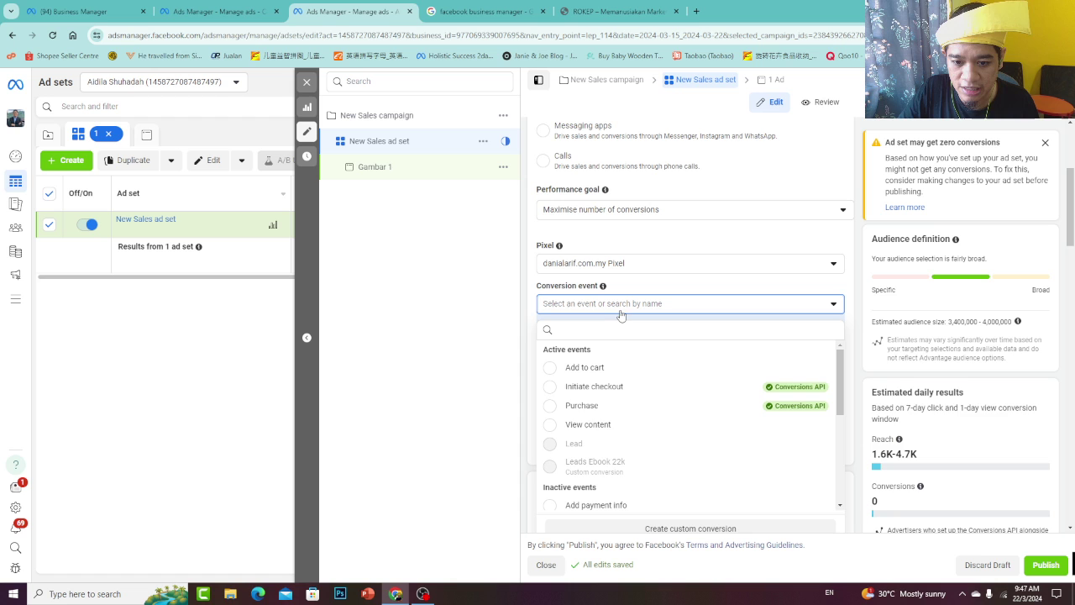
click(551, 408)
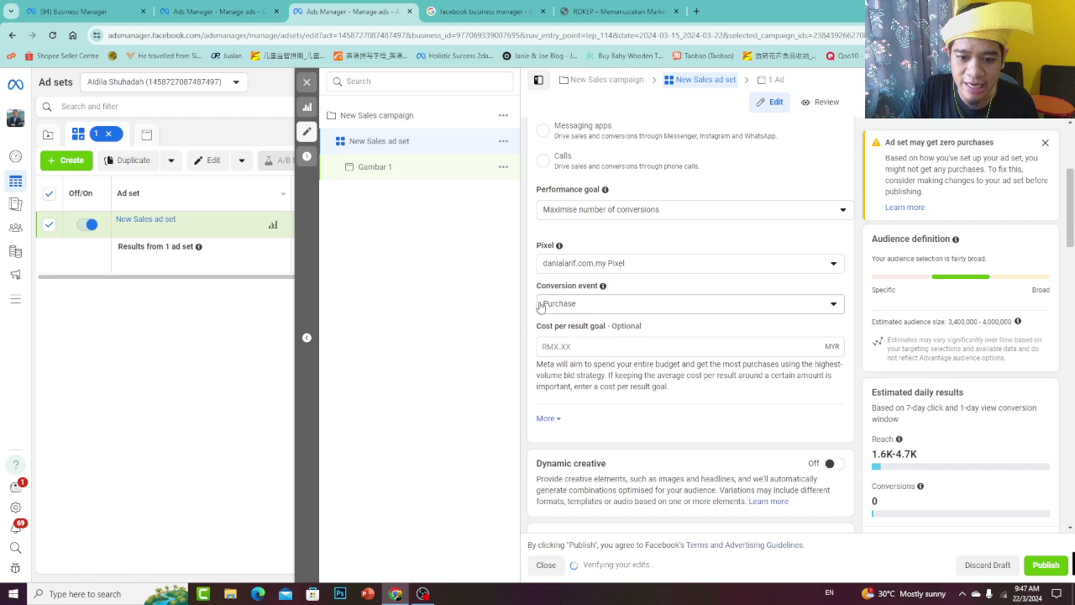
Review the ad set's conversion settings, publish the ad set and ad again, and close the editor
scroll(634, 173, up, 3)
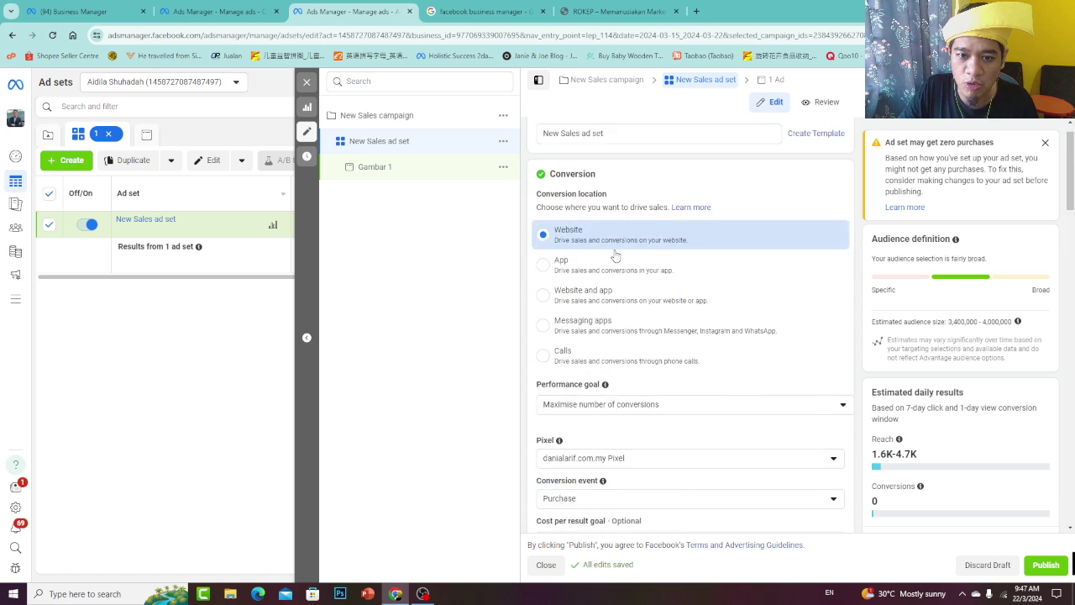
scroll(616, 256, down, 1)
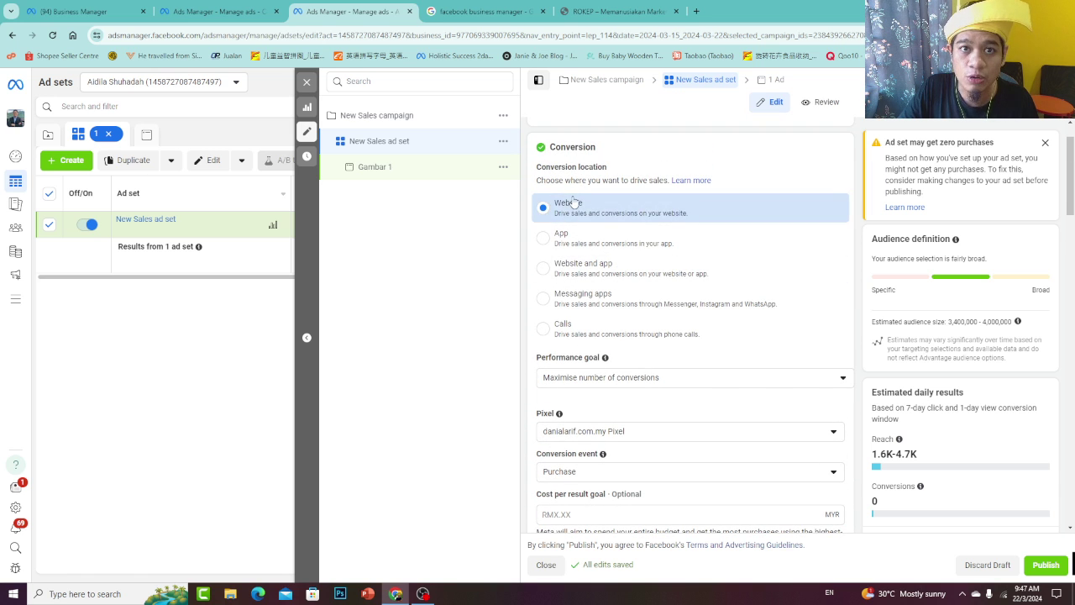
scroll(592, 252, down, 2)
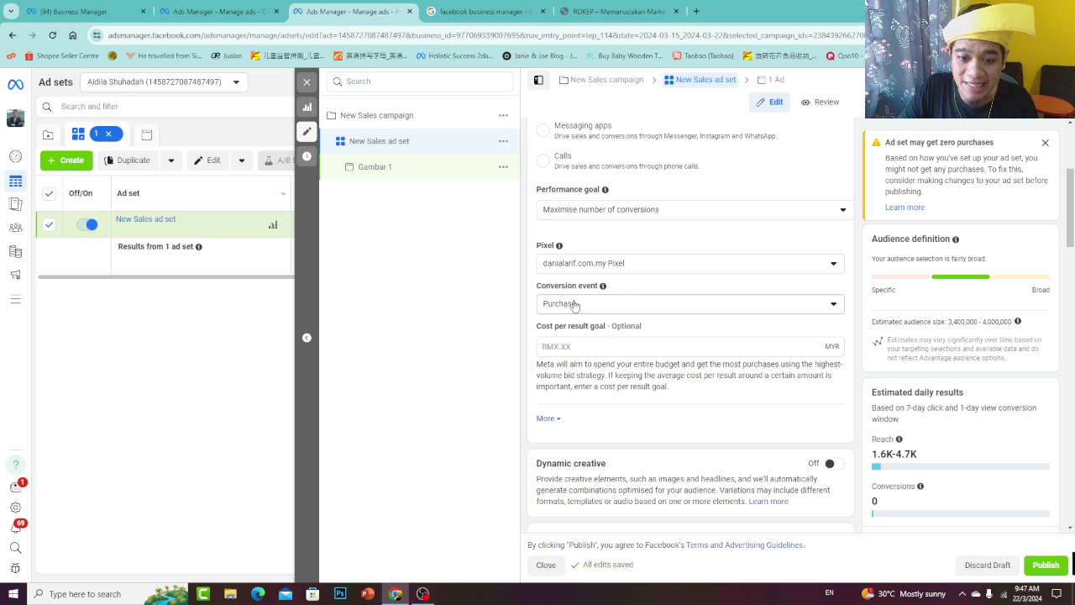
click(1042, 568)
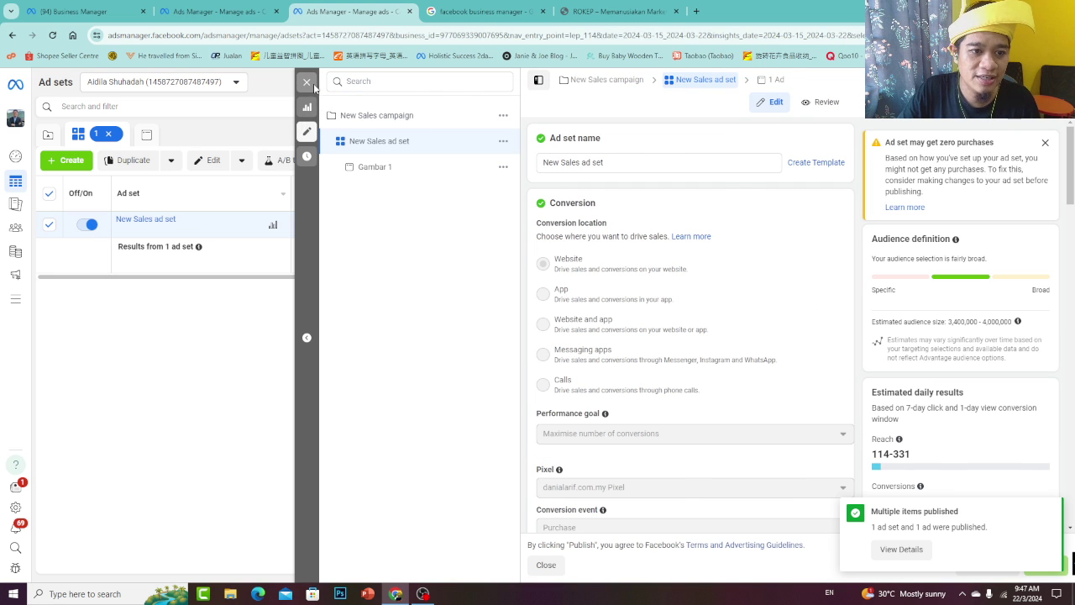
click(309, 84)
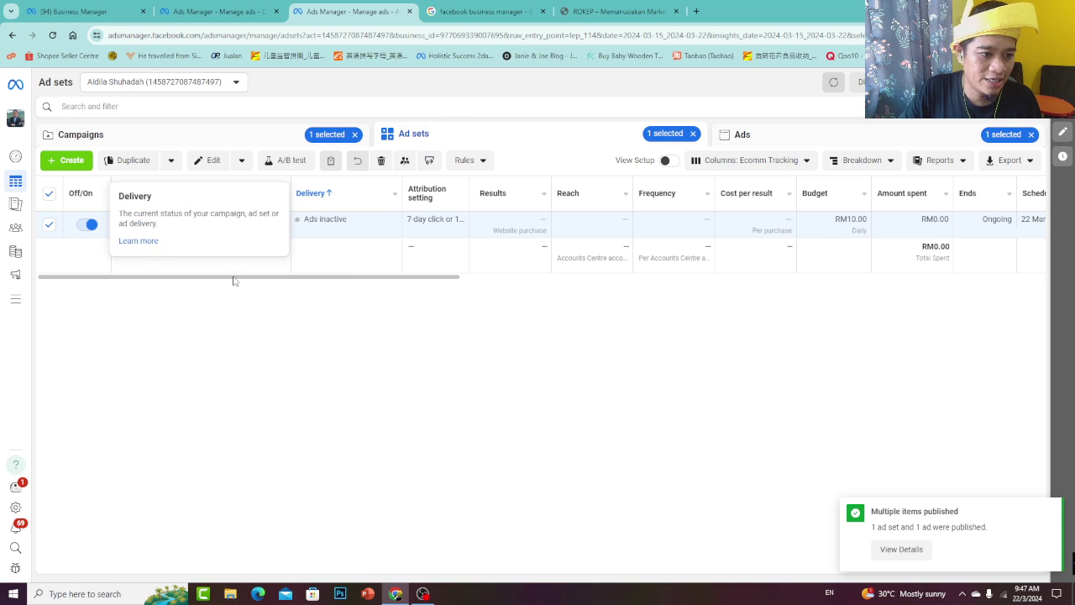
Duplicate the New Sales ad set into the existing New Sales campaign with one copy
click(166, 236)
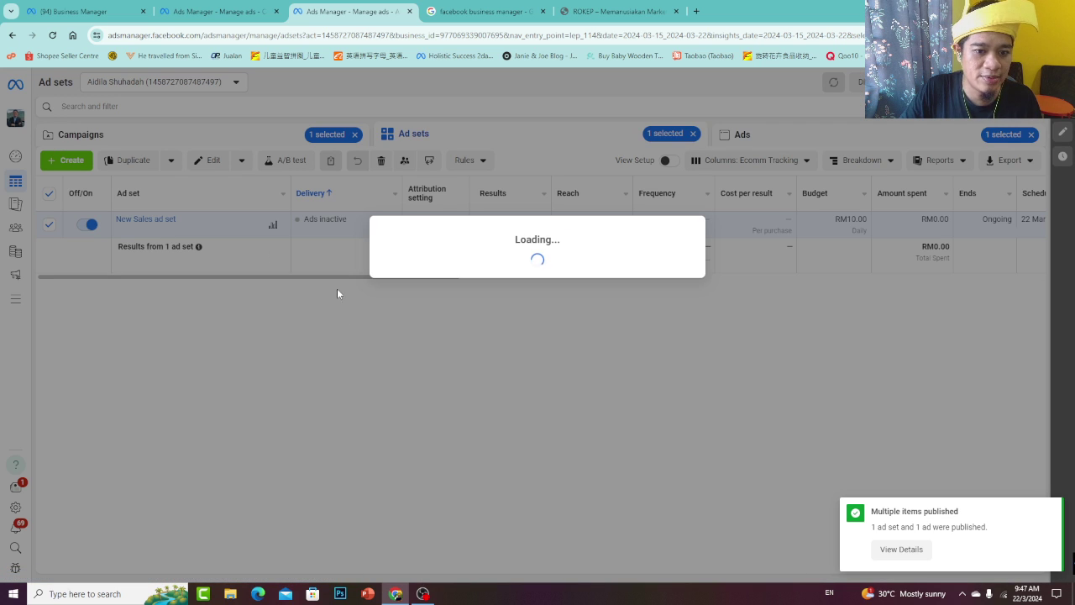
click(433, 284)
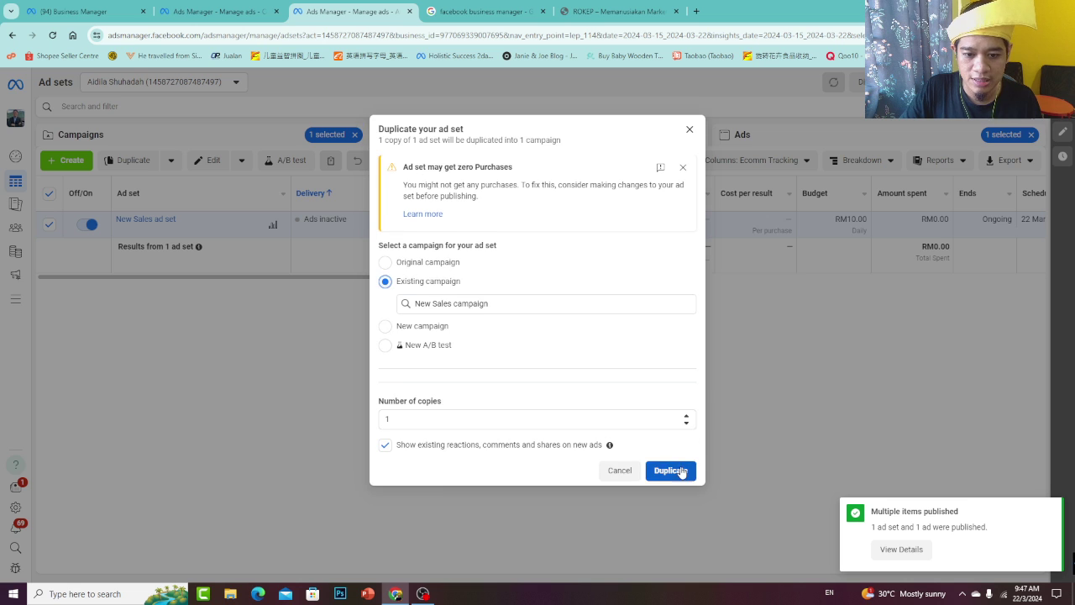
click(678, 470)
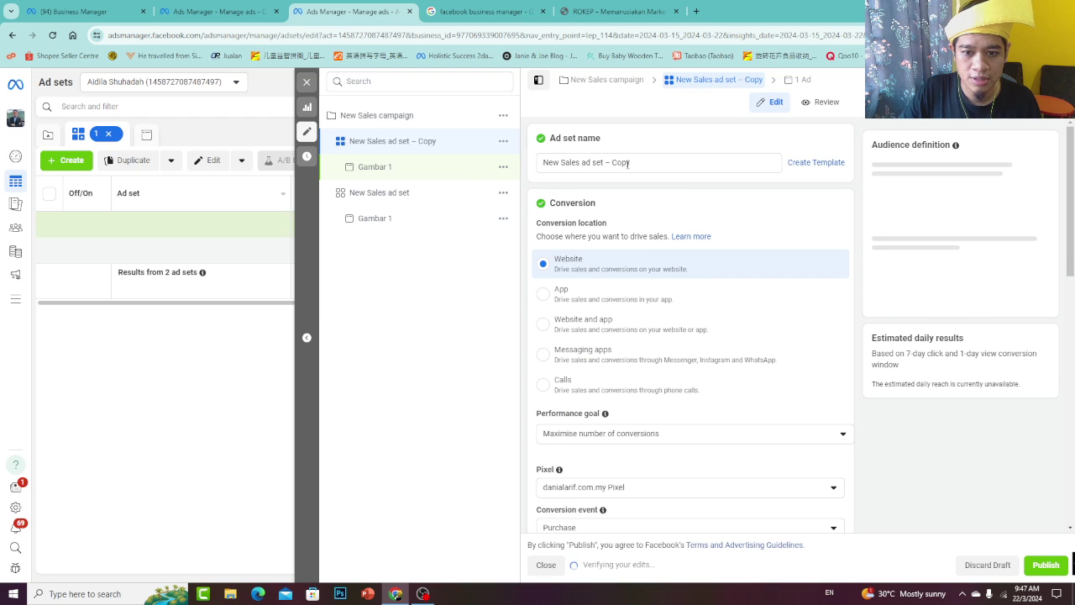
Open the Gambar 1 ad under New Sales ad set – Copy and remove its existing media
click(374, 176)
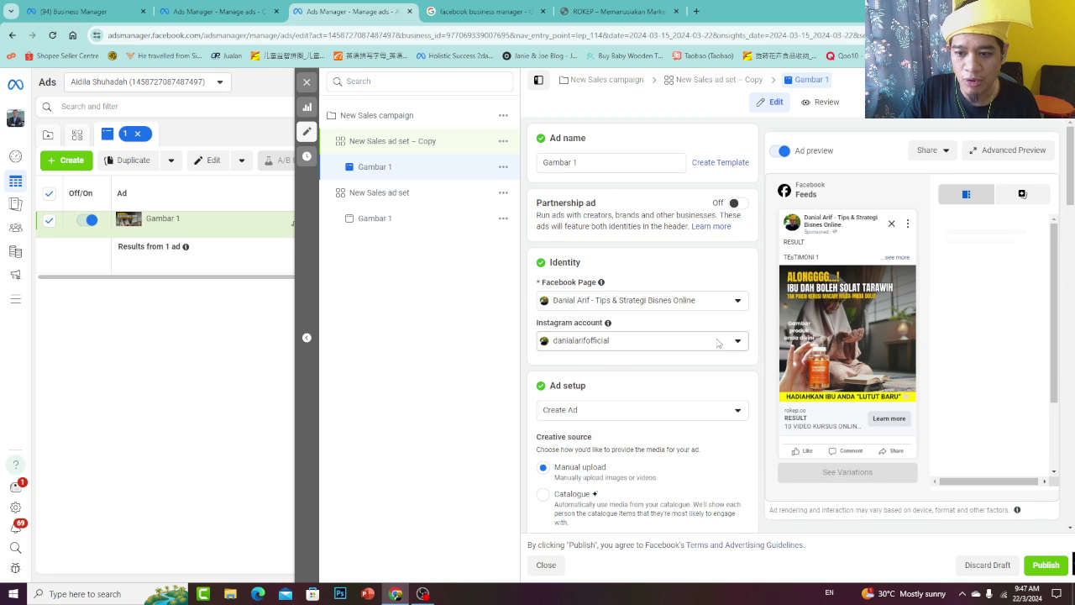
scroll(718, 344, down, 2)
scroll(718, 345, down, 5)
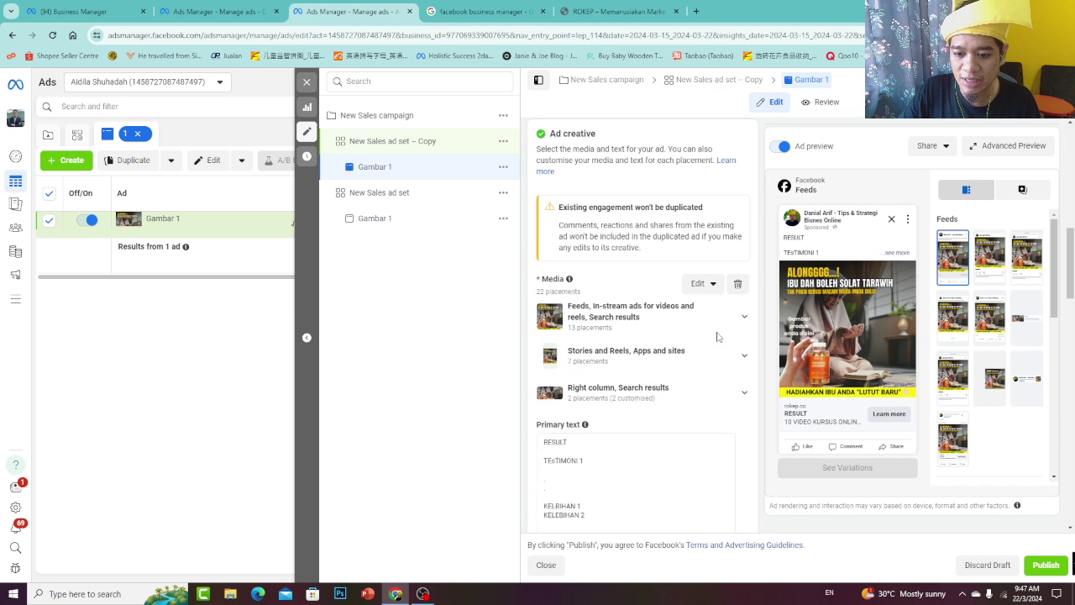
click(737, 267)
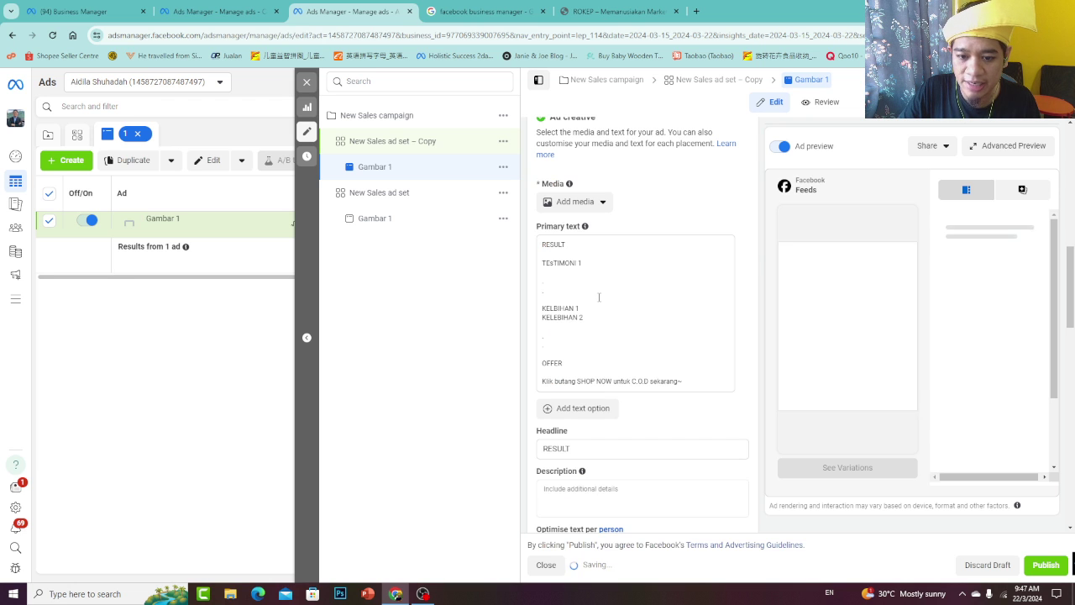
Upload the Skincare (8) image as the ad's new media, keeping the suggested placement crops and default creative enhancements
click(575, 202)
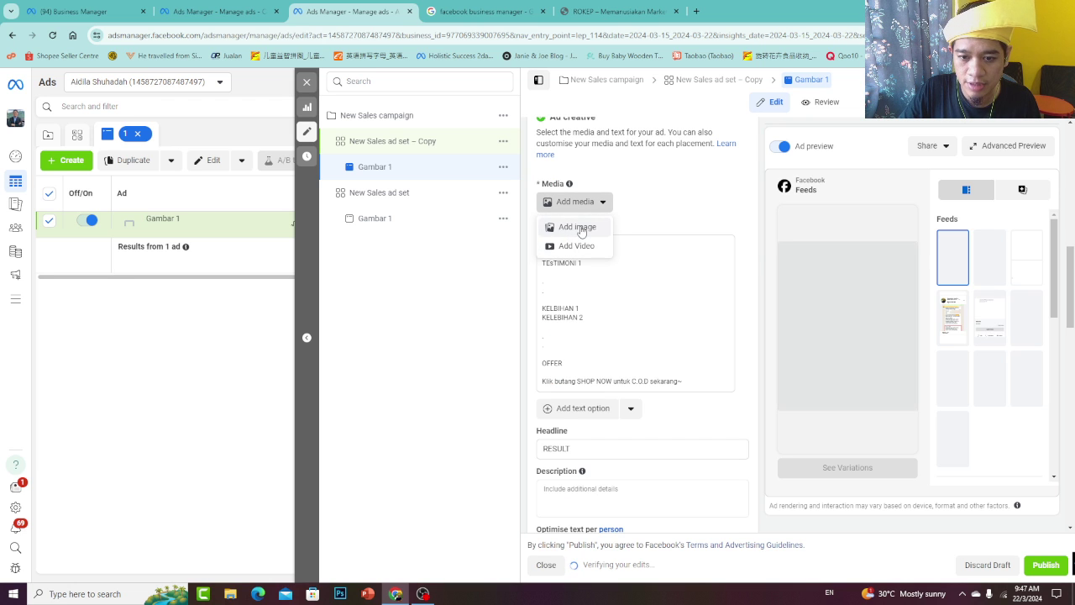
click(577, 227)
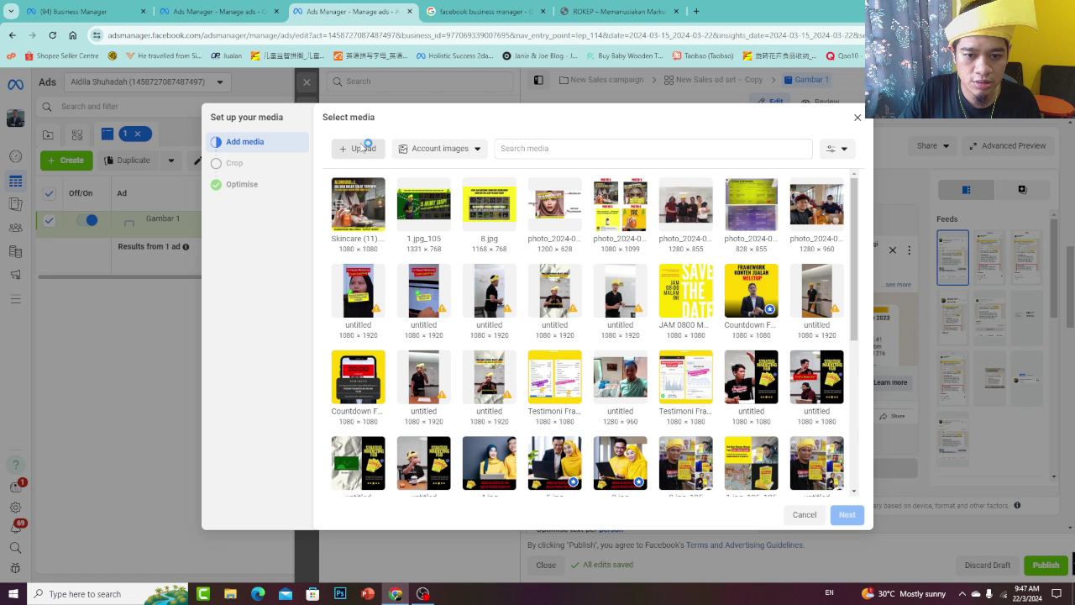
click(363, 150)
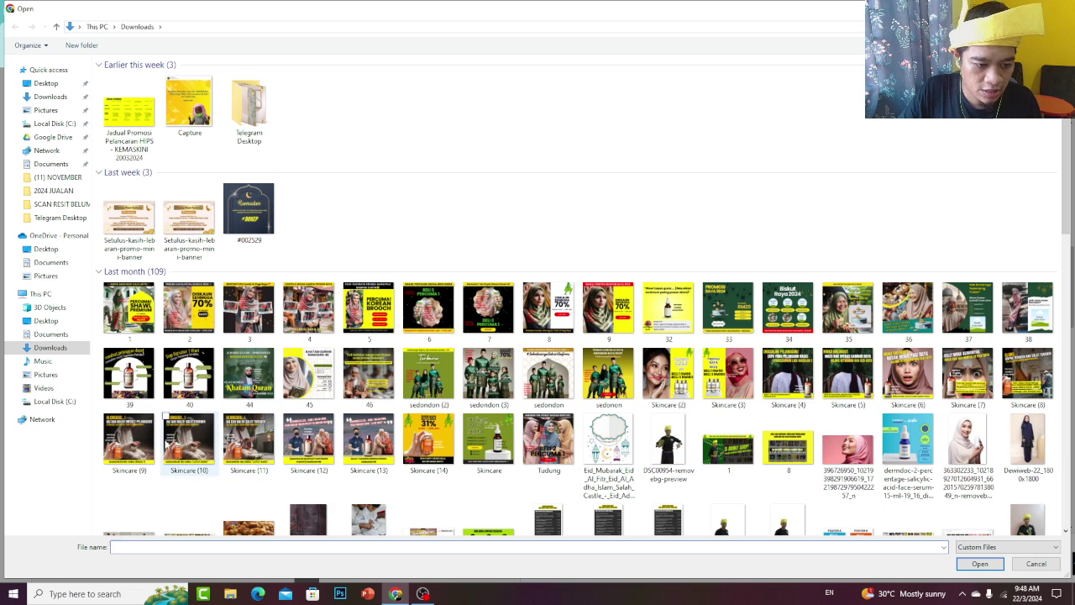
double_click(1017, 378)
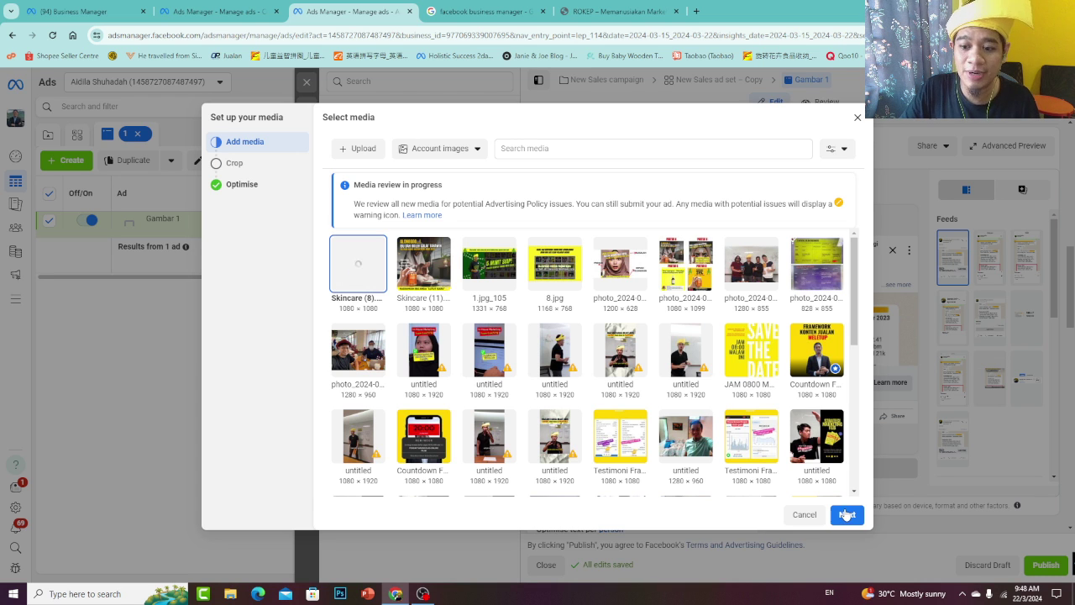
click(847, 515)
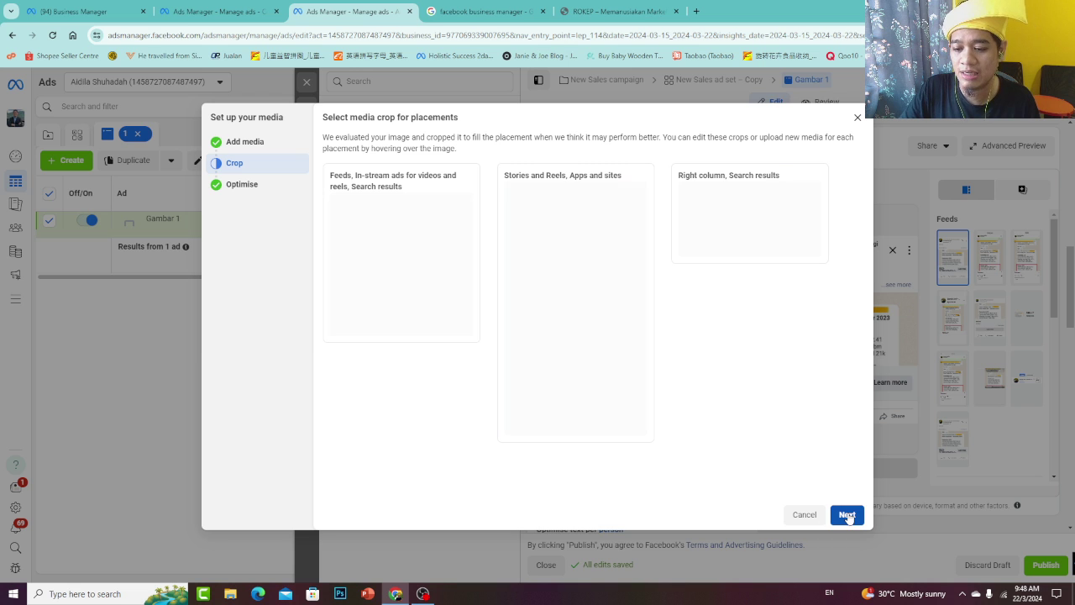
click(848, 515)
scroll(863, 112, down, 1)
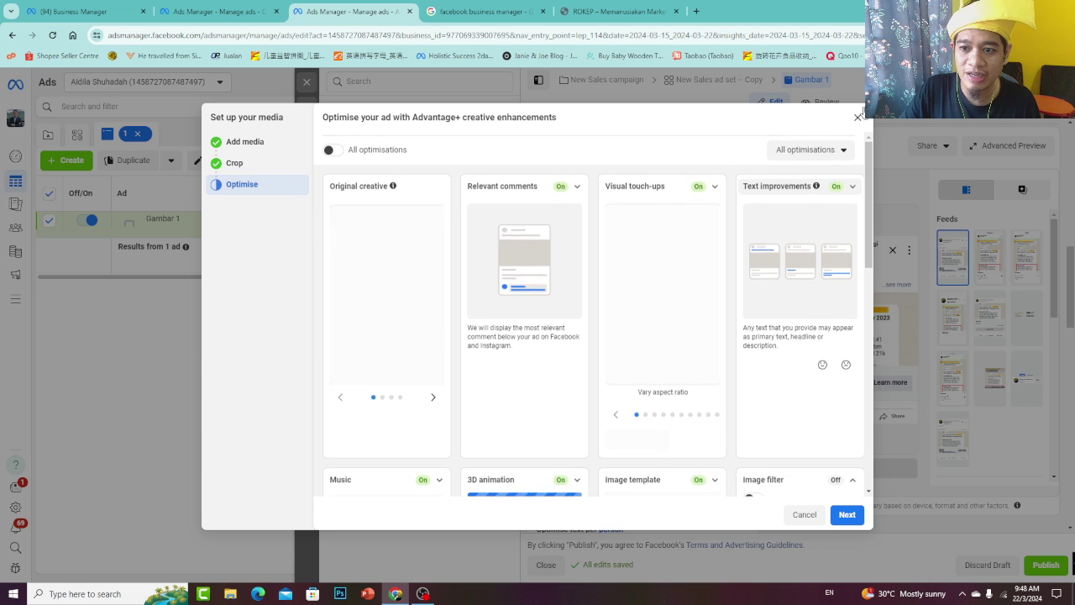
scroll(858, 126, up, 1)
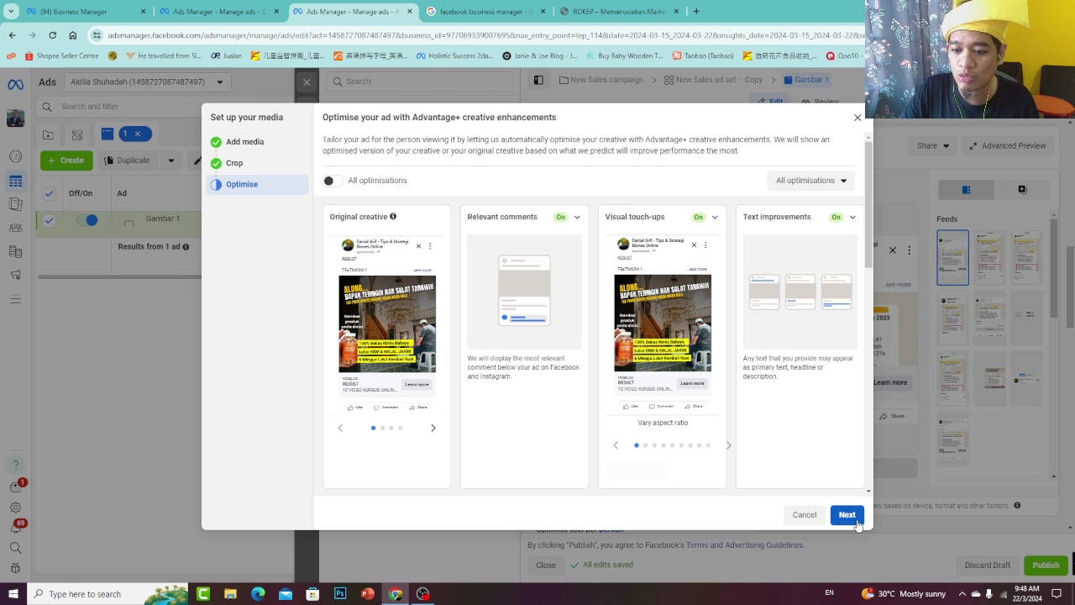
click(858, 118)
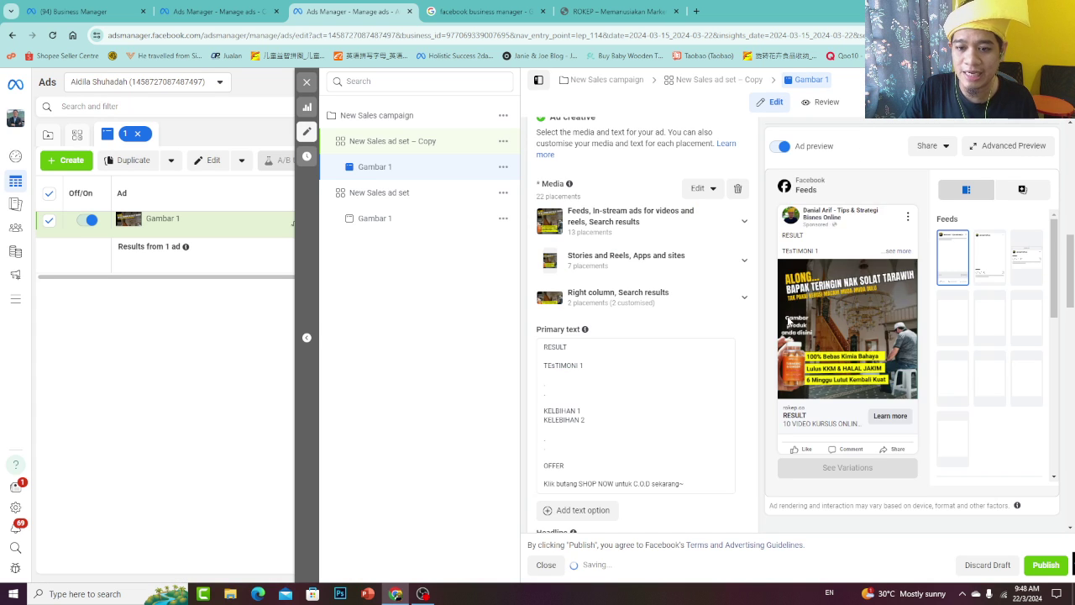
Publish the duplicated ad set with its updated ad, close the editor and refresh the ads table
click(1040, 564)
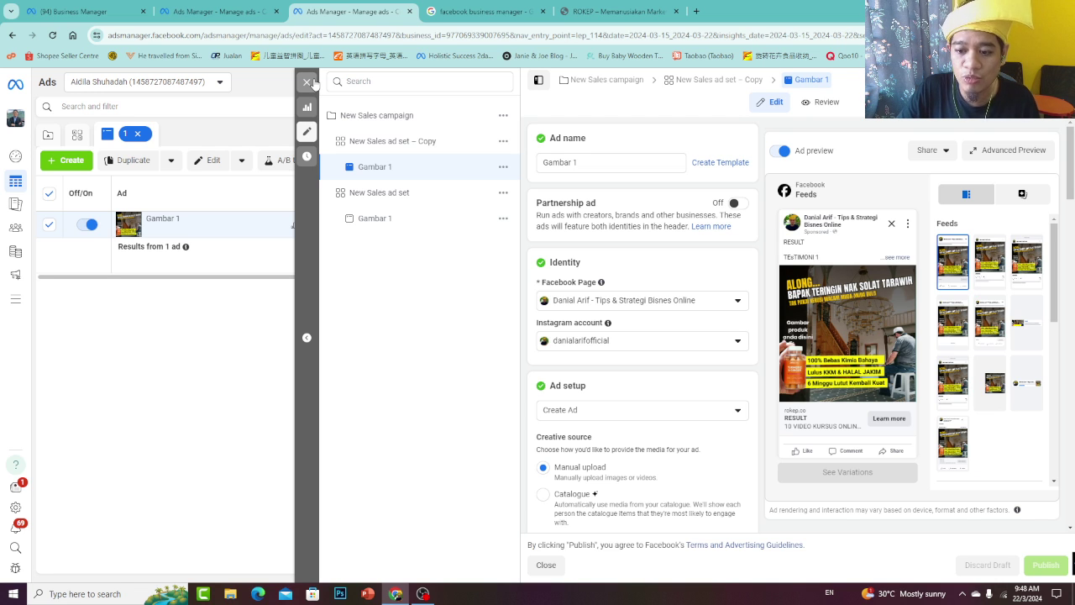
click(307, 83)
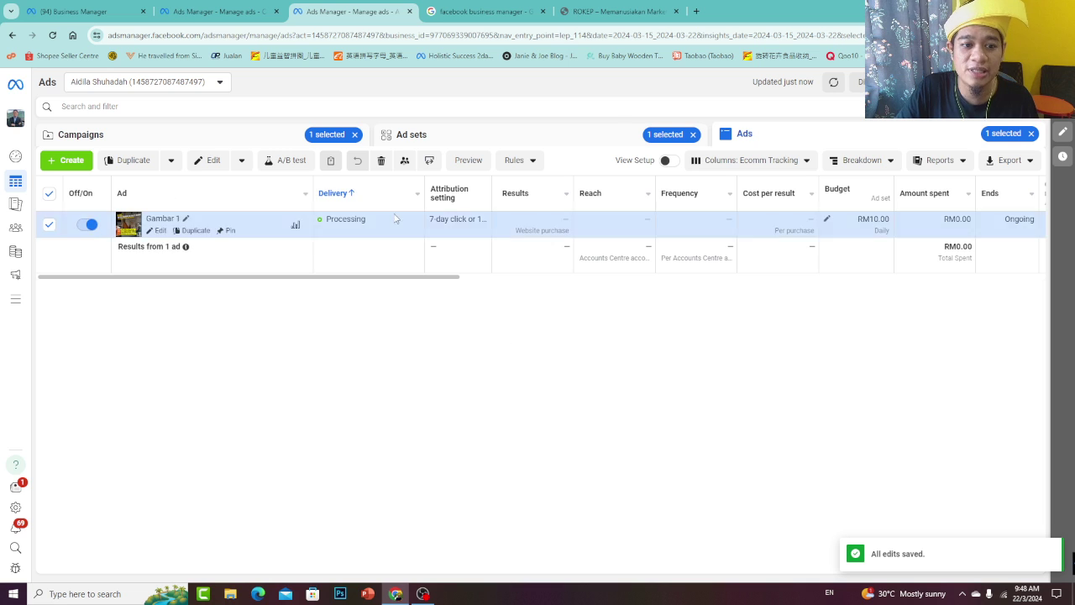
click(834, 82)
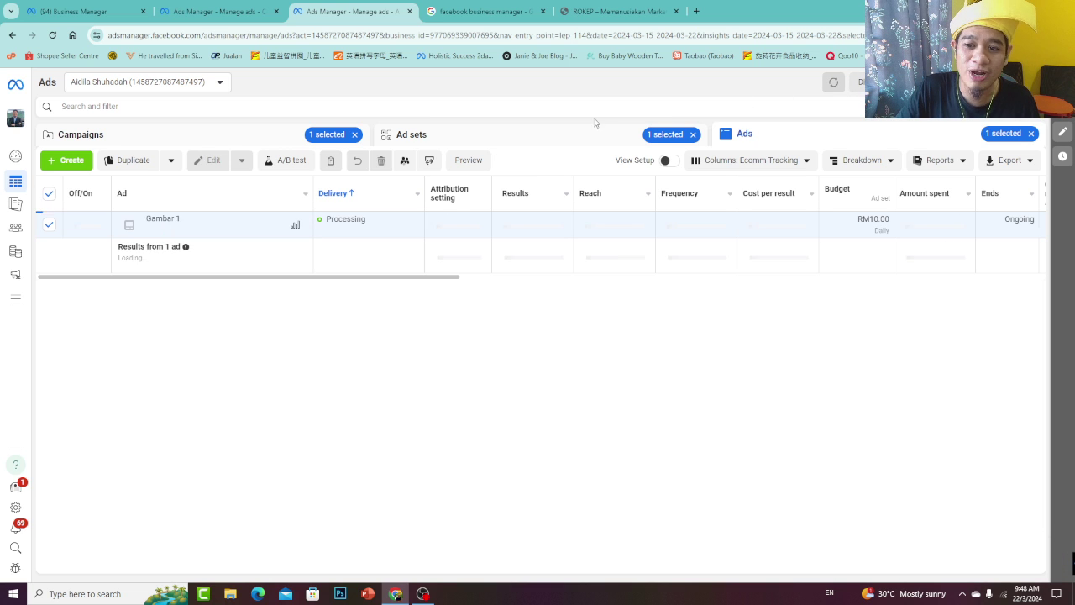
Preview the Gambar 1 ad belonging to the original New Sales ad set, and close the preview
click(578, 137)
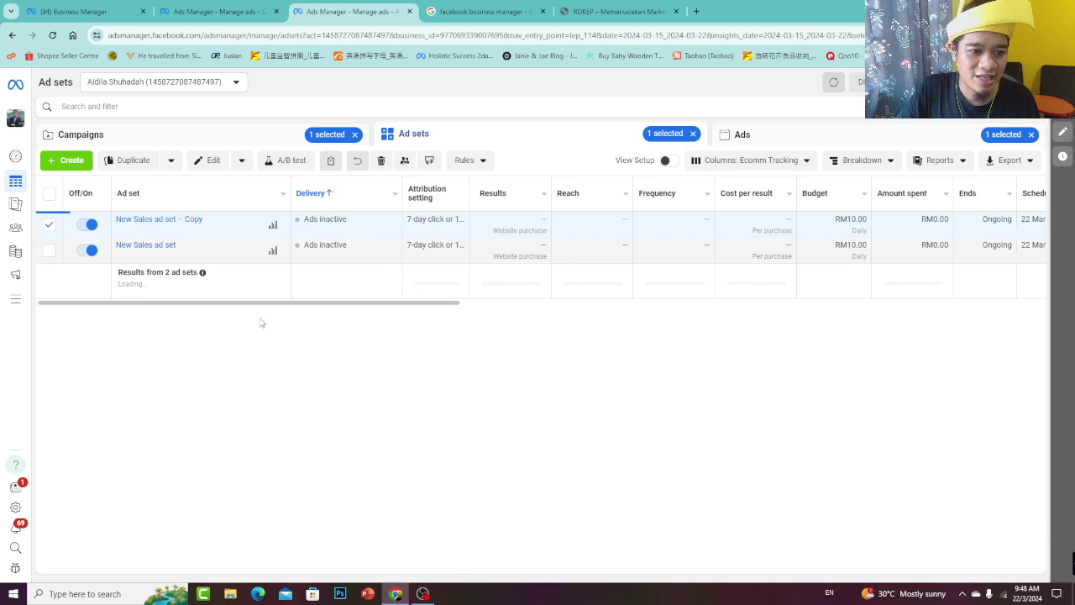
click(160, 245)
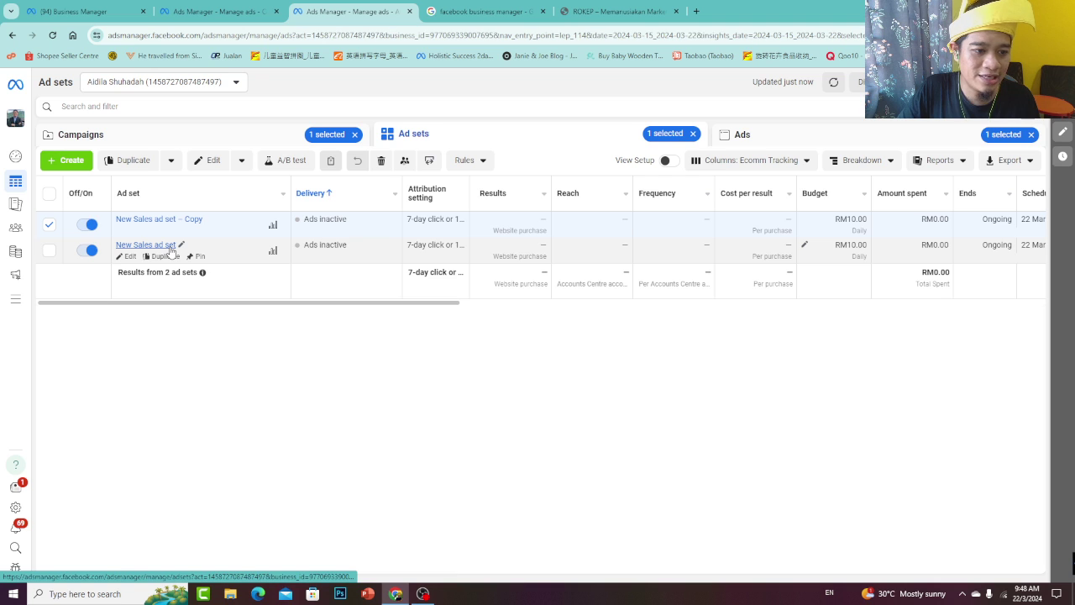
click(49, 225)
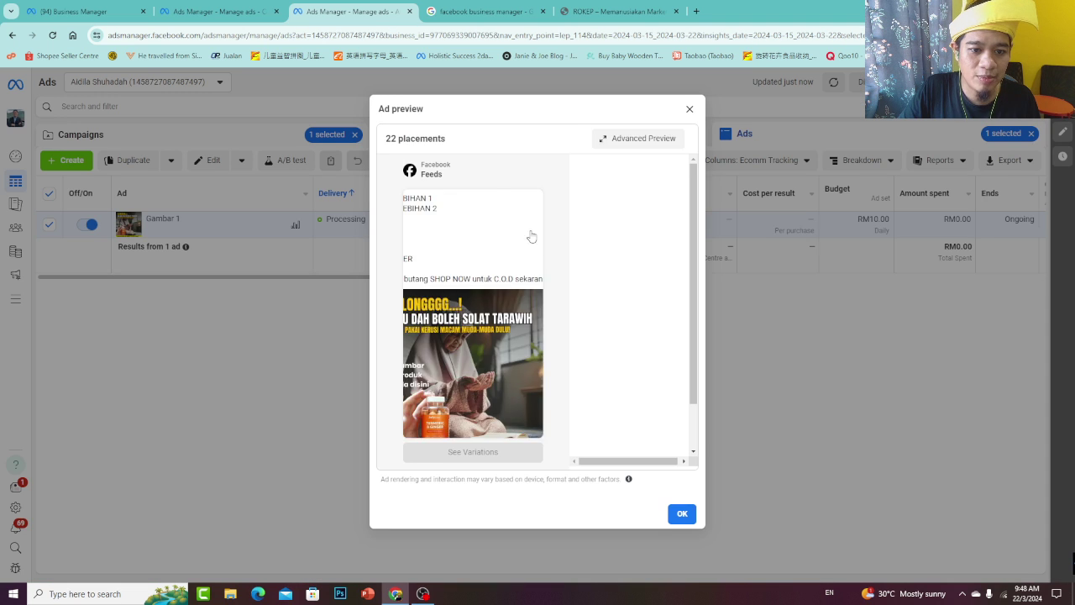
click(465, 163)
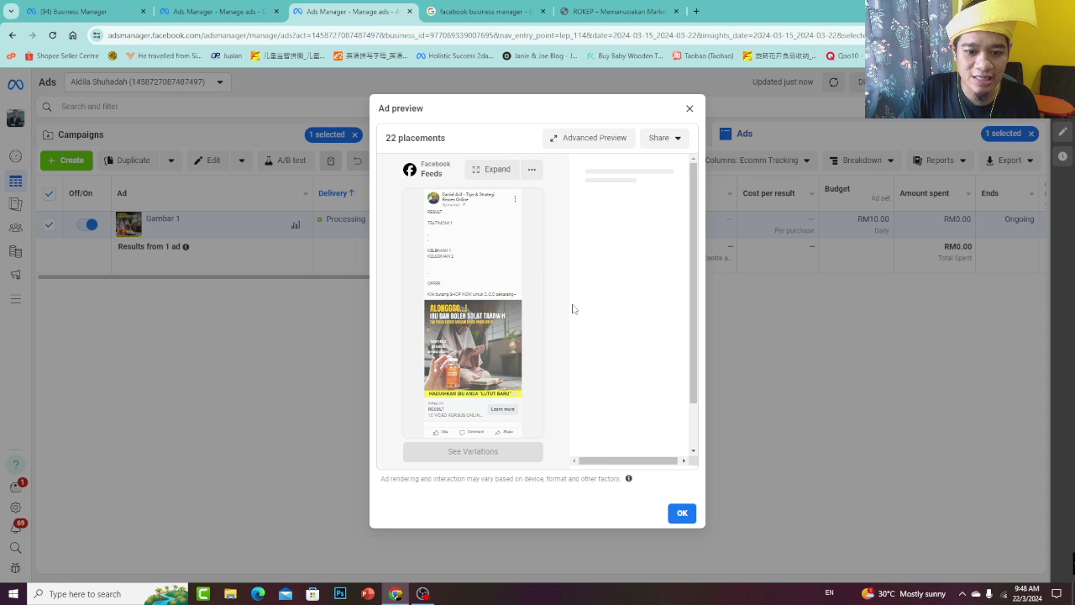
click(613, 200)
click(689, 109)
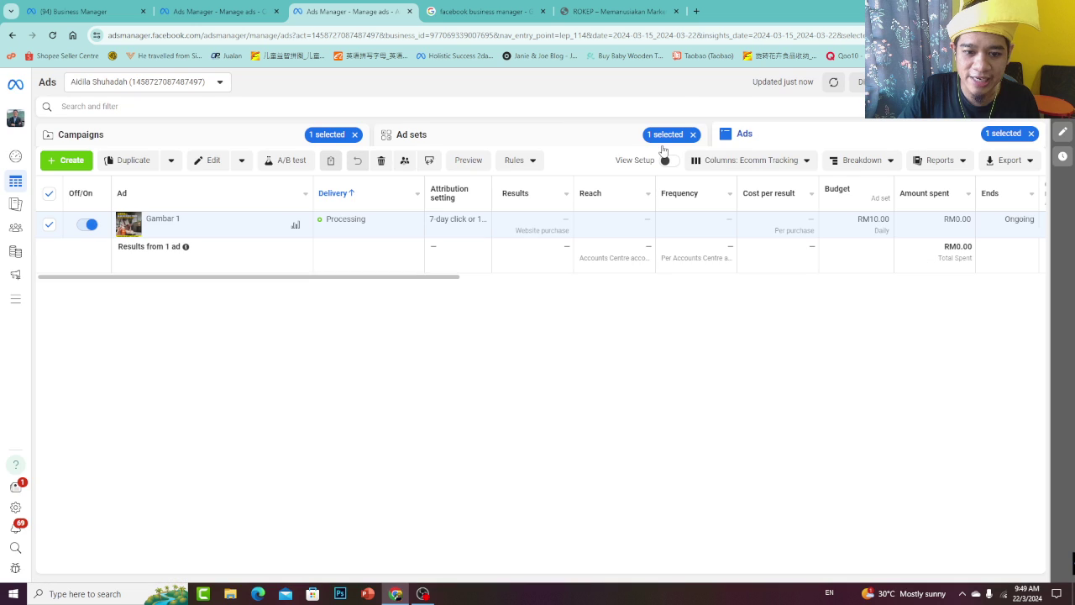
Preview the Gambar 1 ad in New Sales ad set – Copy, close the preview and return to the ad sets list
click(564, 134)
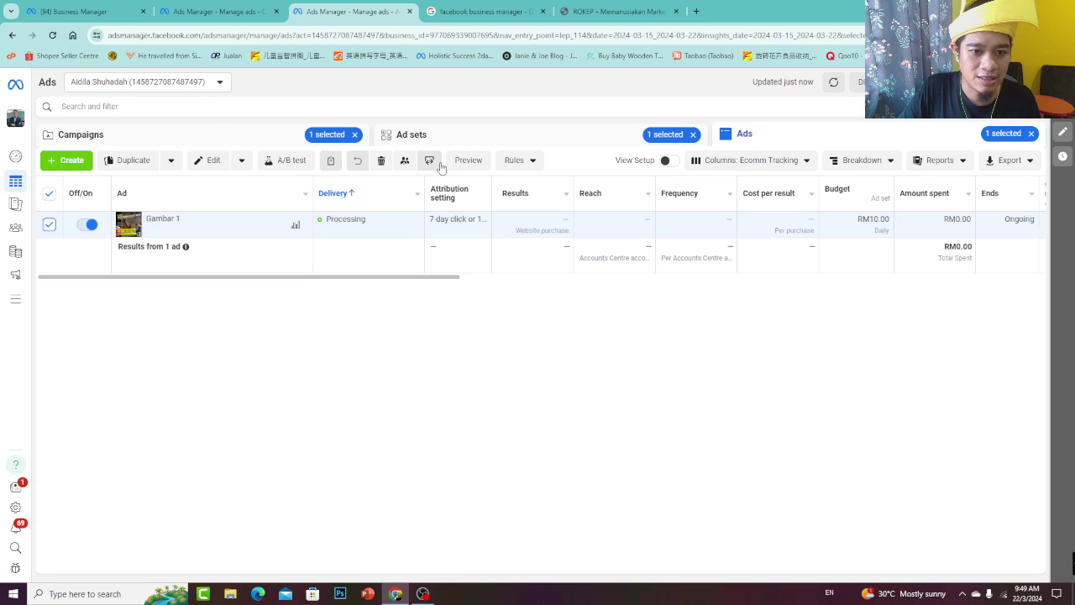
click(473, 159)
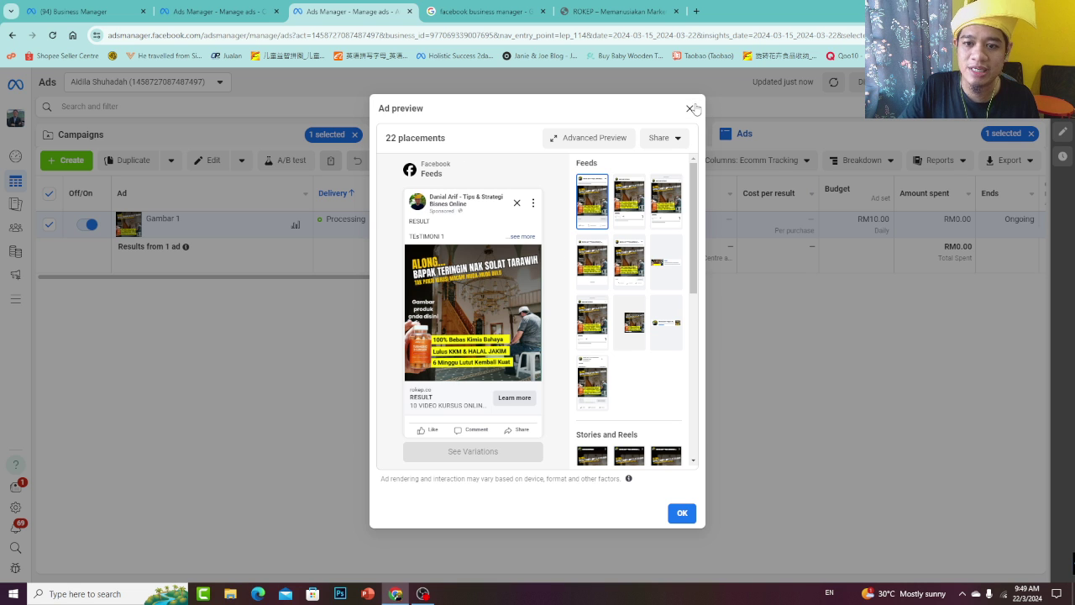
click(689, 108)
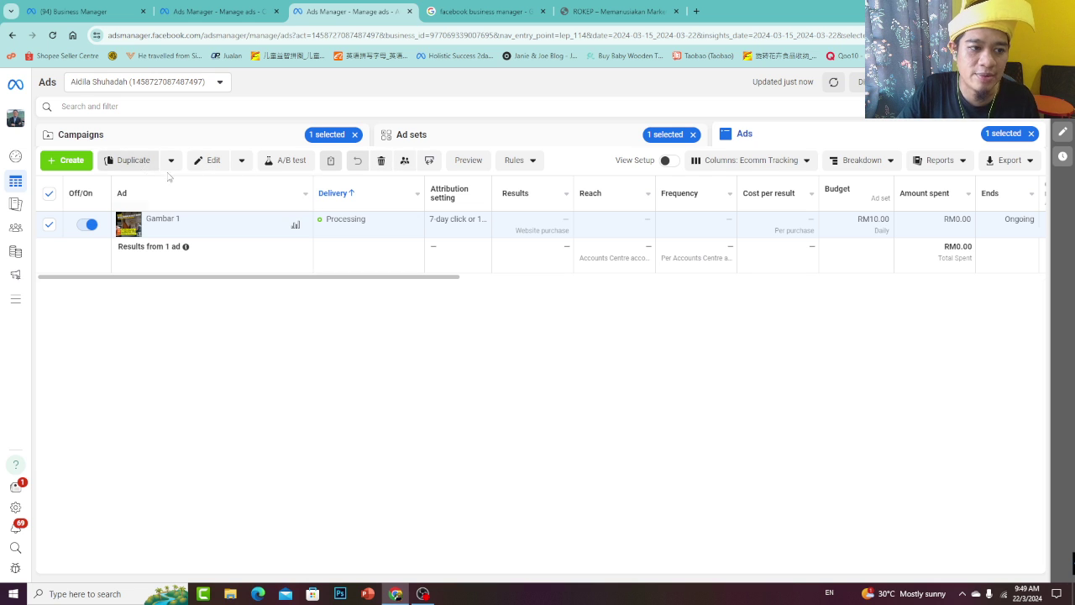
click(524, 140)
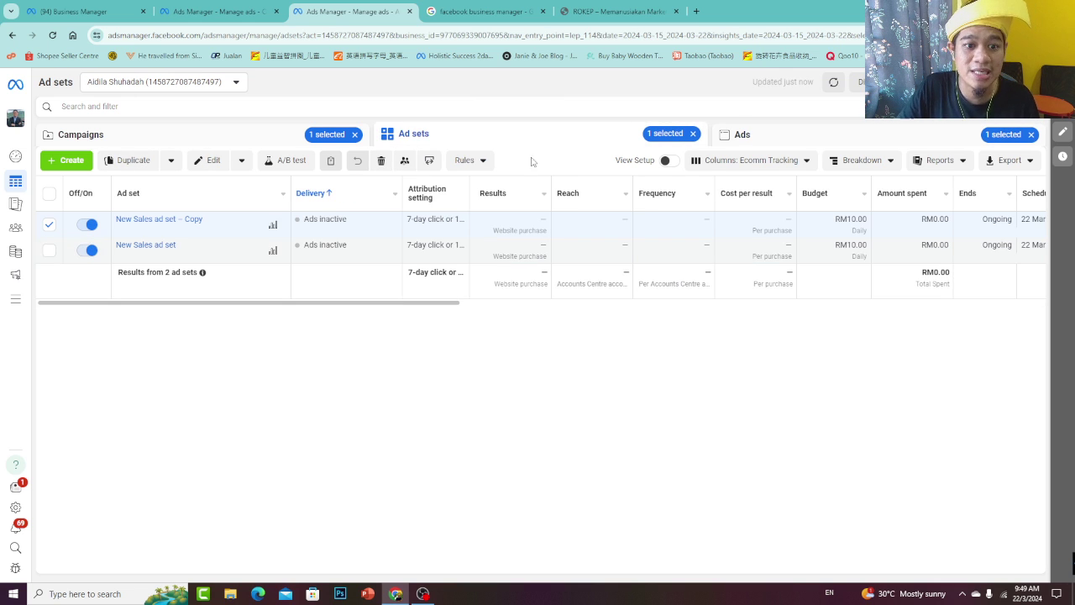